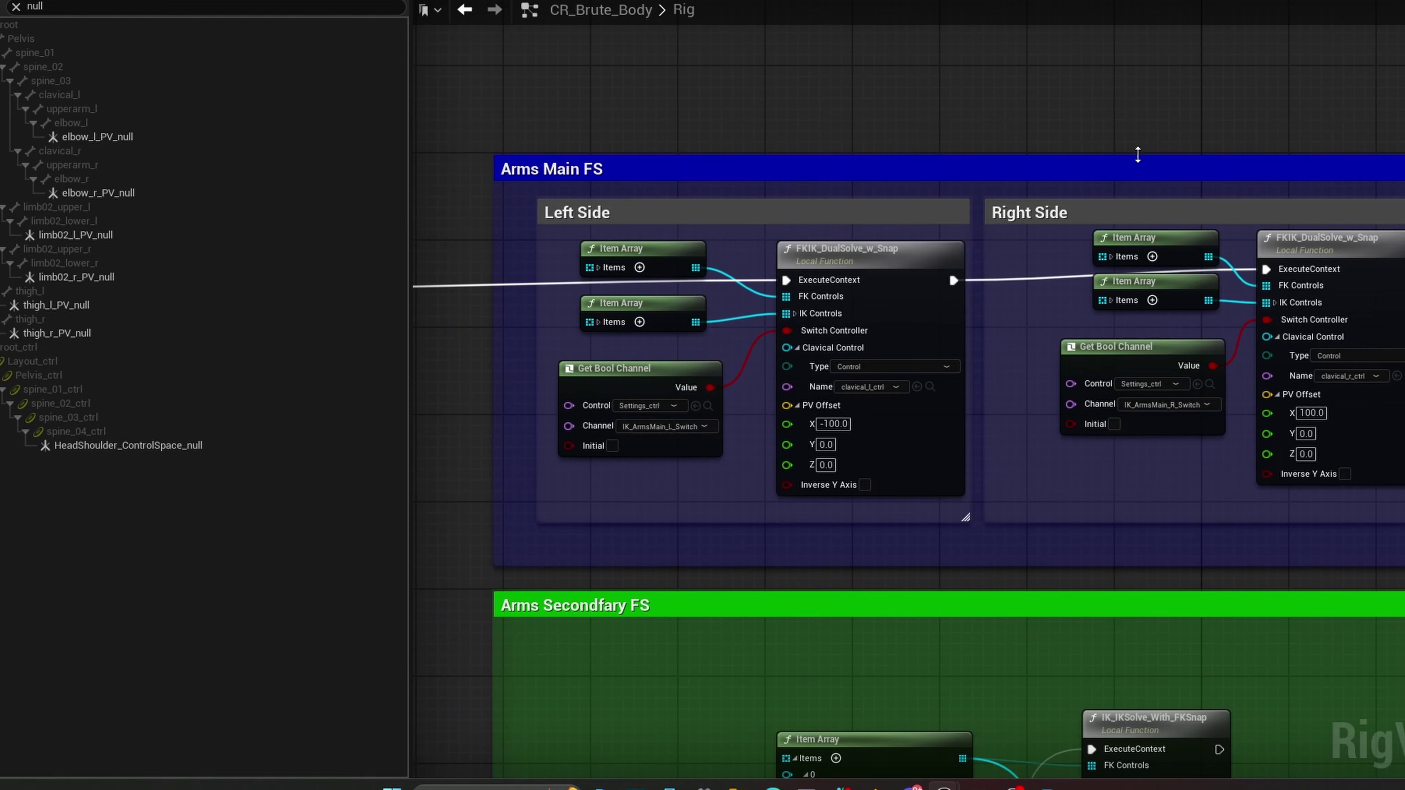
- Move the Left Side Get Bool Channel node slightly further away from the FKIK_DualSolve_w_Snap node
right_drag(1134, 162, 1170, 179)
scroll(637, 113, up, 1)
right_drag(711, 112, 956, 84)
right_drag(1035, 150, 890, 160)
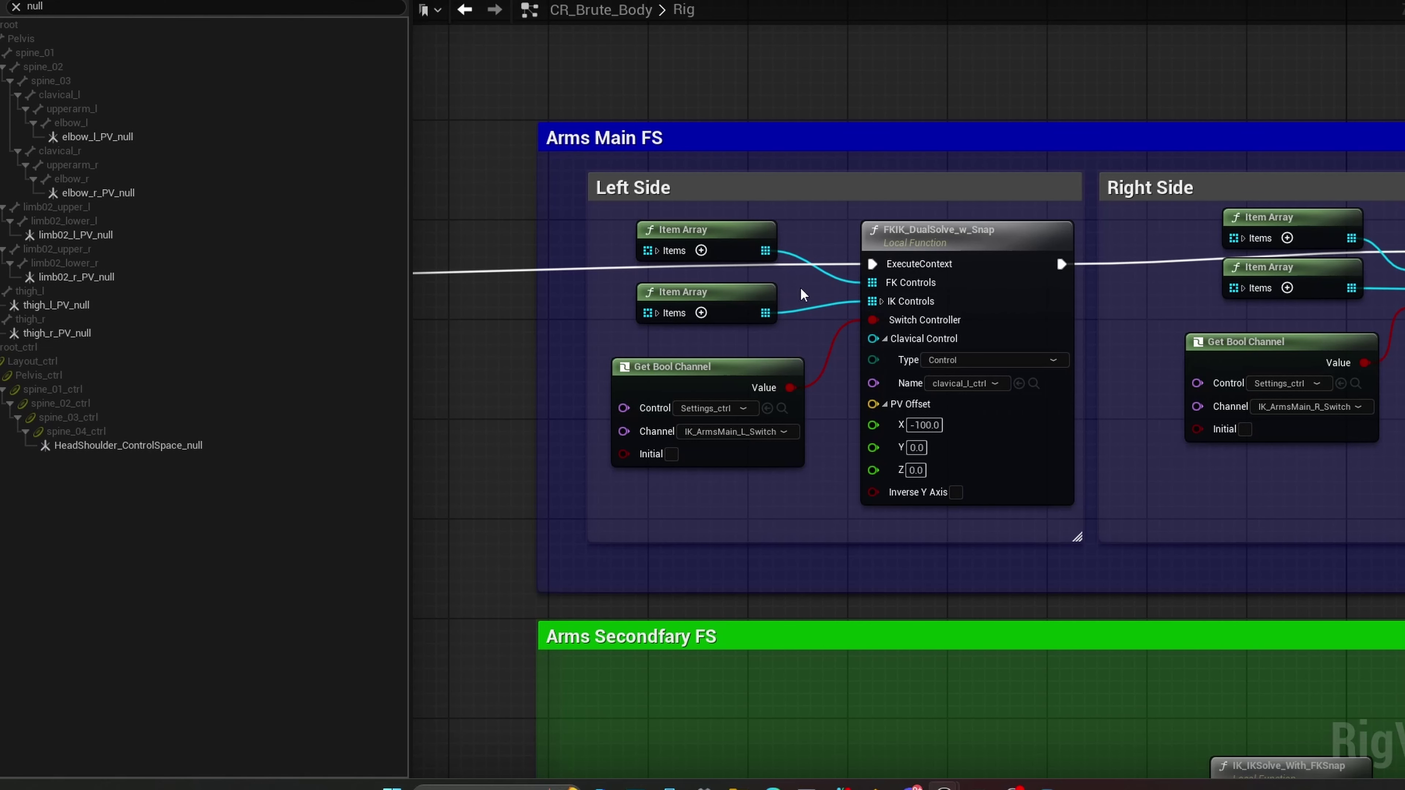
drag(778, 375, 764, 363)
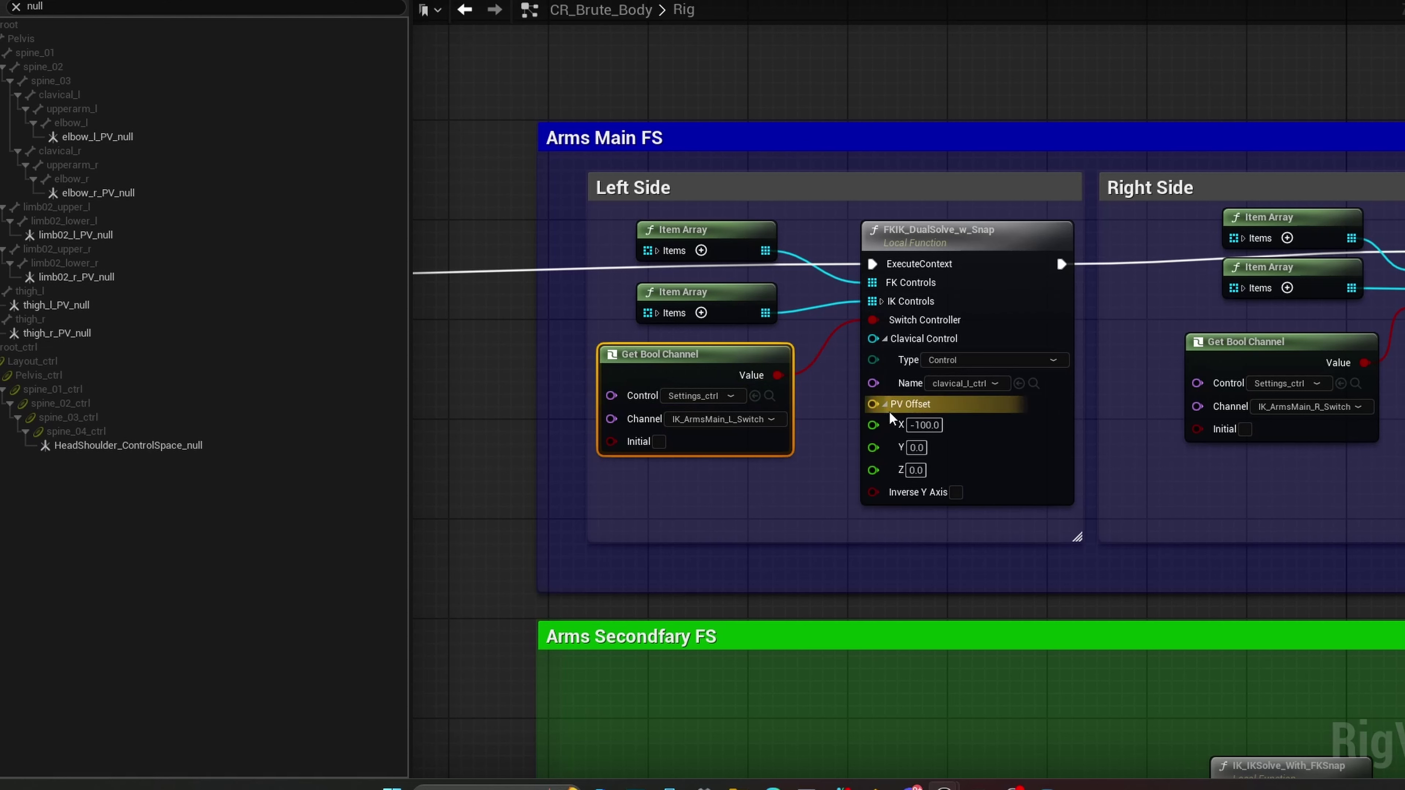
- Collapse the Clavical Control and PV Offset pins on the left-side FKIK_DualSolve_w_Snap node
click(885, 338)
click(887, 358)
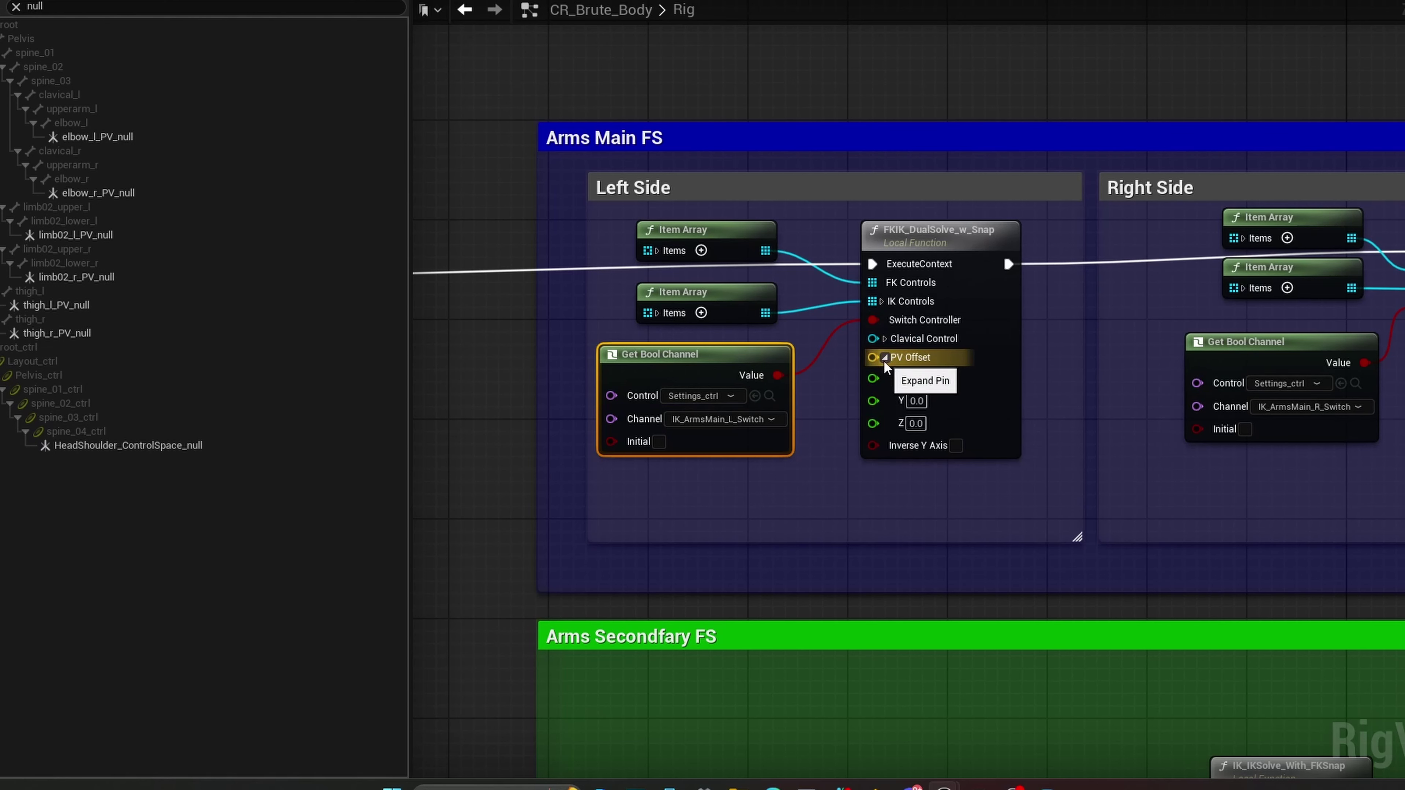
click(885, 338)
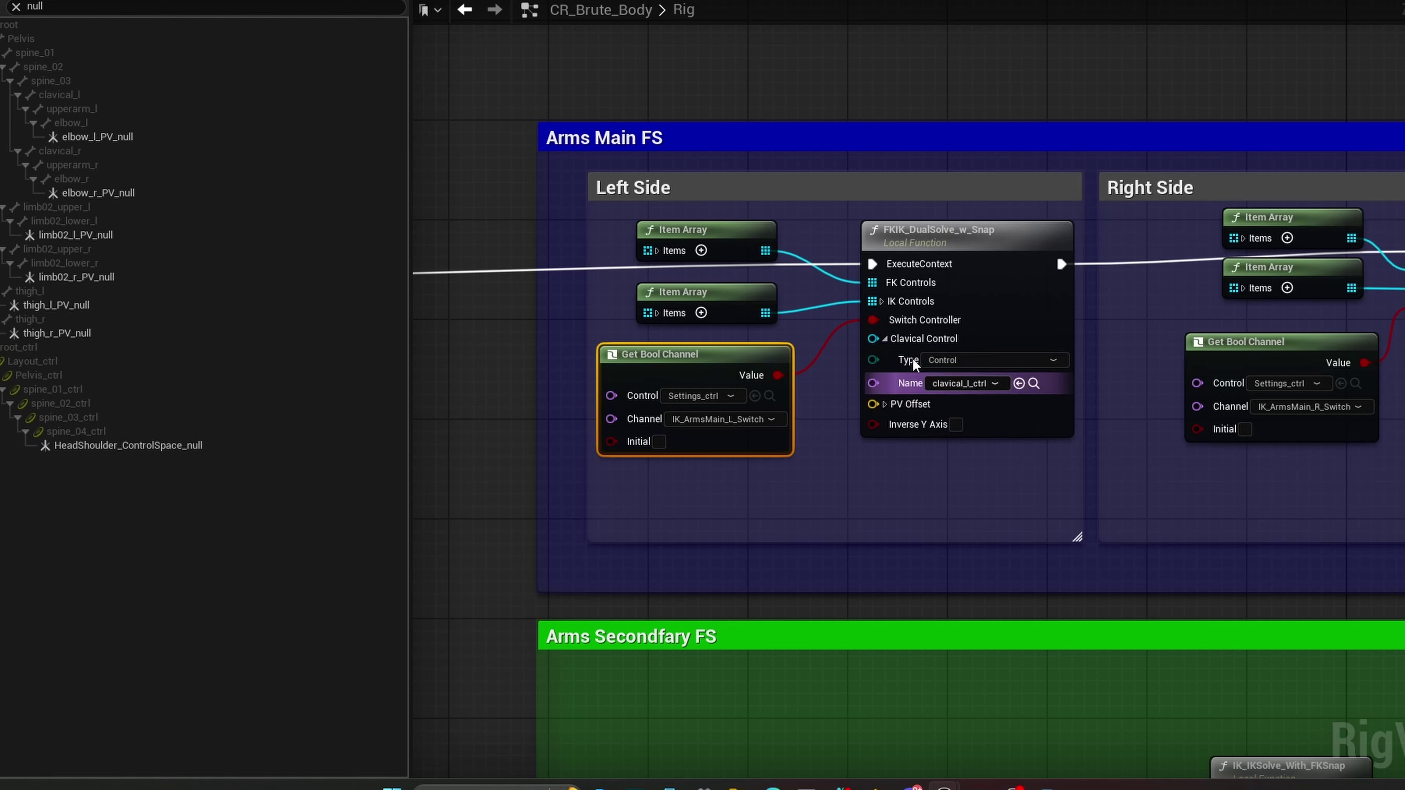
click(884, 339)
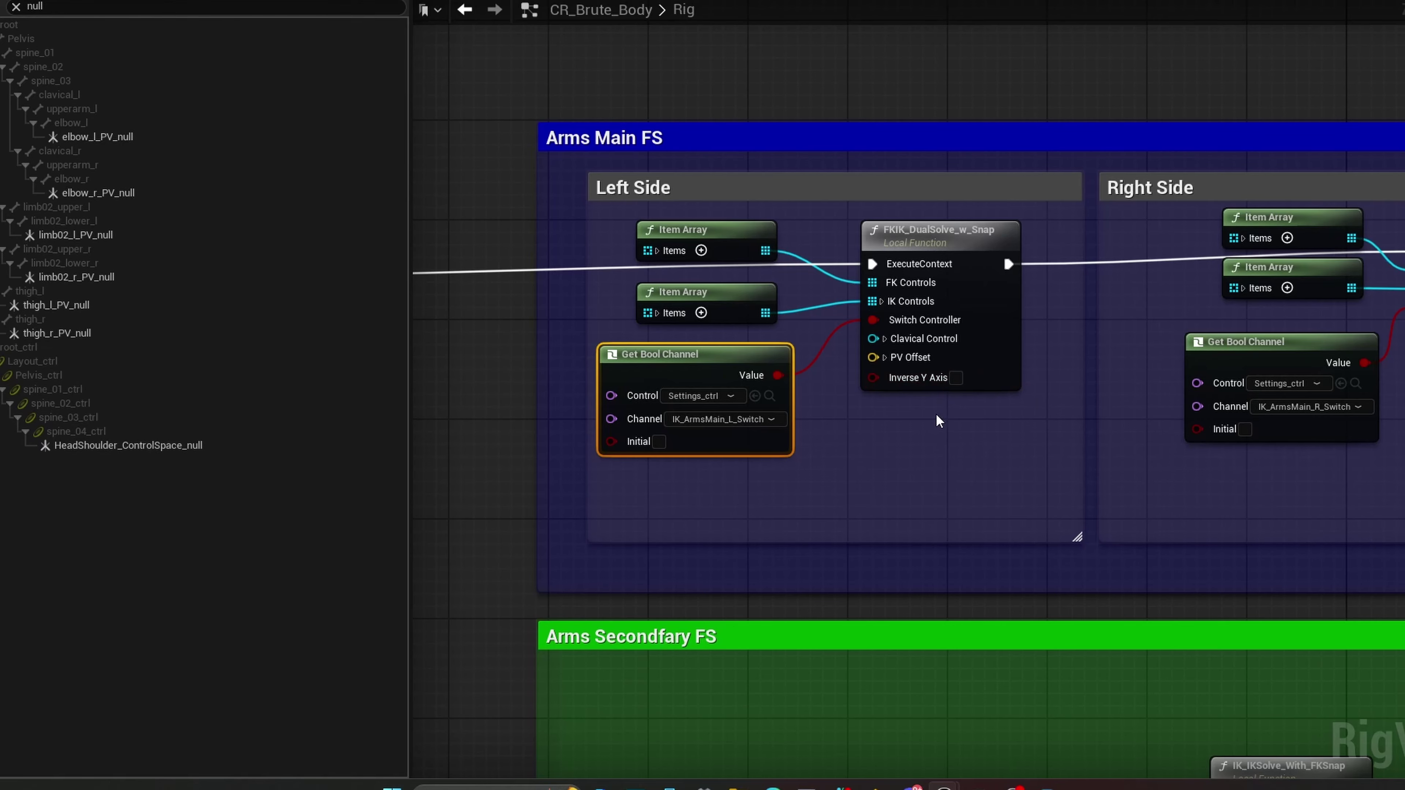
- Move the Item Array feeding the left-side FK Controls outside the Arms Main FS comment and expand its items
right_drag(1024, 429, 1026, 459)
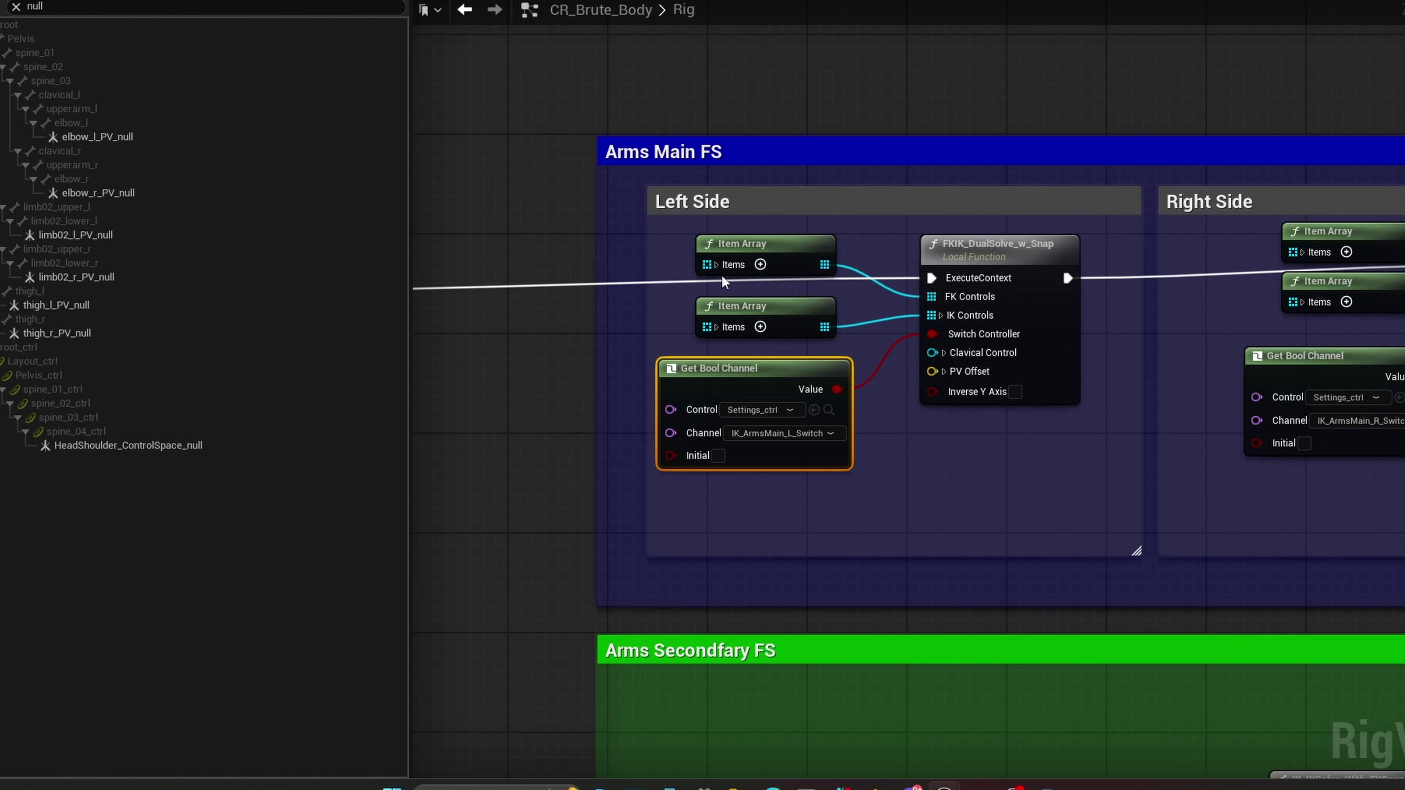
right_drag(739, 251, 1104, 246)
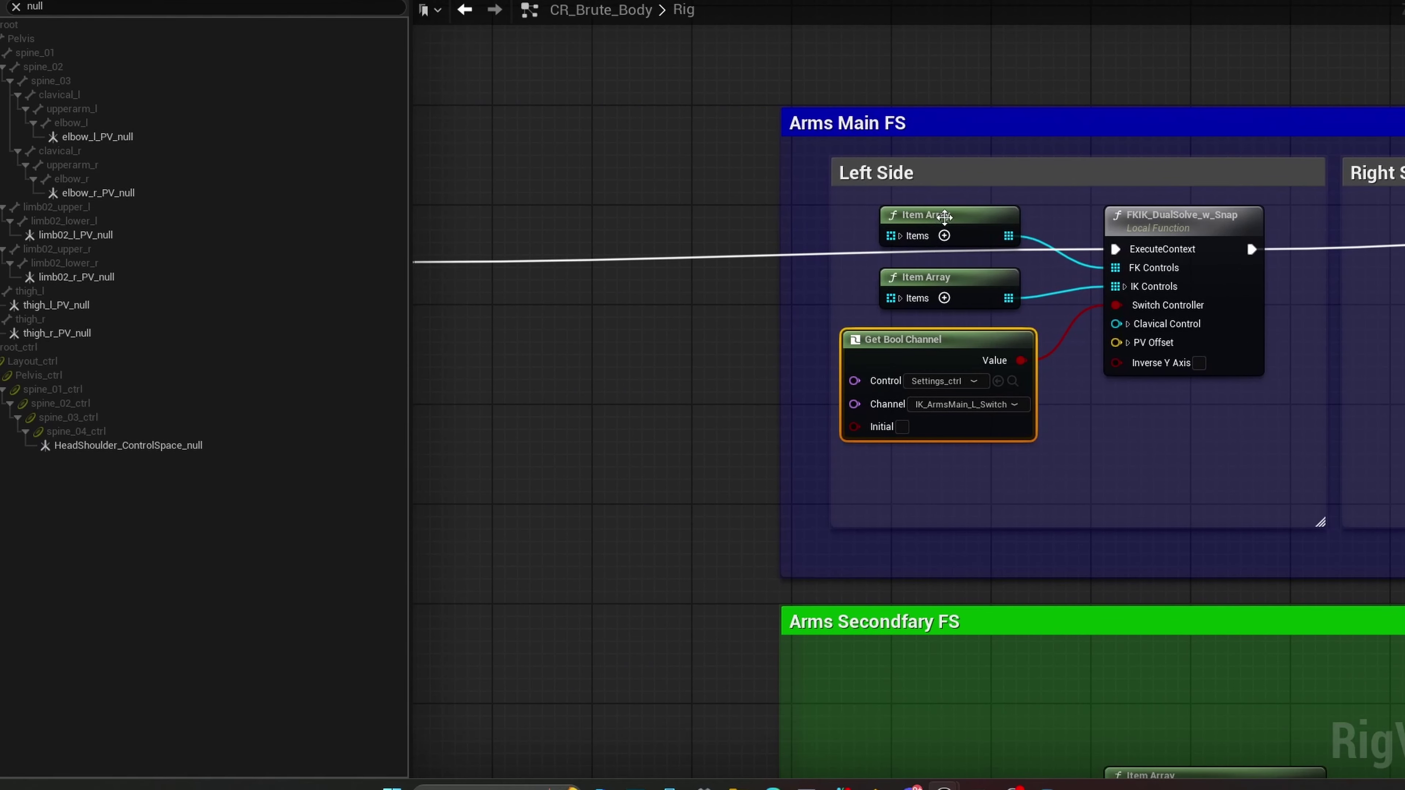
drag(944, 217, 630, 132)
click(689, 211)
click(603, 167)
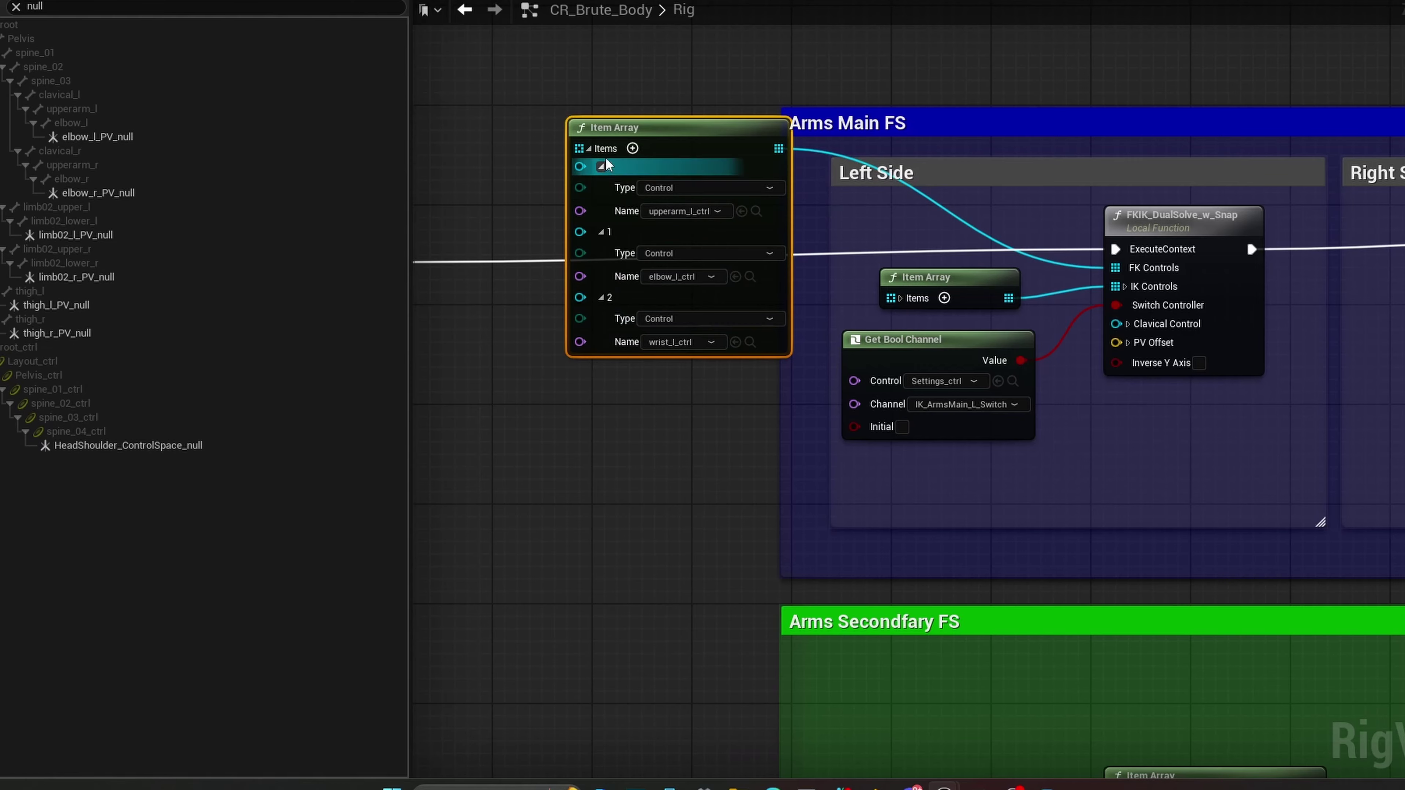
drag(684, 139, 744, 175)
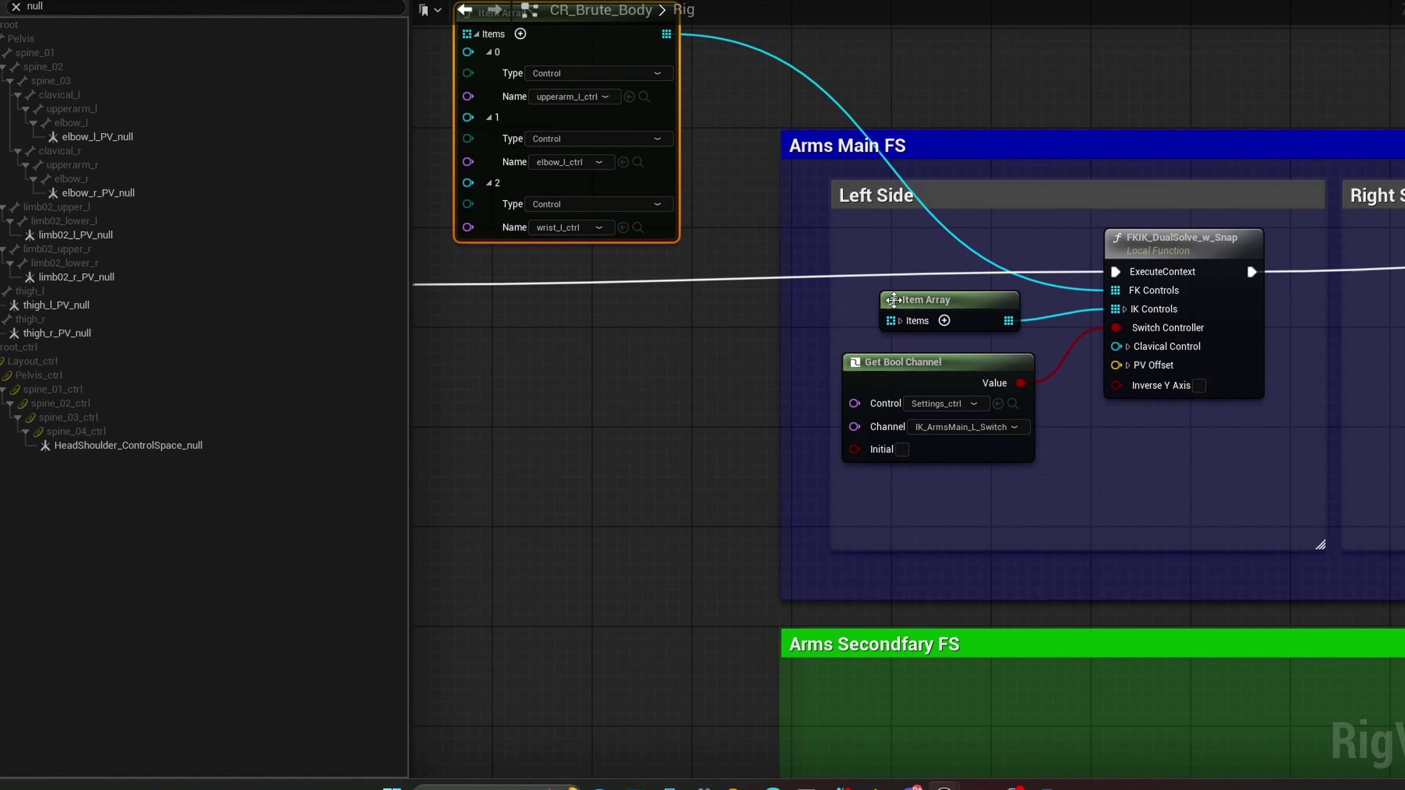
- Move the Item Array feeding the left-side IK Controls outside the Arms Main FS comment and expand its items
drag(894, 300, 544, 300)
right_drag(711, 301, 937, 242)
click(780, 260)
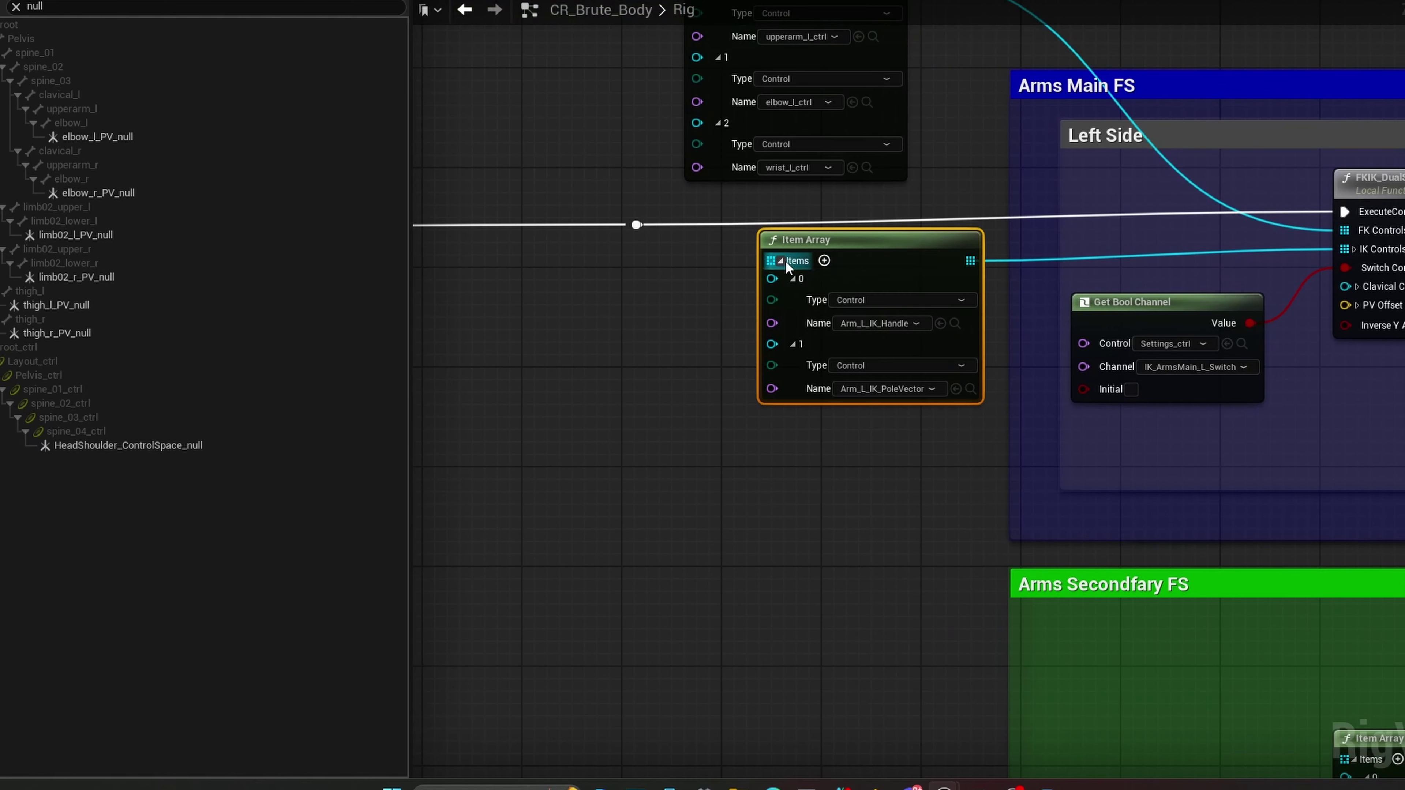
drag(830, 240, 741, 277)
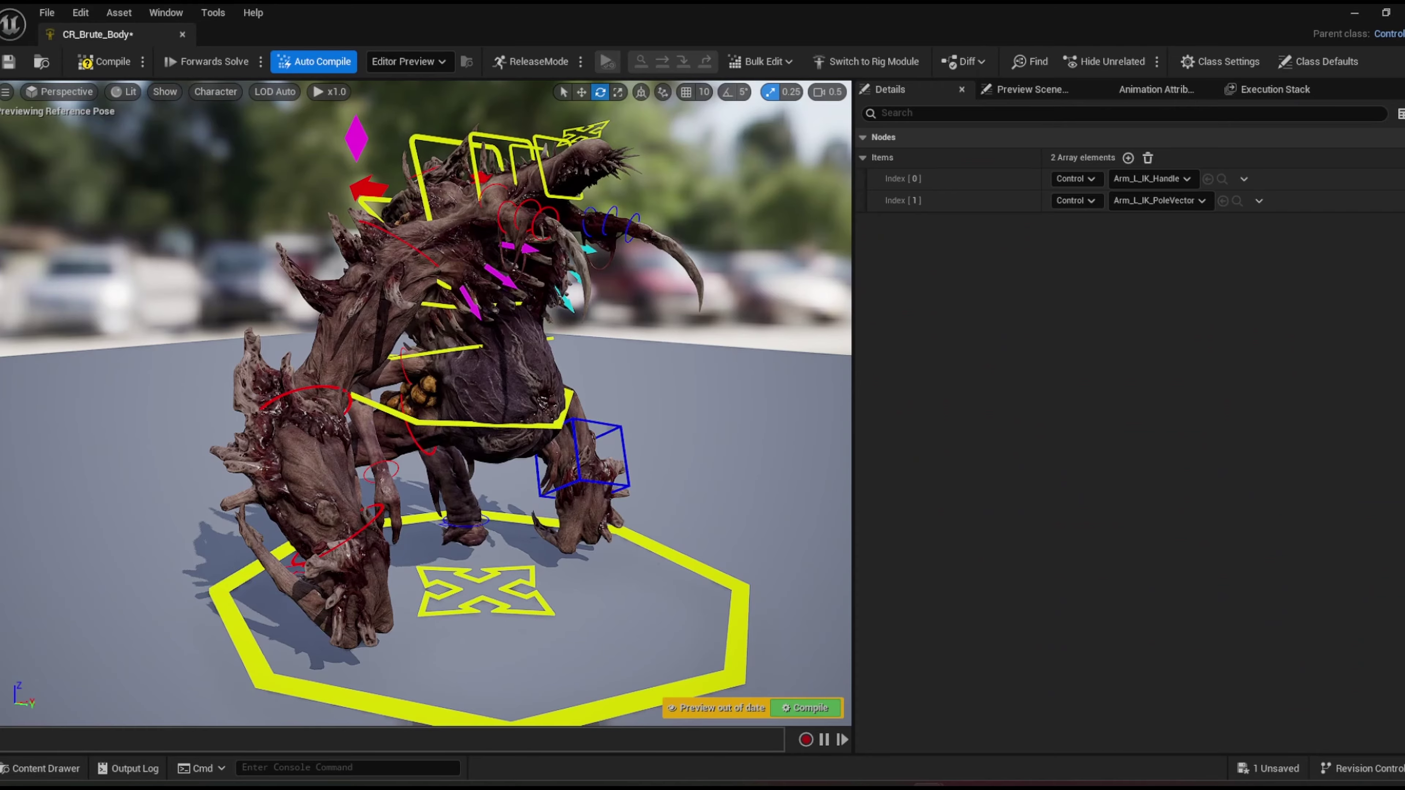
- Inspect the Arm_L_IK_Handle control and the left main arm's pole vector control on the character
click(683, 415)
alt+drag(677, 182, 493, 181)
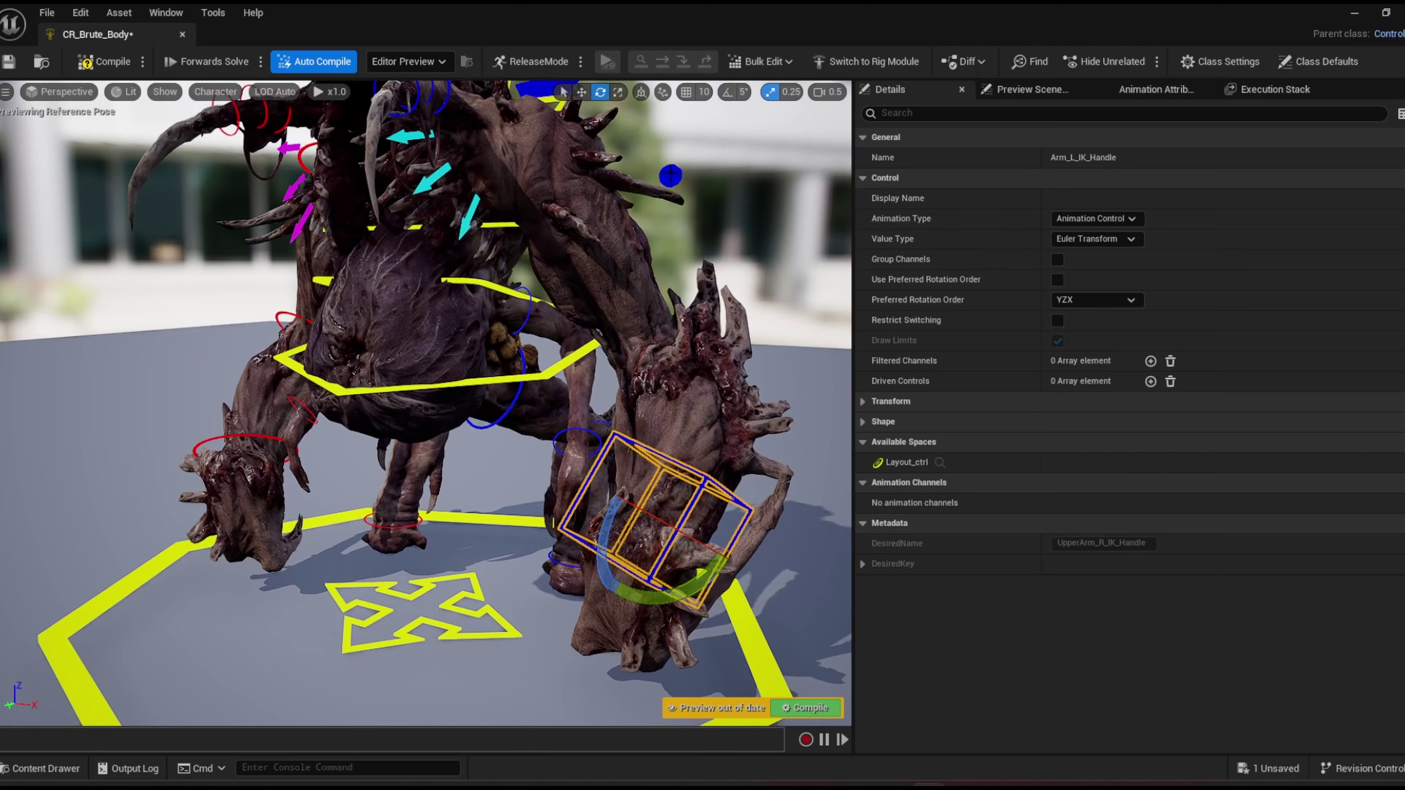
click(670, 175)
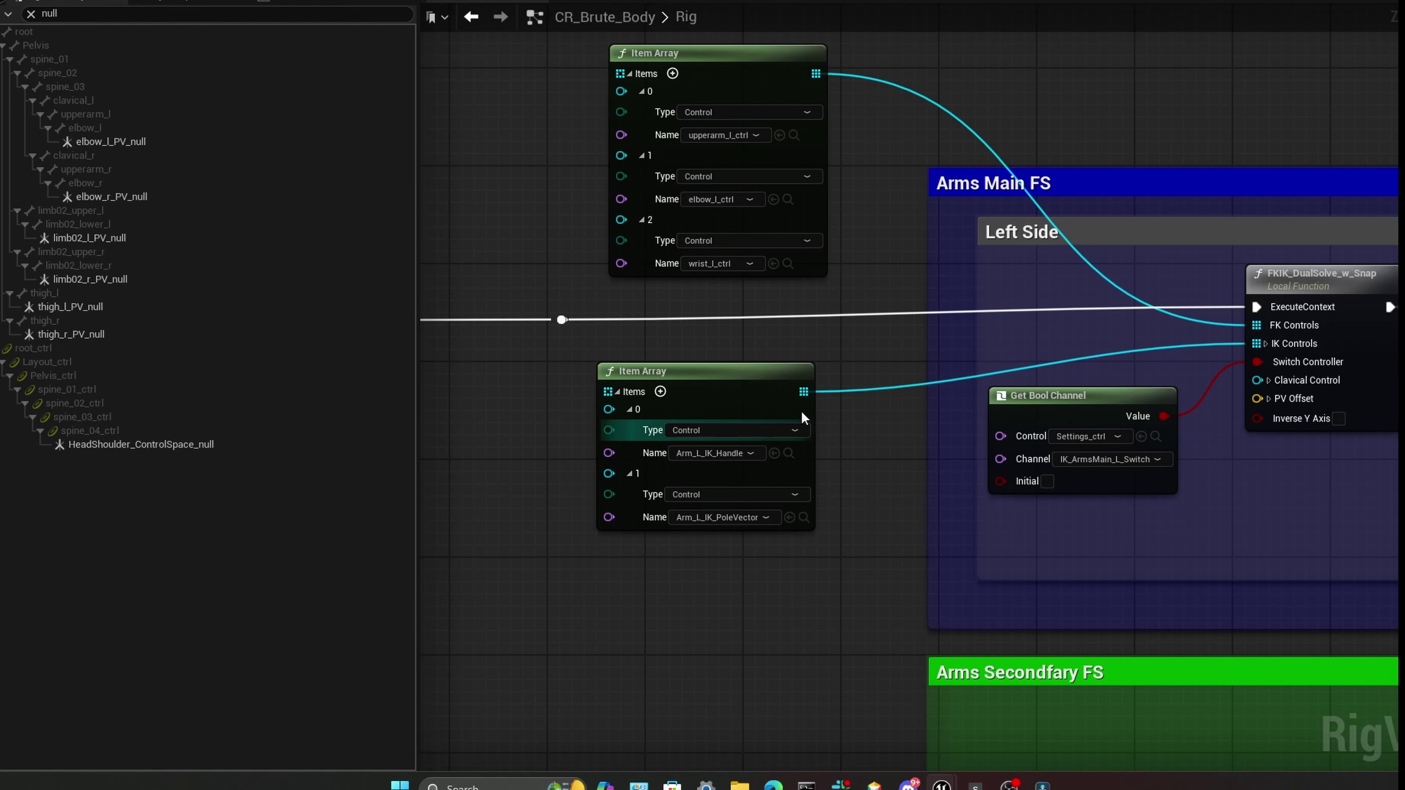
- Inspect the left-side Get Bool Channel node and the animation channels of the Settings_ctrl control on the character
right_drag(909, 363, 700, 392)
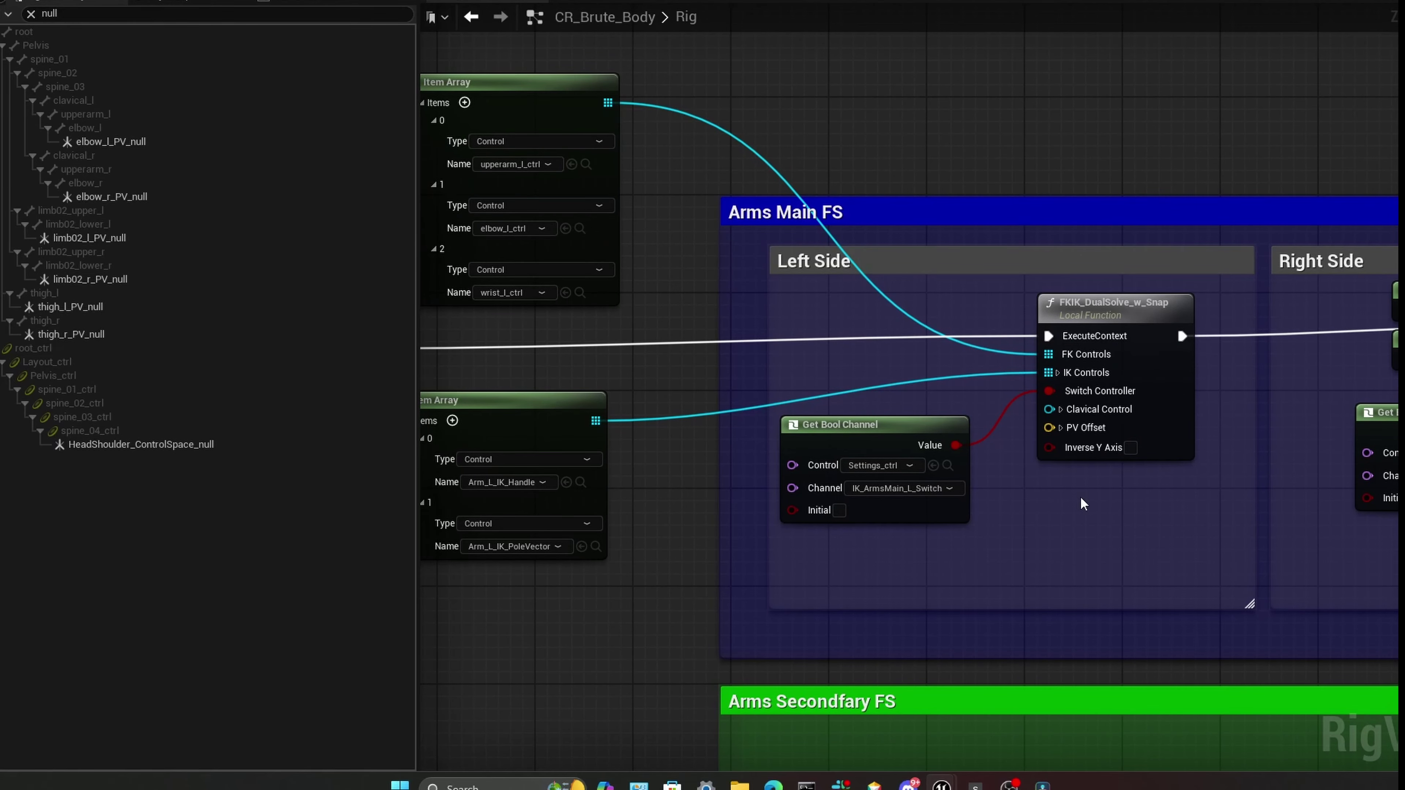
click(885, 431)
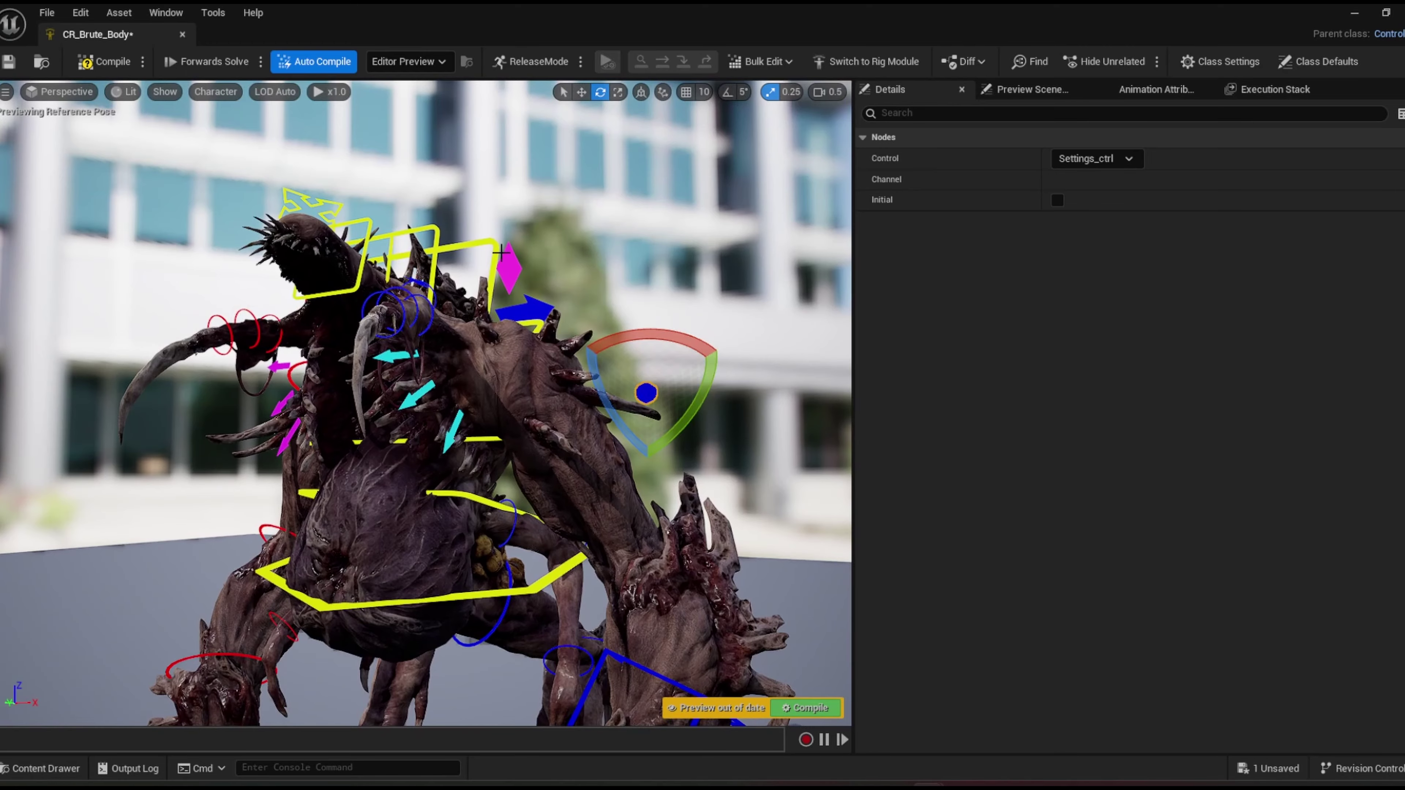
click(509, 263)
right_drag(539, 258, 553, 333)
scroll(540, 258, down, 2)
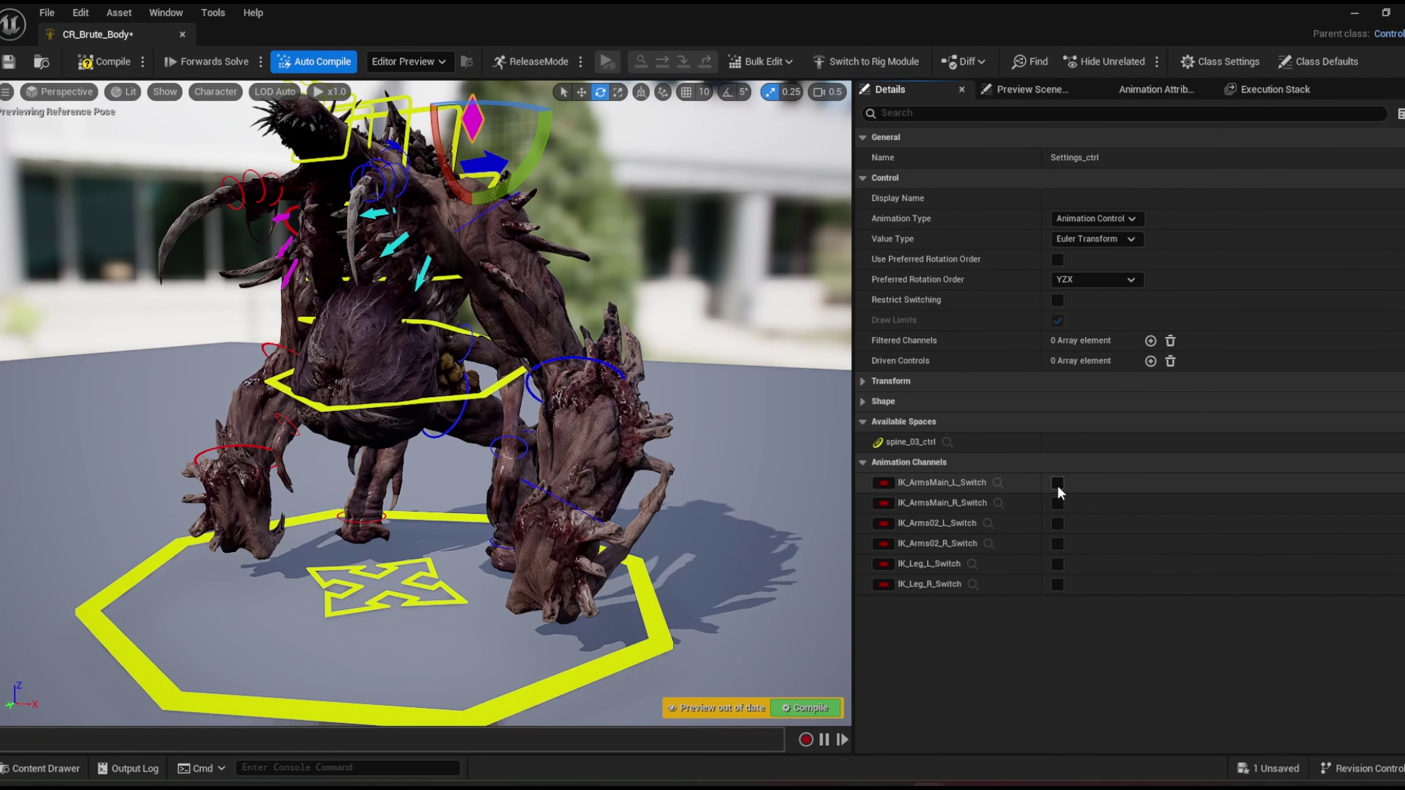
- Raise the left main arm outward with its FK controls and enable IK_ArmsMain_L_Switch on Settings_ctrl
click(493, 210)
drag(542, 241, 675, 391)
click(627, 260)
click(723, 375)
click(476, 119)
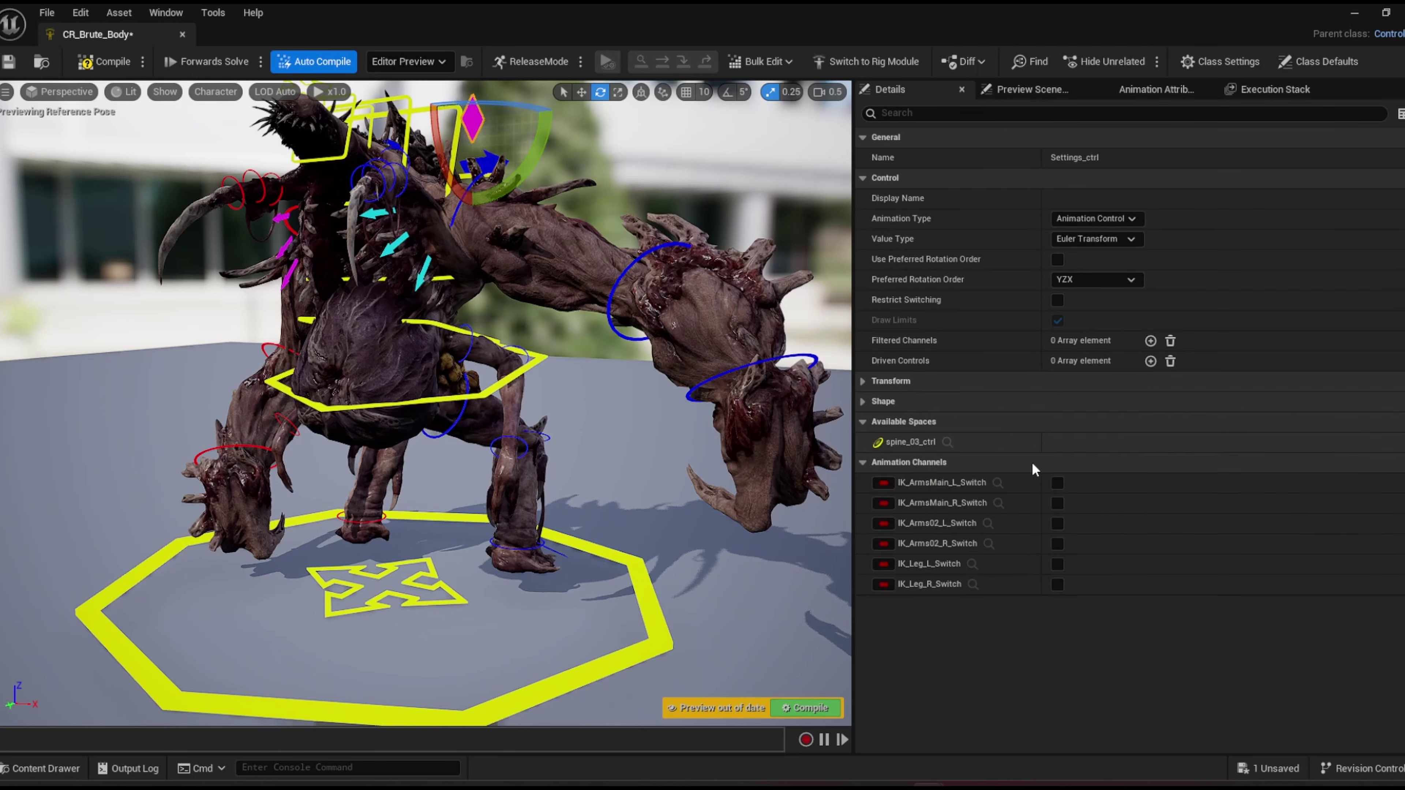
click(1057, 482)
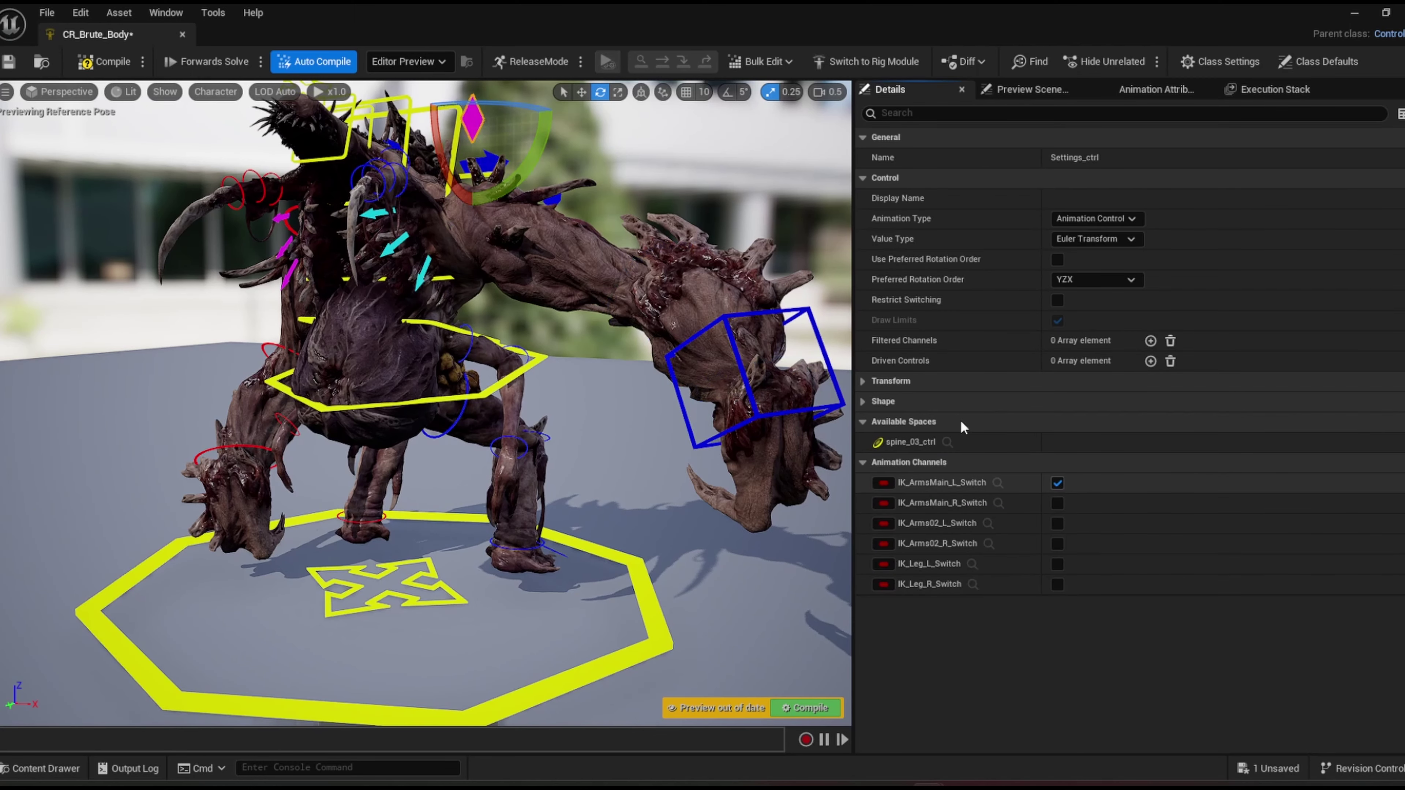
- Move Arm_L_IK_Handle in toward the body, rotate it, and disable IK_ArmsMain_L_Switch on Settings_ctrl
click(761, 394)
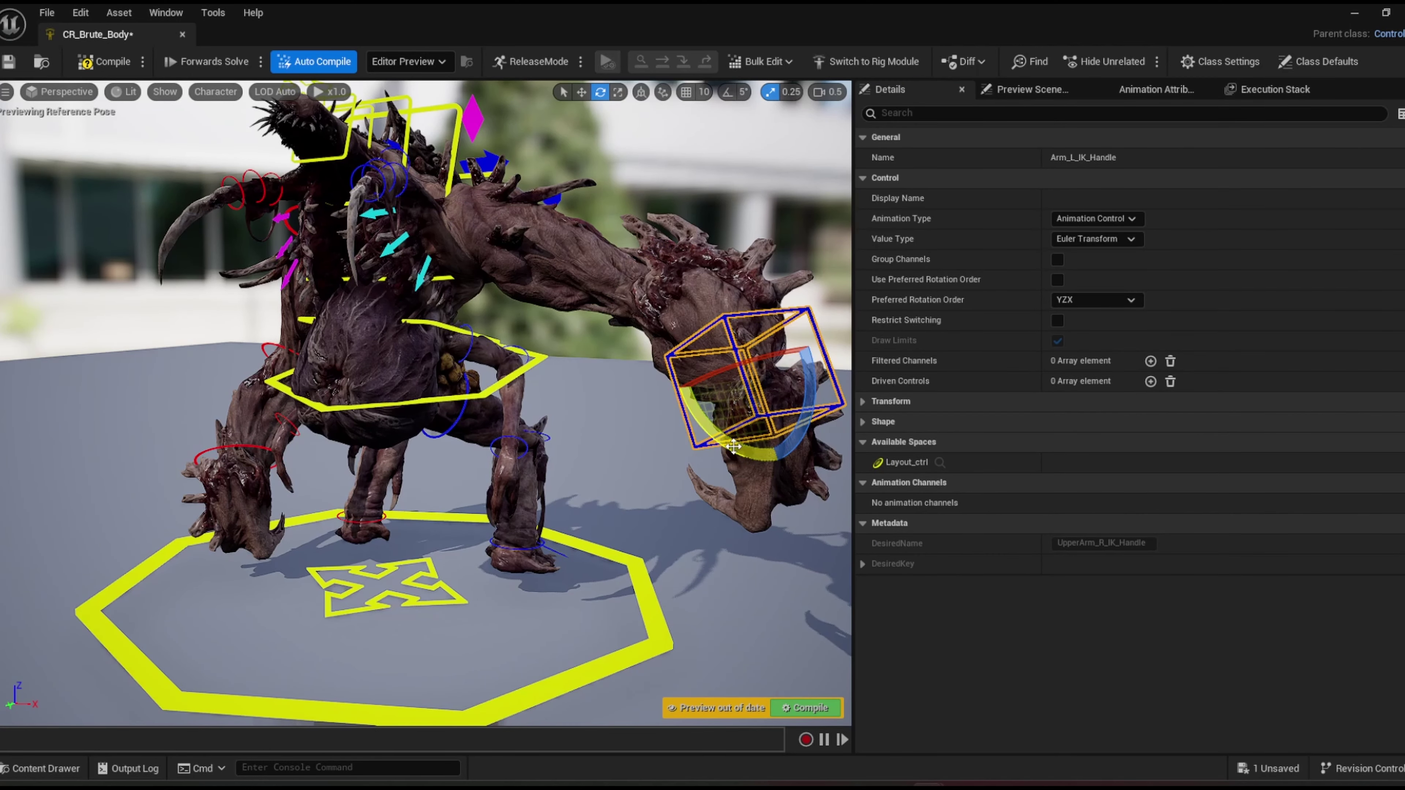
drag(736, 446, 533, 344)
key(w)
key(e)
drag(420, 394, 617, 387)
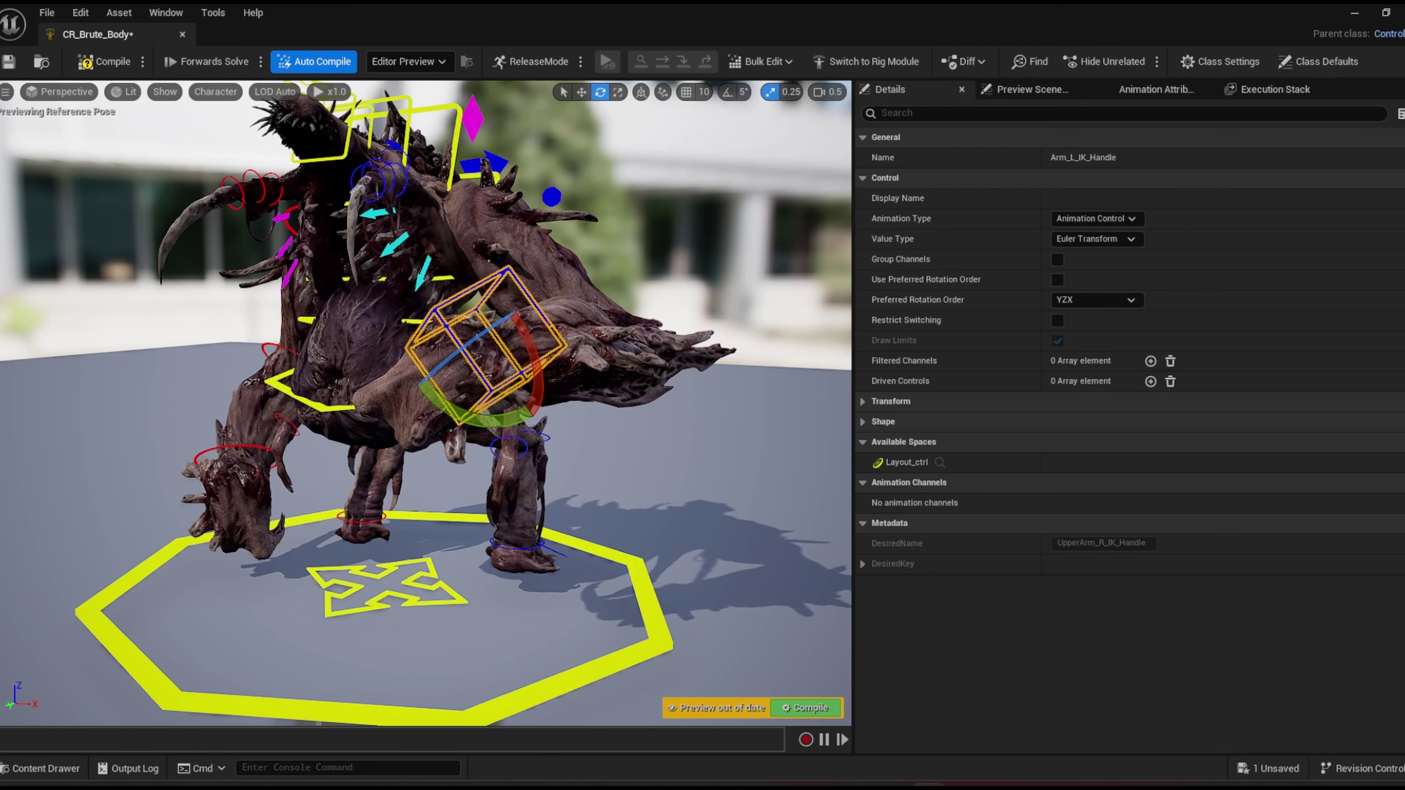
click(473, 120)
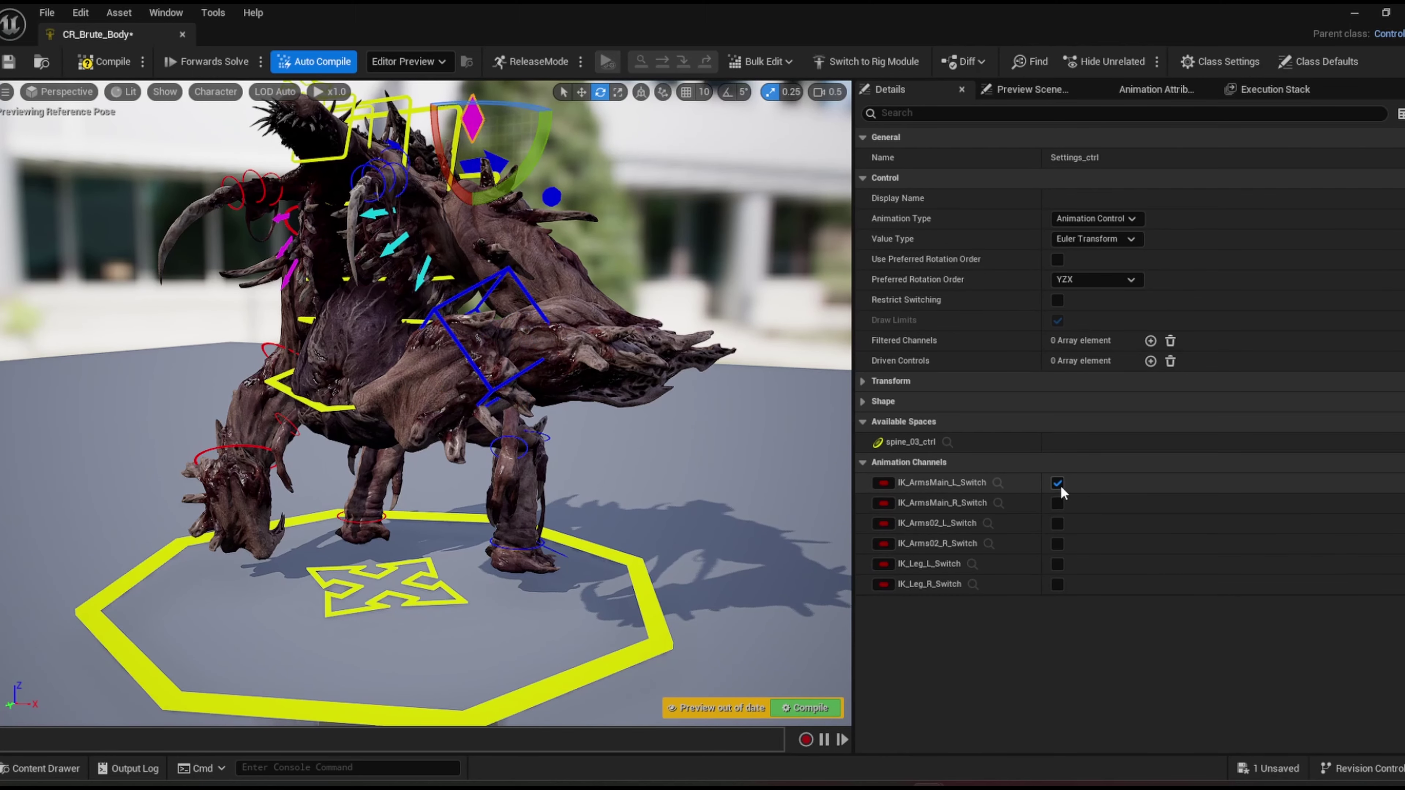
click(1058, 483)
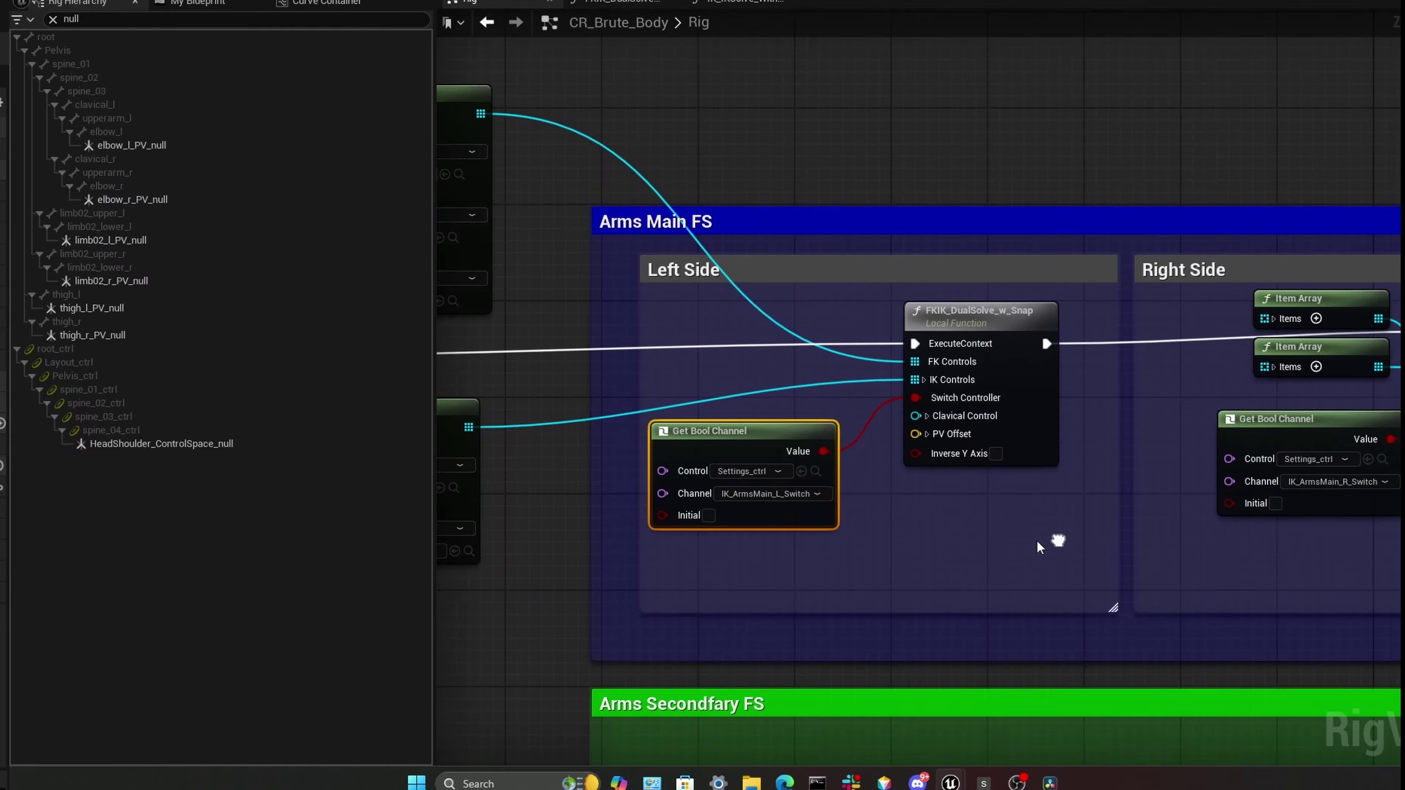
- Open the left-side FKIK_DualSolve_w_Snap function and examine its Entry and Branch nodes
right_drag(1056, 540, 844, 260)
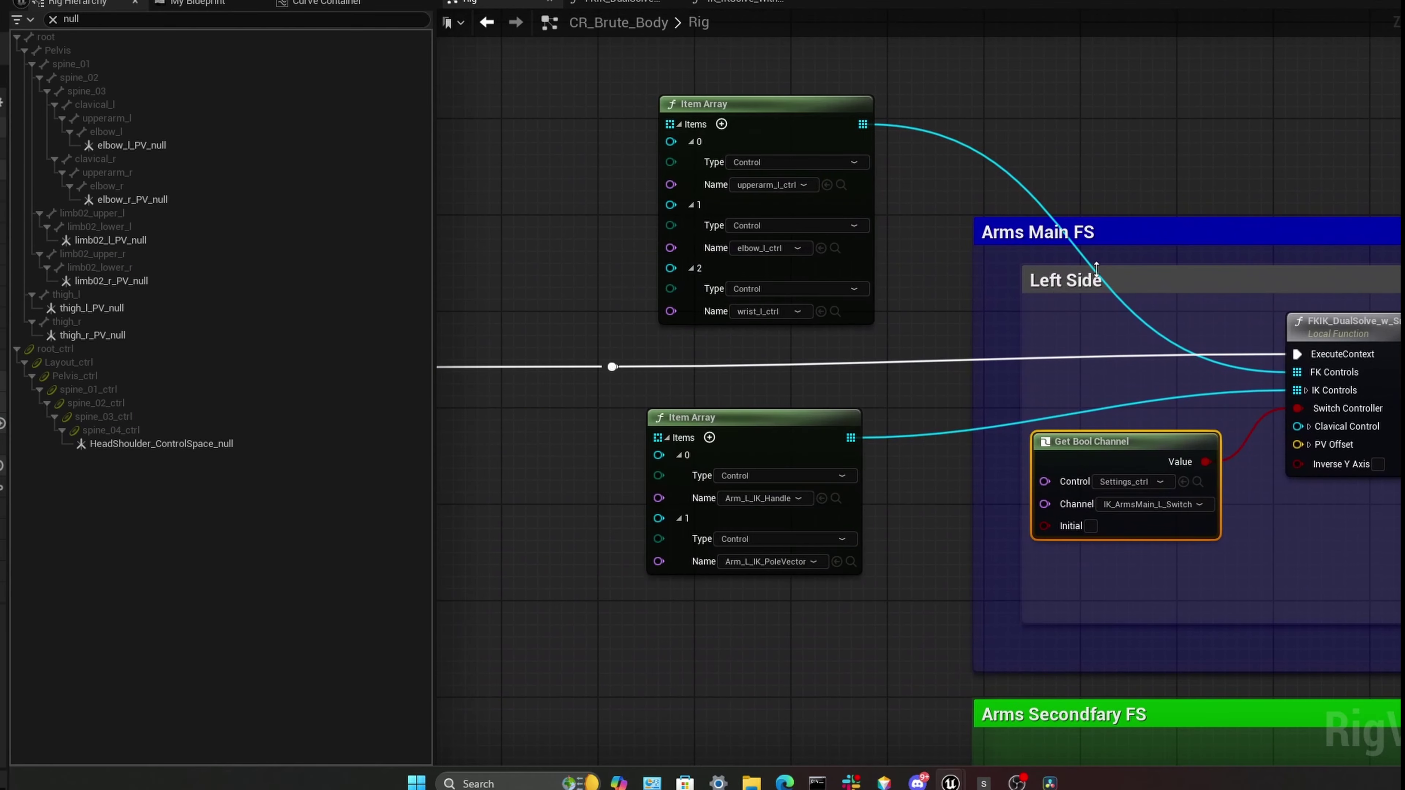
right_drag(1069, 305, 994, 311)
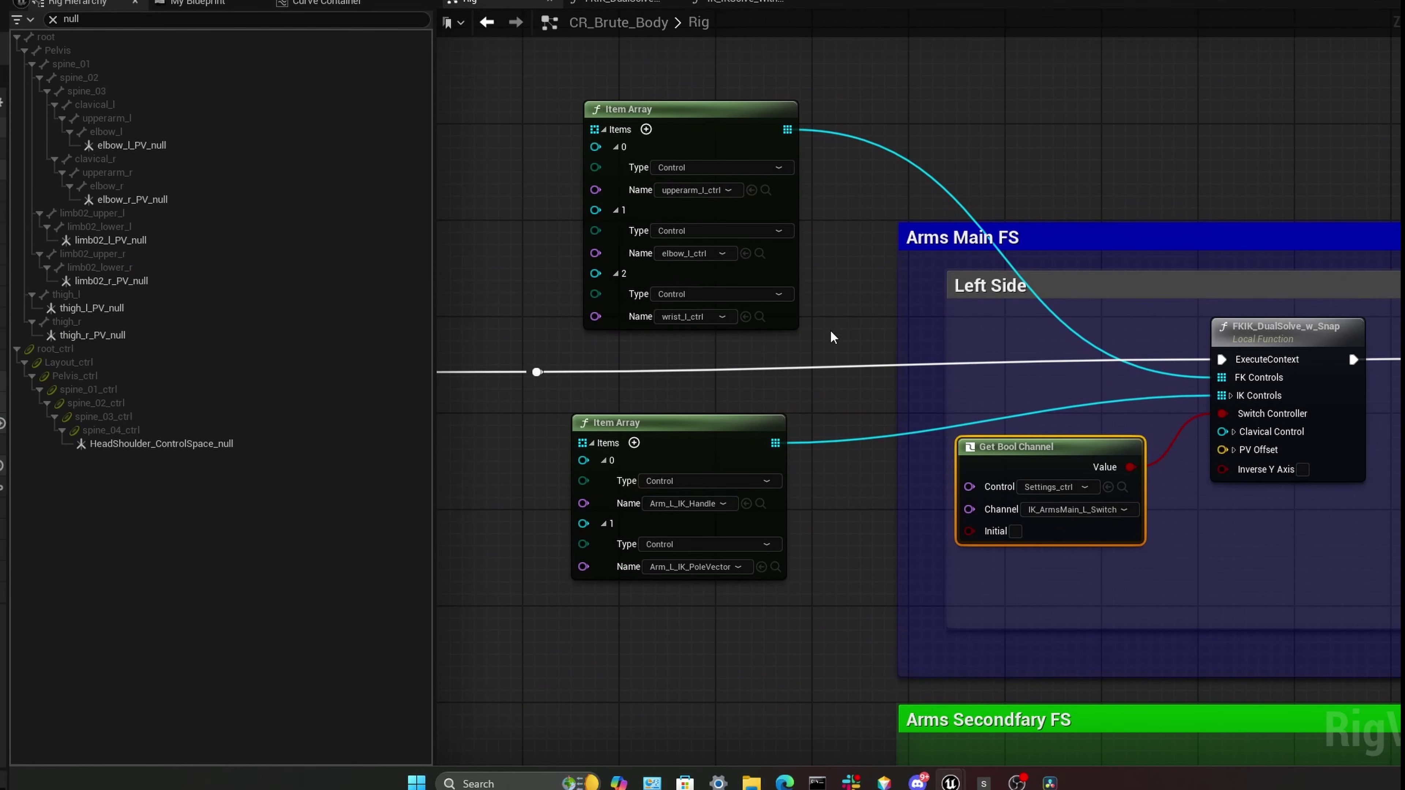
double_click(1309, 345)
right_drag(1248, 307, 1321, 205)
right_drag(1252, 408, 857, 342)
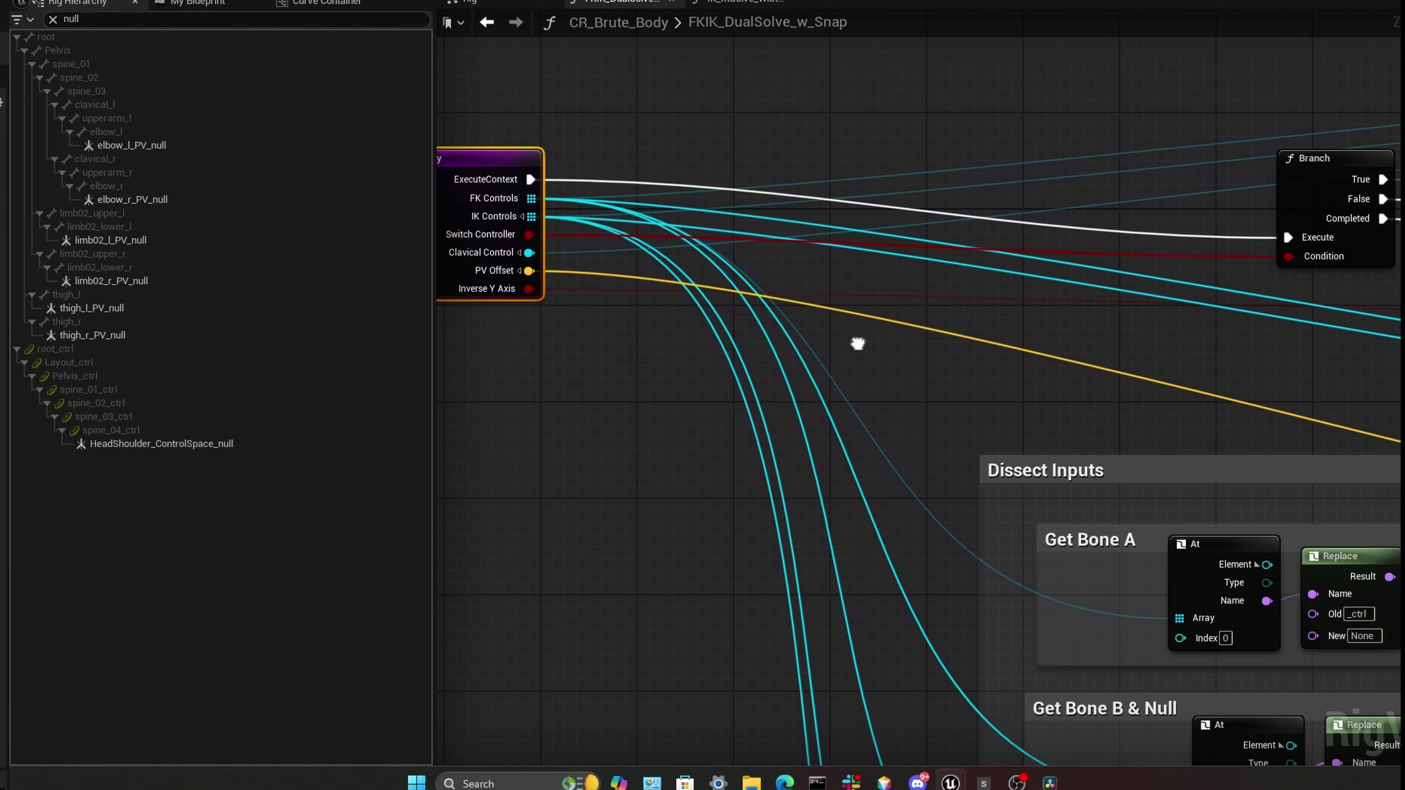
right_drag(1142, 414, 867, 406)
scroll(1008, 412, down, 2)
right_drag(1004, 412, 699, 460)
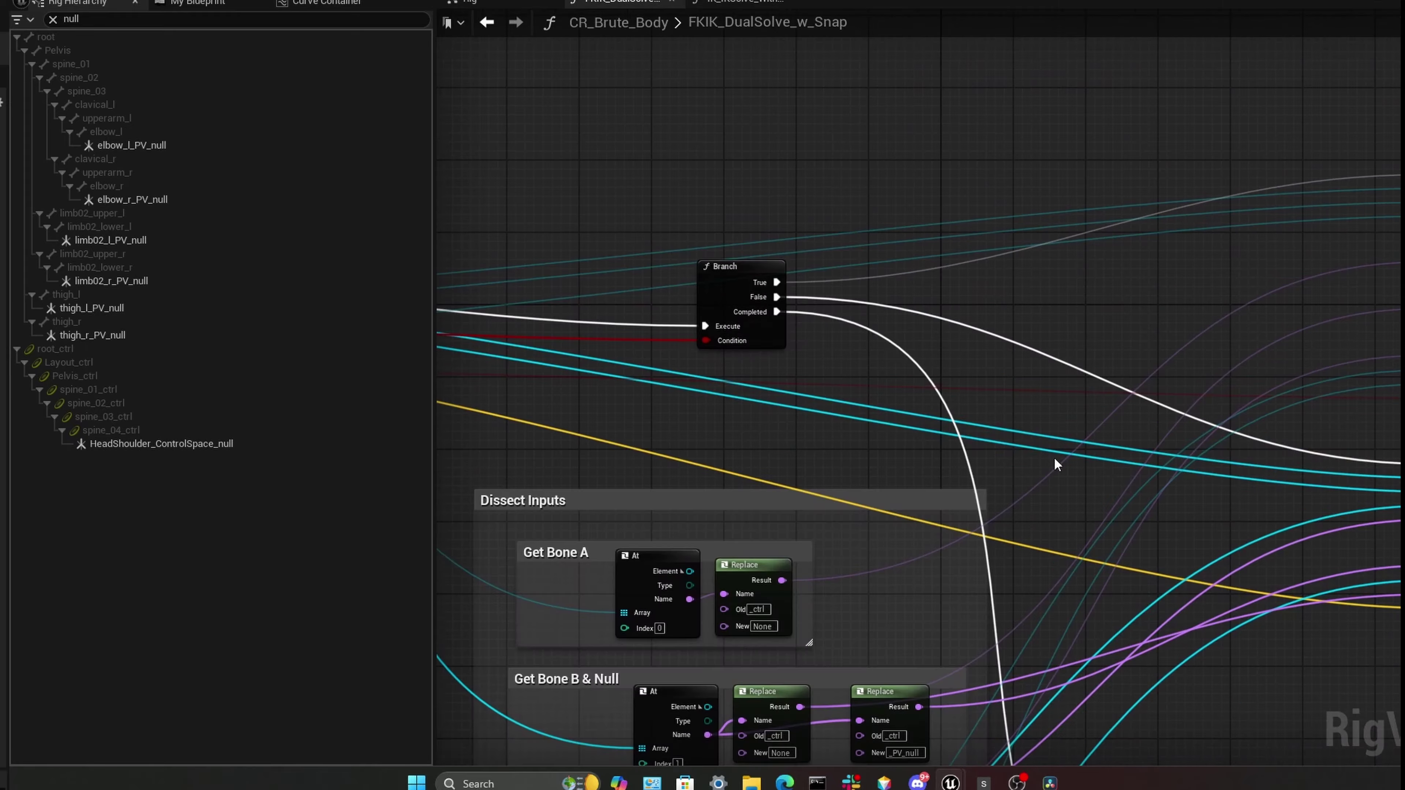
- Examine the IK_IKSolve_With_FKSnap and FK_FKSolve_W_IKSnap function nodes fed by the Branch
right_drag(1350, 450, 808, 485)
scroll(1068, 391, up, 2)
right_drag(1070, 395, 1225, 469)
click(1094, 235)
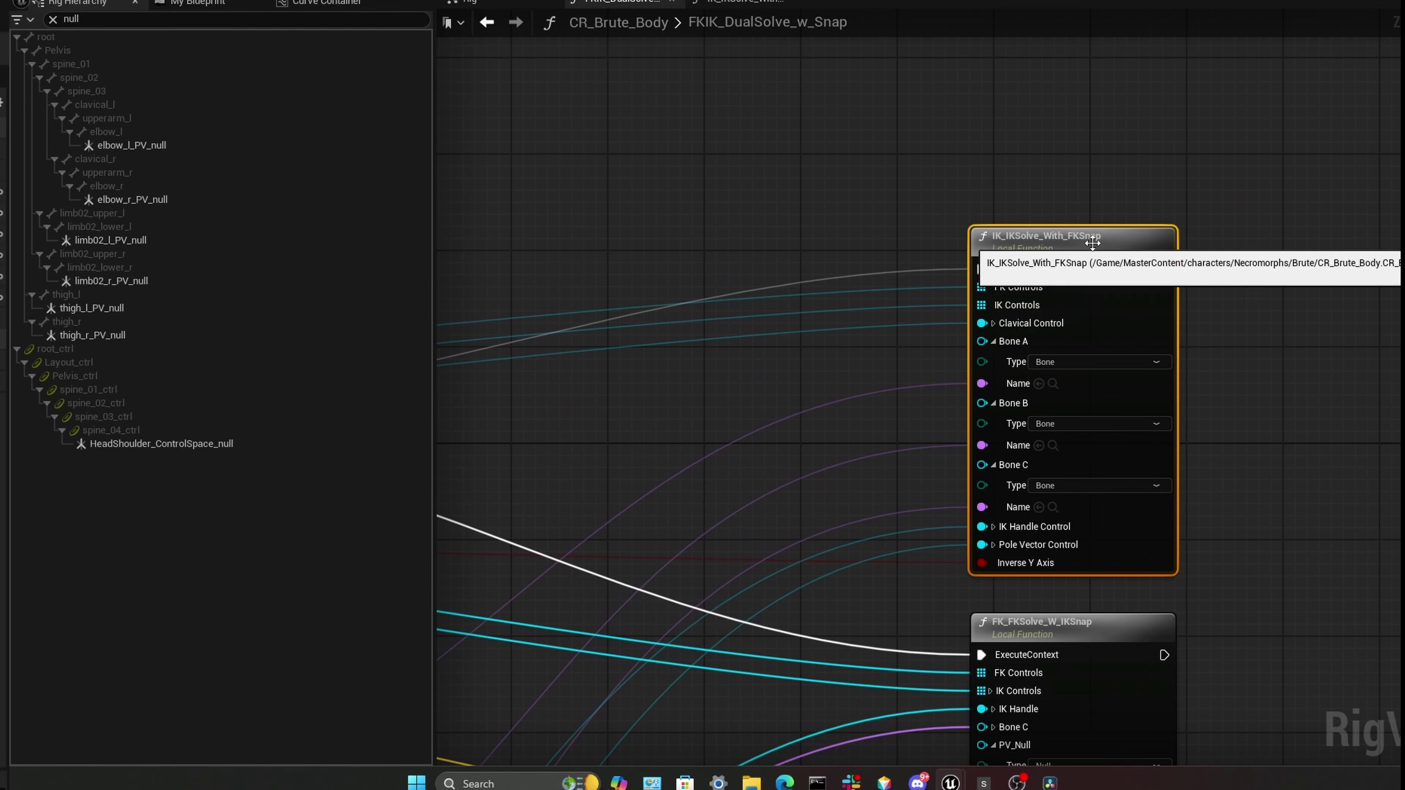
right_drag(1285, 391, 1298, 116)
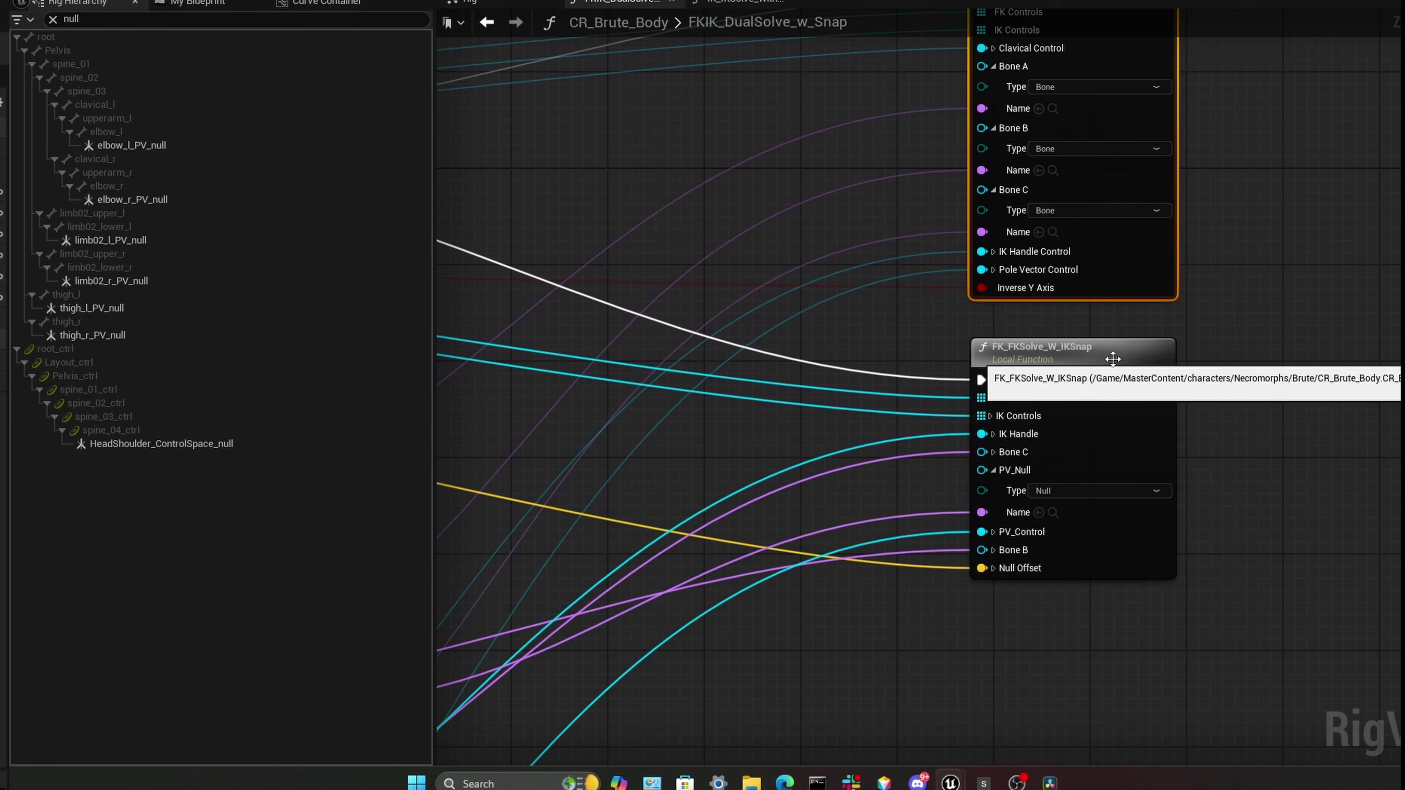
right_drag(1217, 332, 1239, 502)
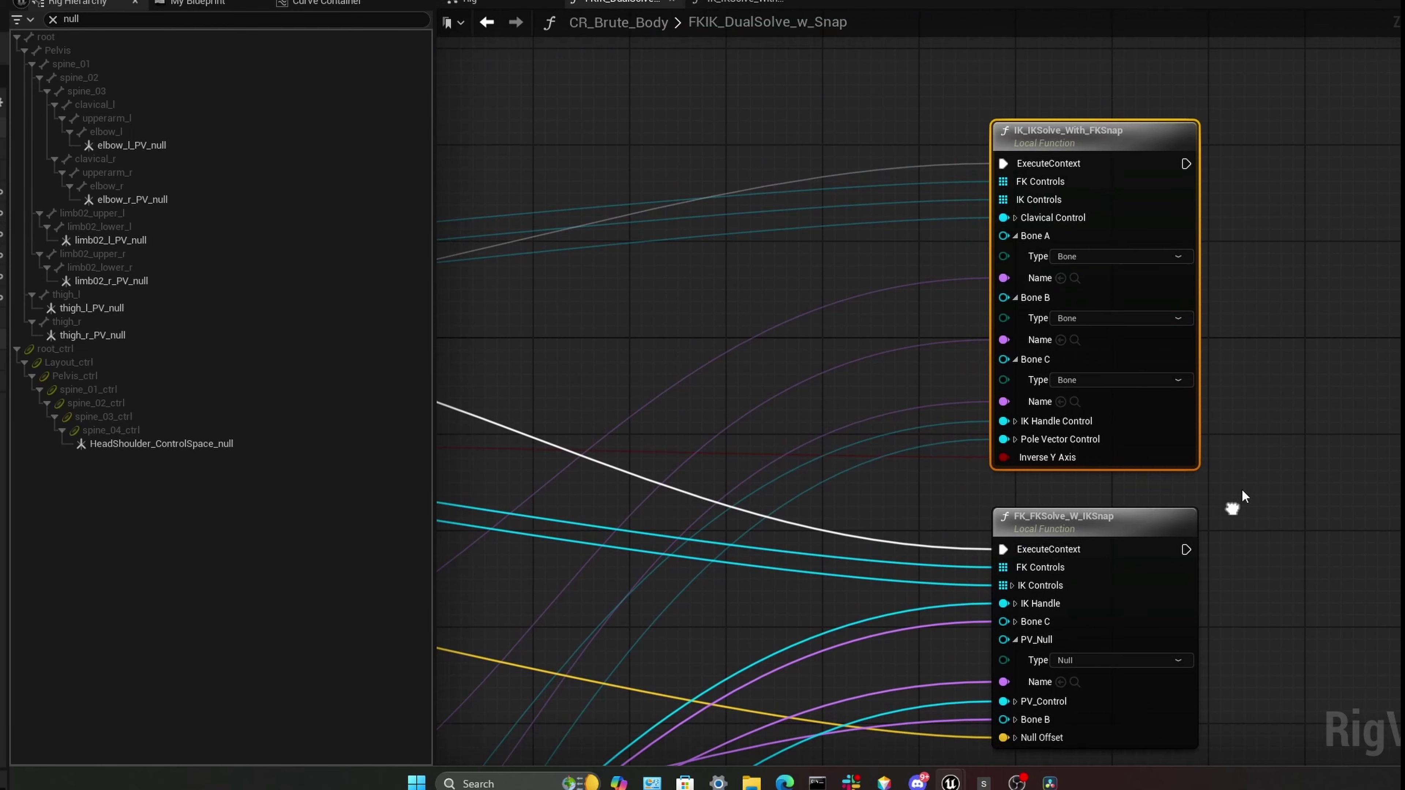
click(1044, 69)
click(1101, 150)
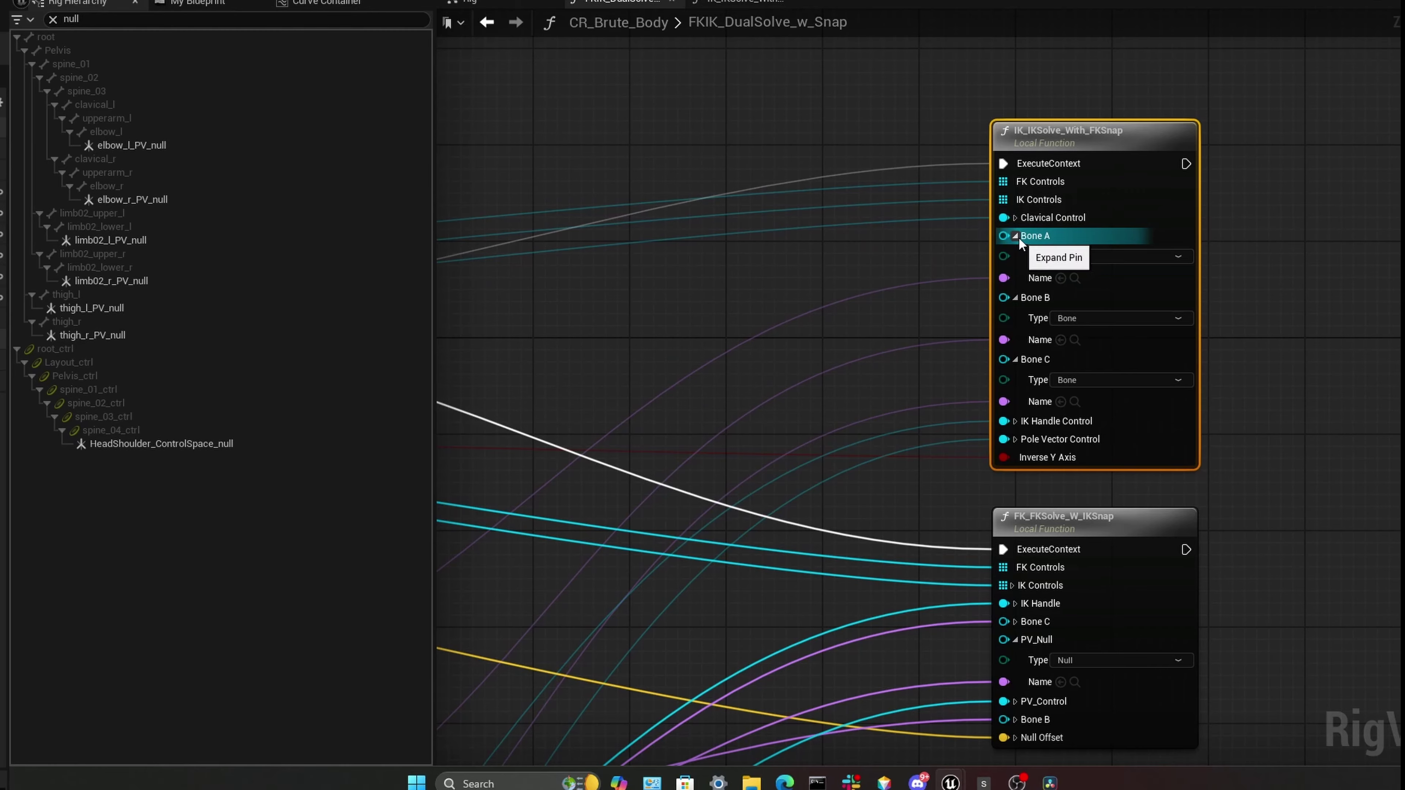
right_drag(1102, 541, 1123, 368)
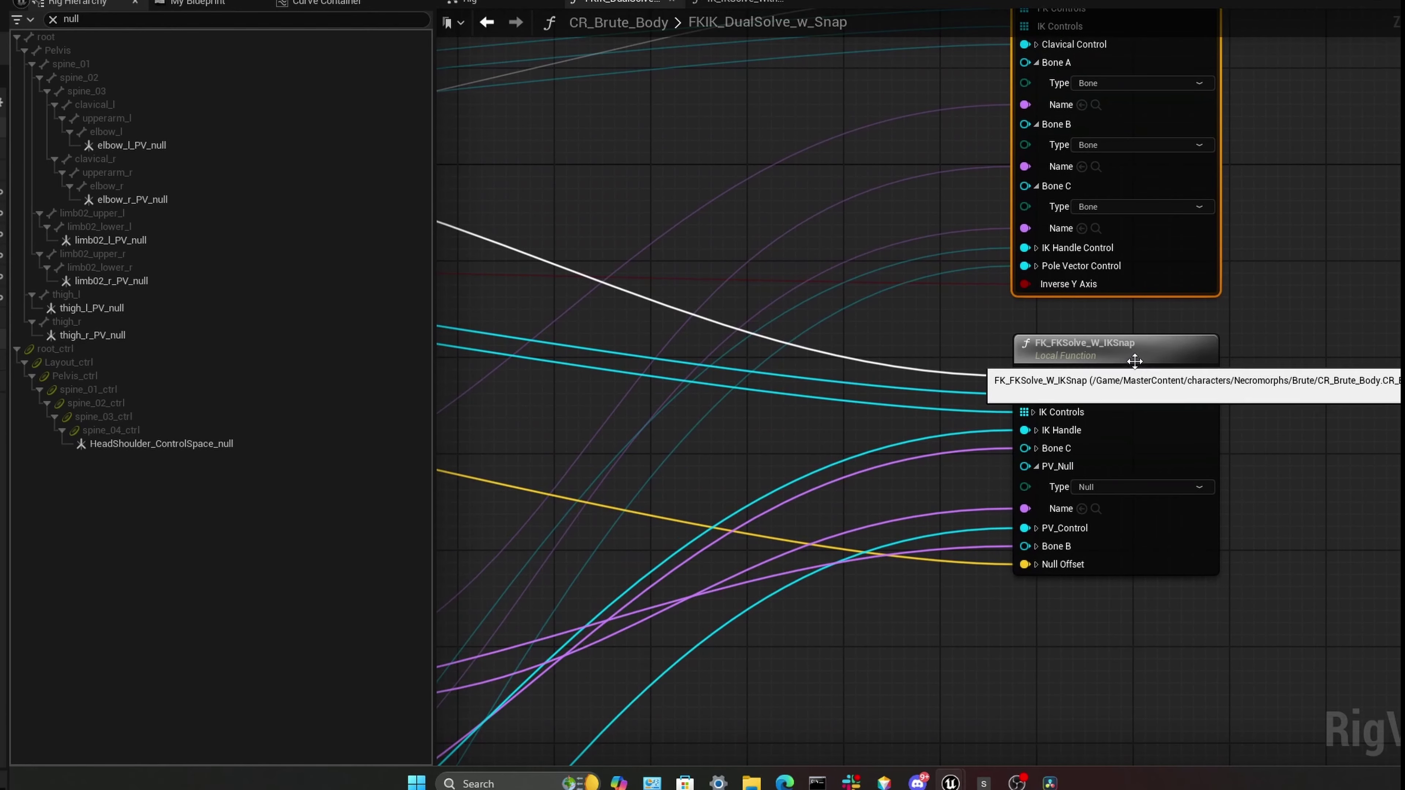
right_drag(1264, 328, 1326, 409)
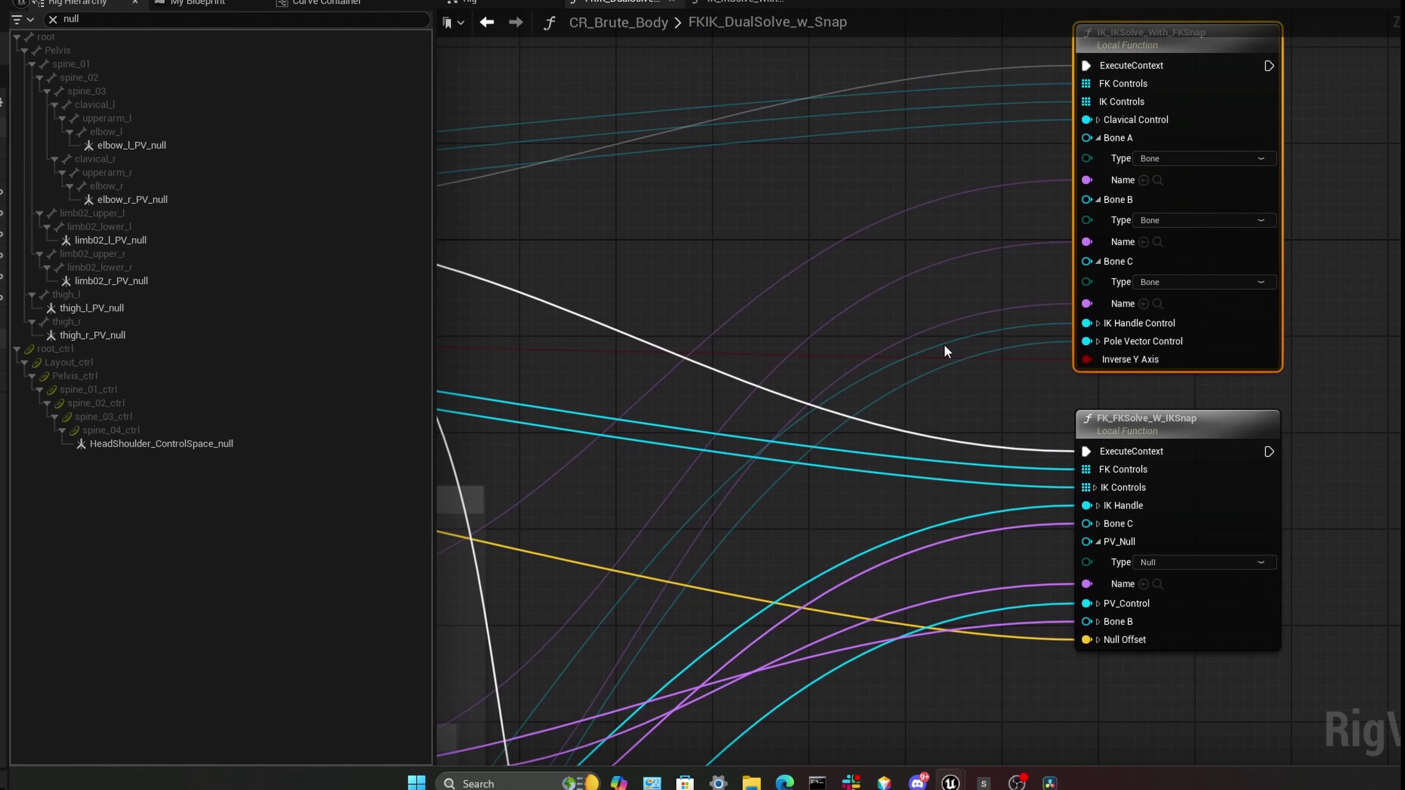
- Examine the Entry node's pins and the Dissect Inputs groups that extract the bones, null, IK handle and pole vector
mouse_move(945, 435)
right_down()
mouse_move(992, 521)
mouse_move(1095, 476)
right_up()
mouse_move(888, 414)
right_down()
mouse_move(1321, 314)
mouse_move(1399, 326)
right_up()
right_drag(652, 259, 960, 271)
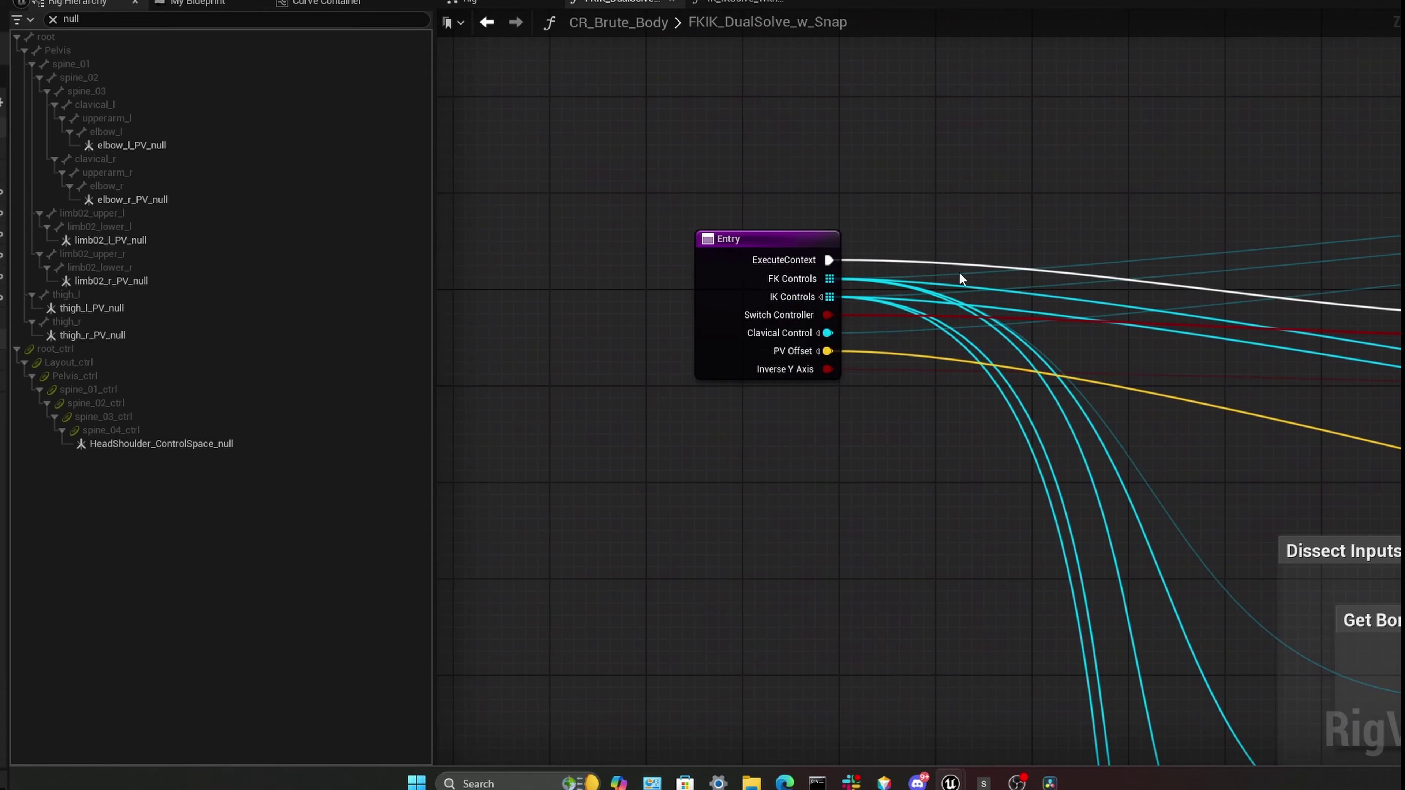
mouse_move(1035, 409)
right_down()
mouse_move(1006, 358)
mouse_move(876, 267)
mouse_move(739, 204)
mouse_move(663, 141)
right_up()
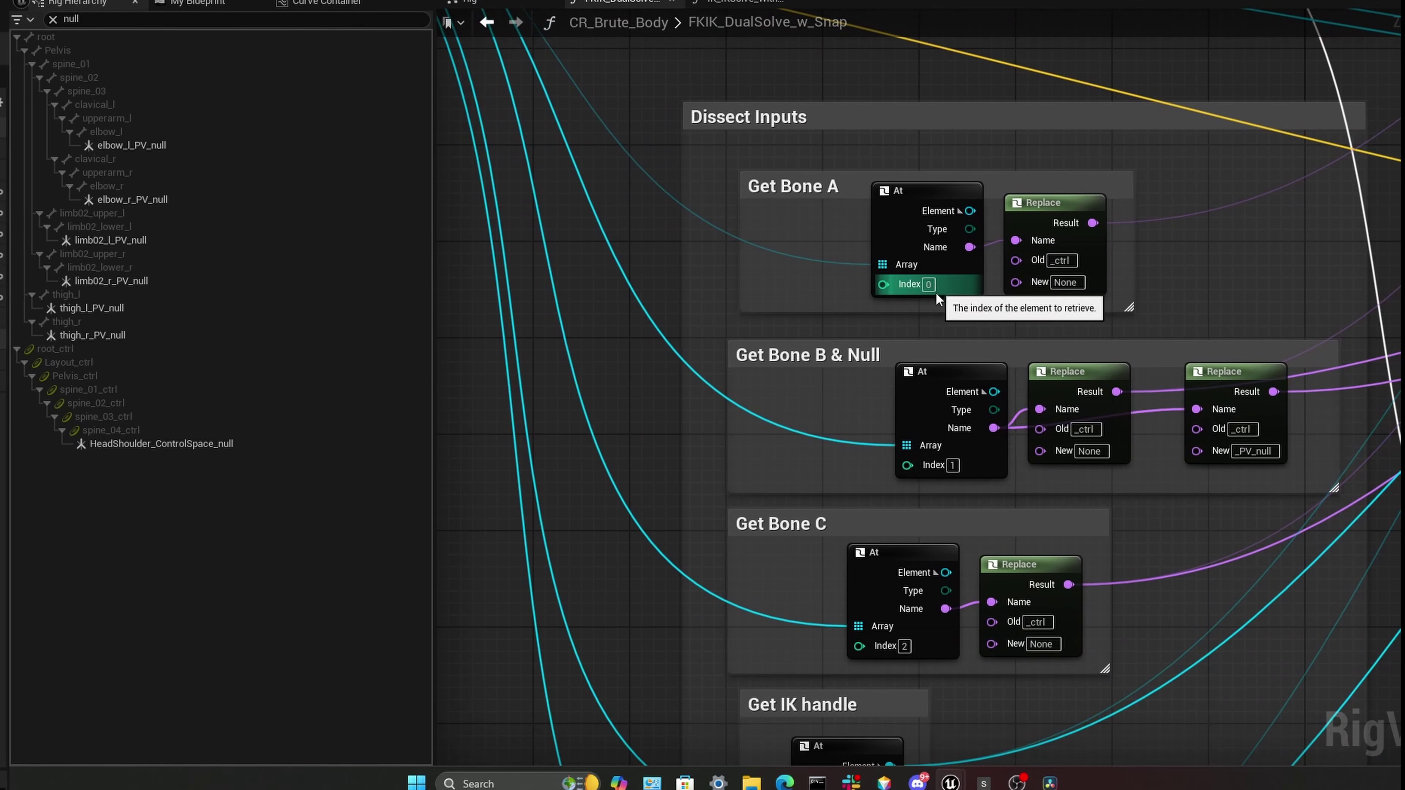
mouse_move(934, 345)
right_down()
mouse_move(934, 204)
mouse_move(927, 230)
right_up()
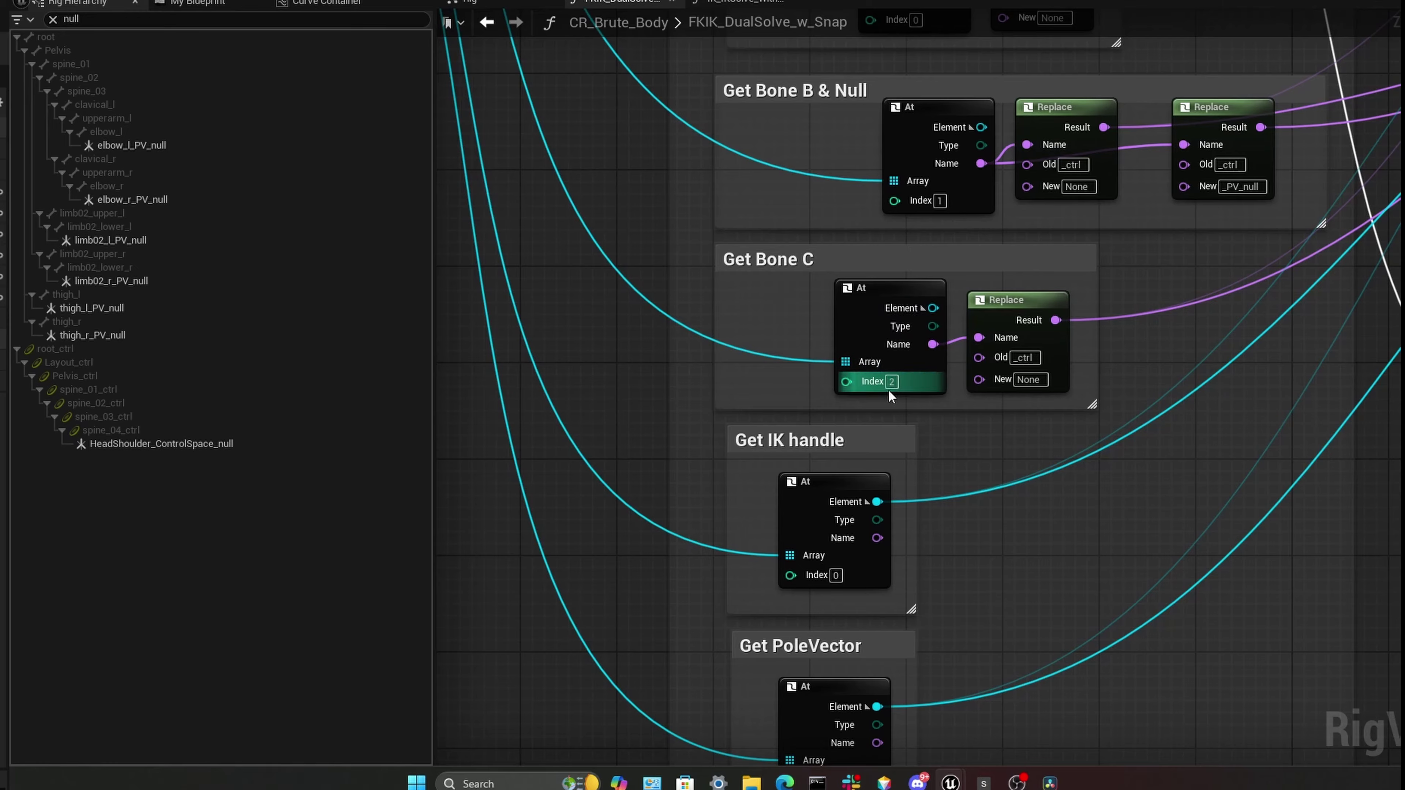
- Examine the Replace nodes that convert control names in the Get Bone A, Get Bone B & Null and Get Bone C groups
right_drag(888, 389, 929, 284)
right_drag(1041, 230, 1106, 512)
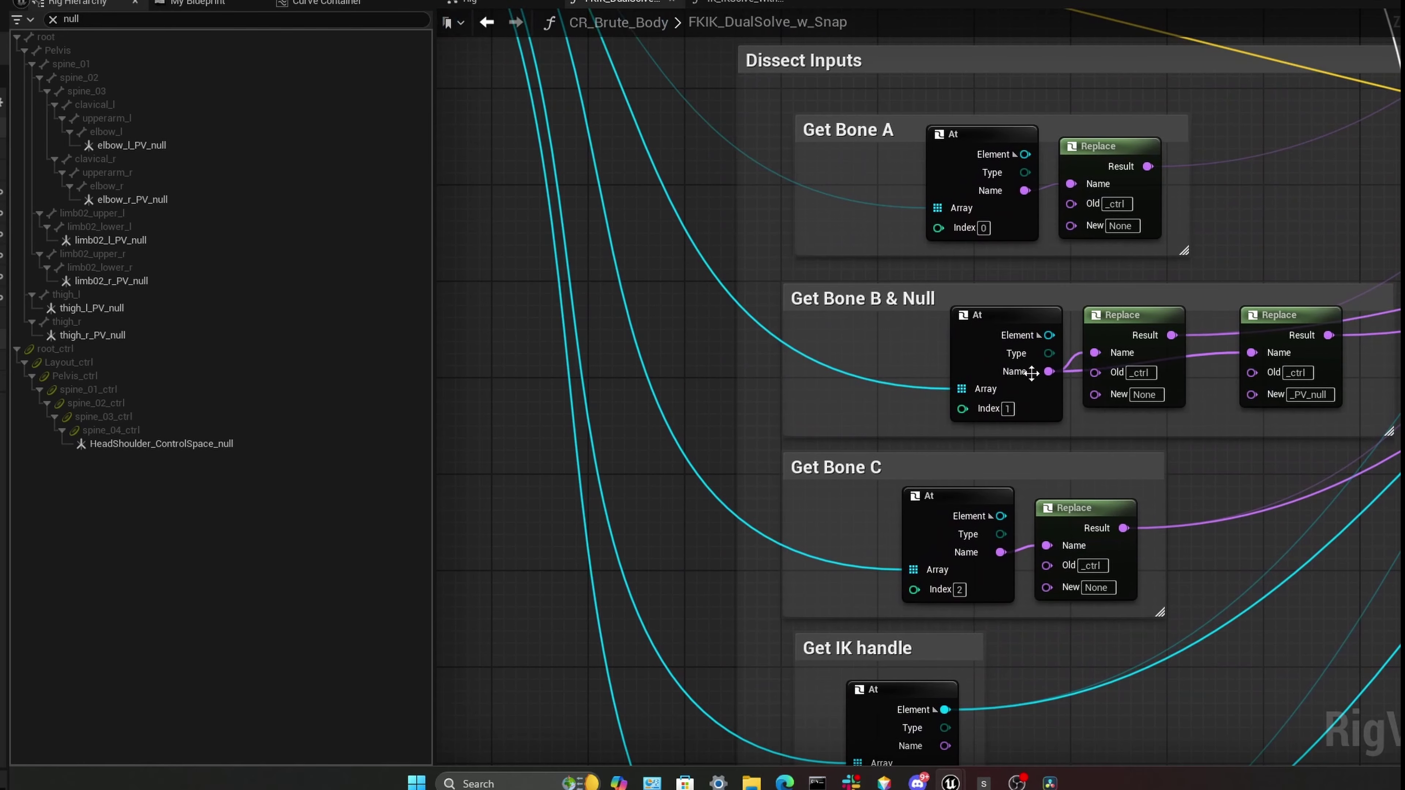
right_drag(1050, 356, 982, 416)
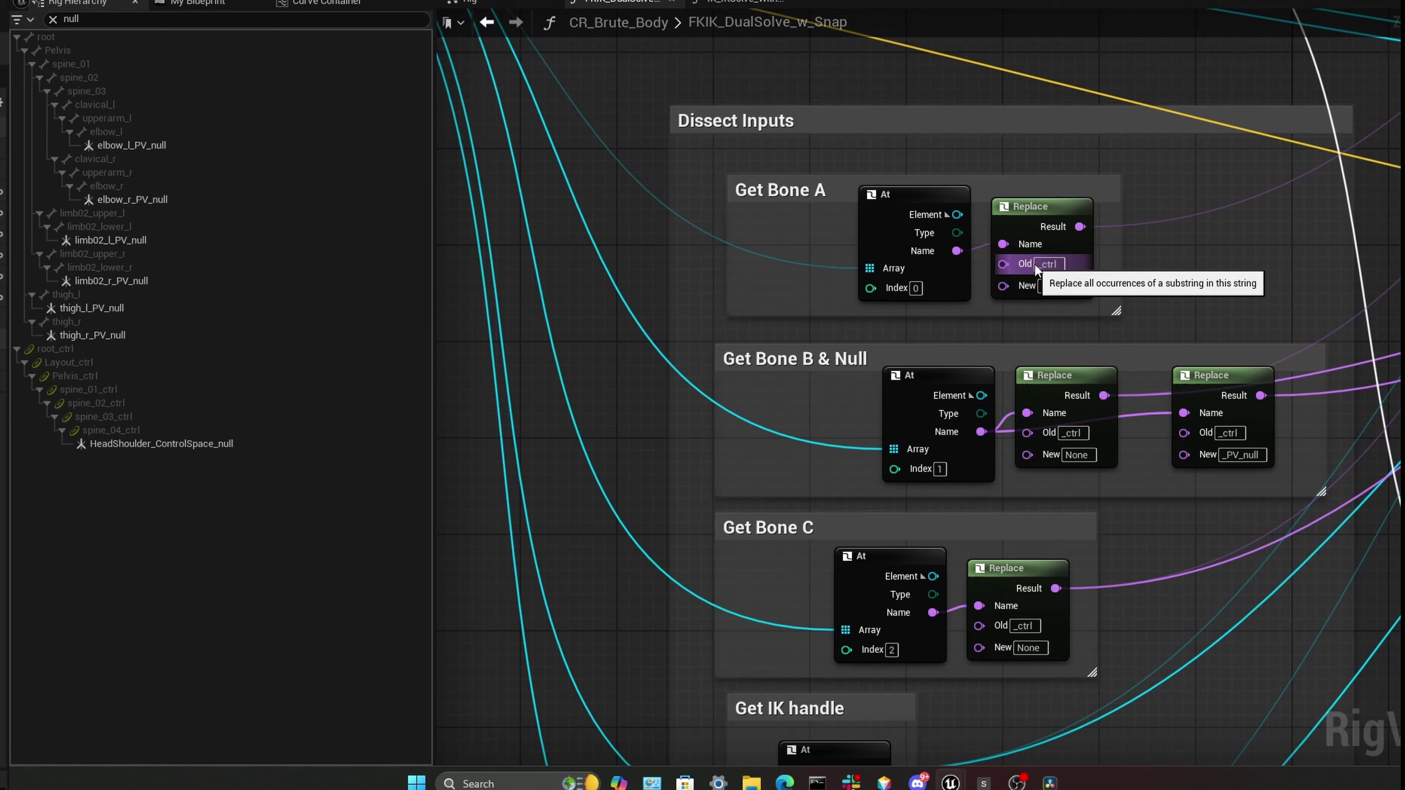
right_drag(1221, 252, 879, 372)
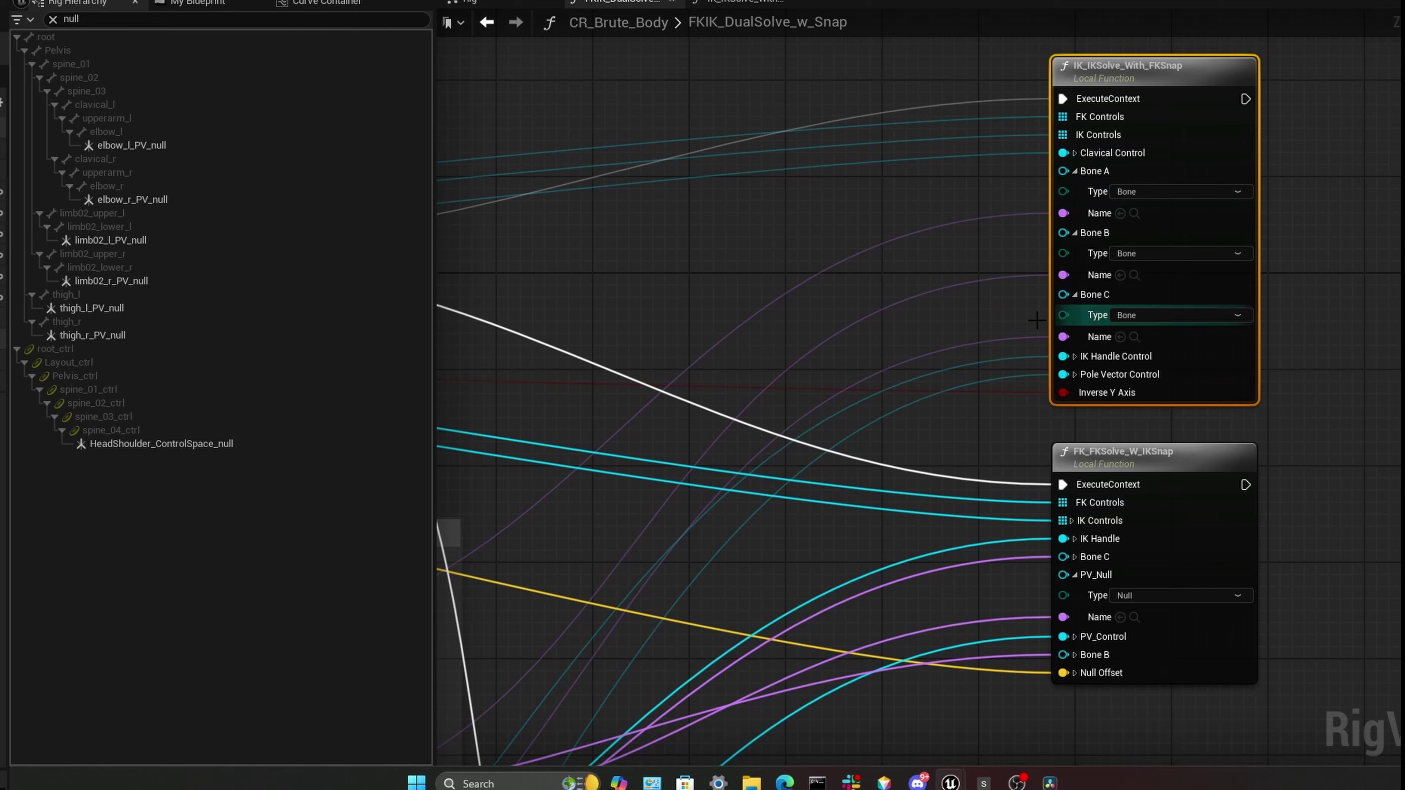
- Examine the Get IK handle and Get PoleVector groups and the array indexes their At nodes read
right_drag(741, 429, 1256, 47)
right_drag(982, 342, 1352, 251)
right_drag(1159, 497, 1189, 38)
right_drag(1044, 211, 1059, 238)
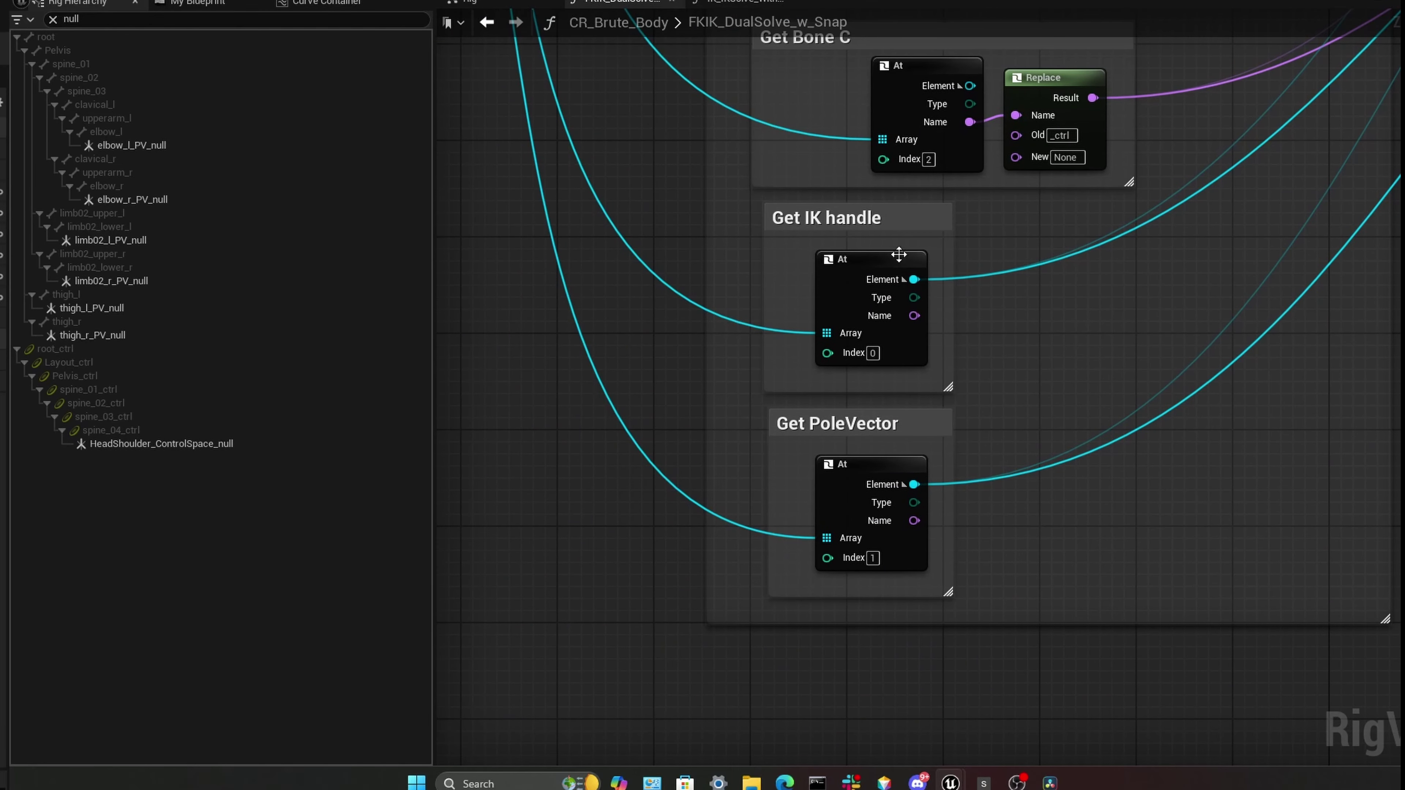
right_drag(1233, 190, 1204, 276)
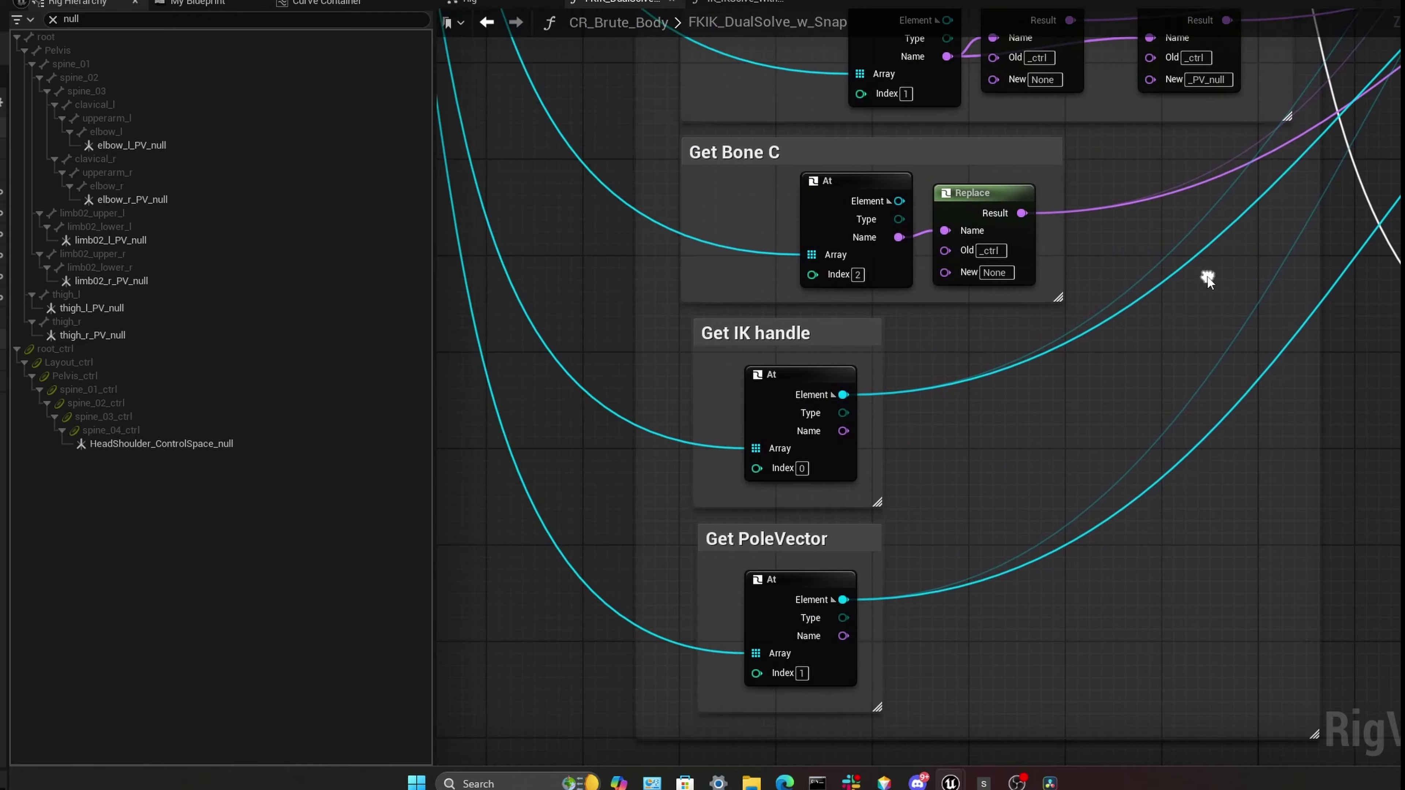
right_drag(806, 329, 936, 255)
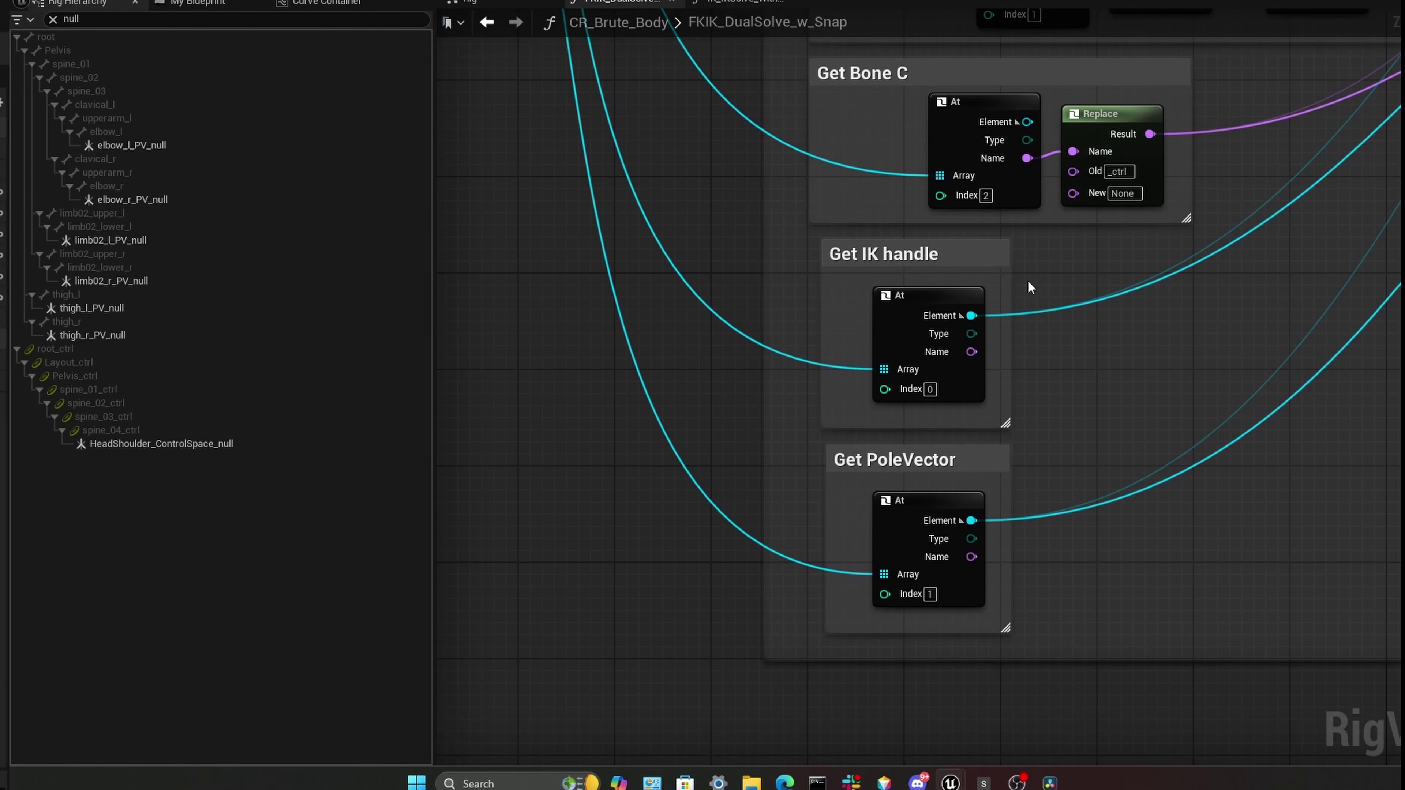
- Trace the FK_FKSolve_W_IKSnap node's IK Handle, bone, PV_Null and PV_Control inputs back to the Dissect Inputs groups
right_drag(1011, 405, 680, 641)
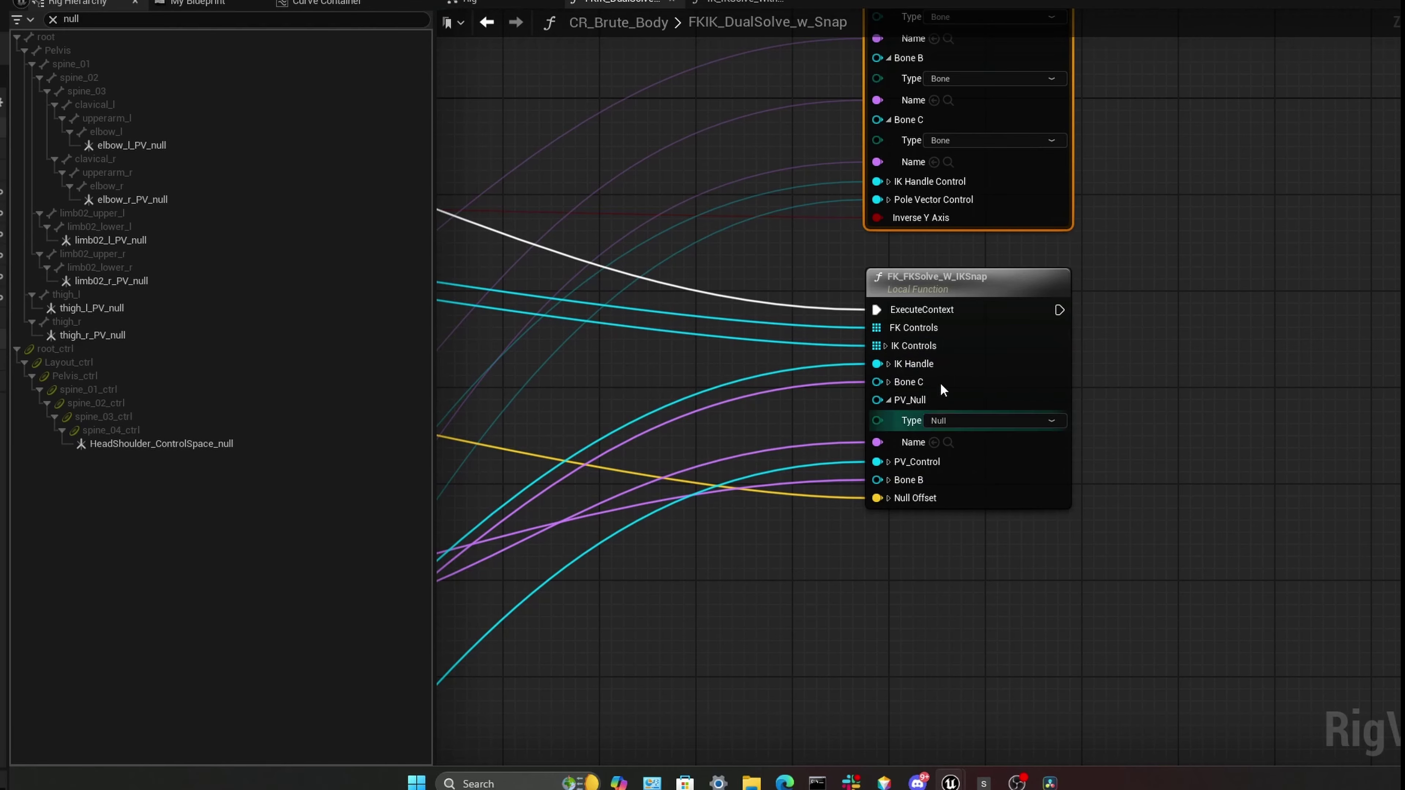
right_drag(970, 371, 993, 436)
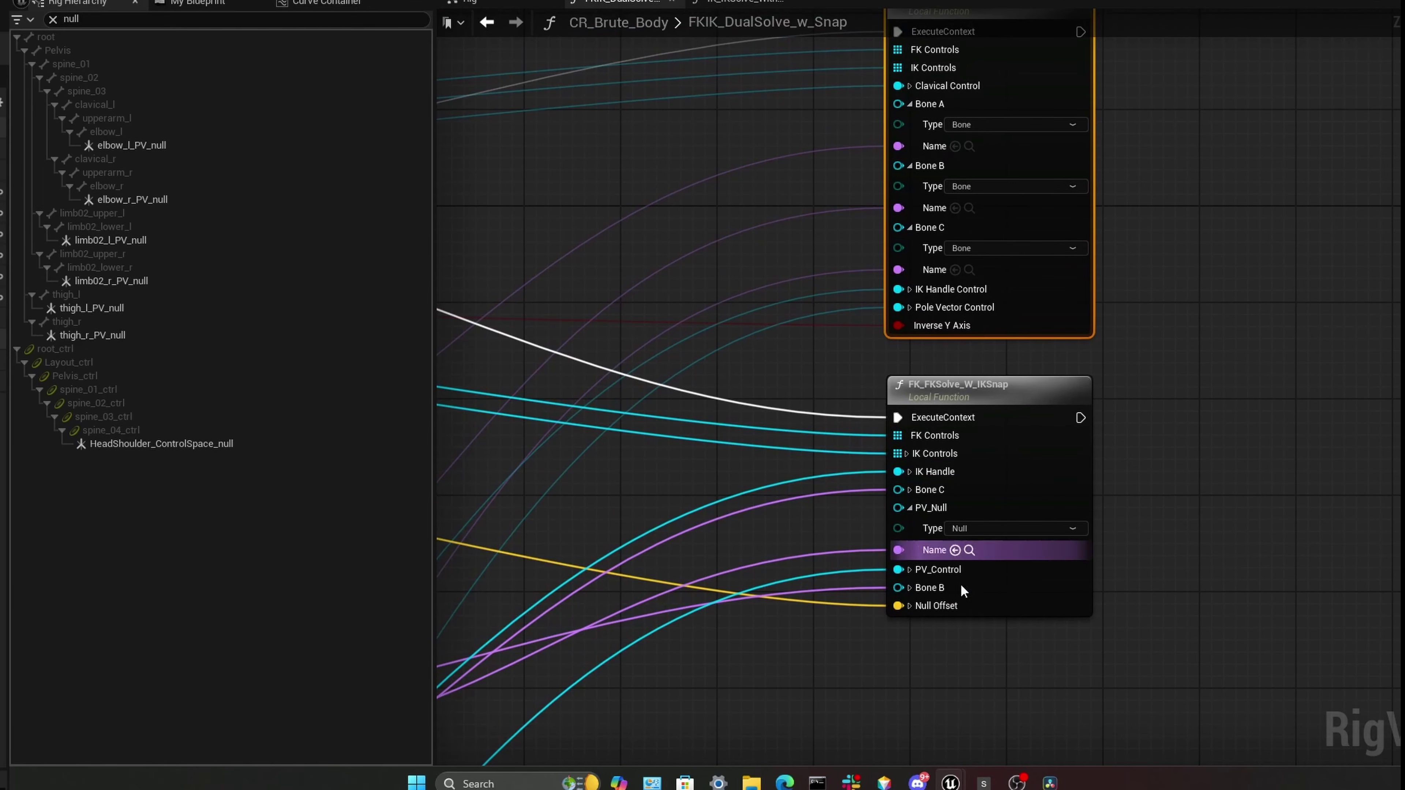
right_drag(985, 383, 1001, 499)
right_drag(858, 484, 1178, 265)
right_drag(597, 681, 1084, 354)
right_drag(737, 606, 1060, 436)
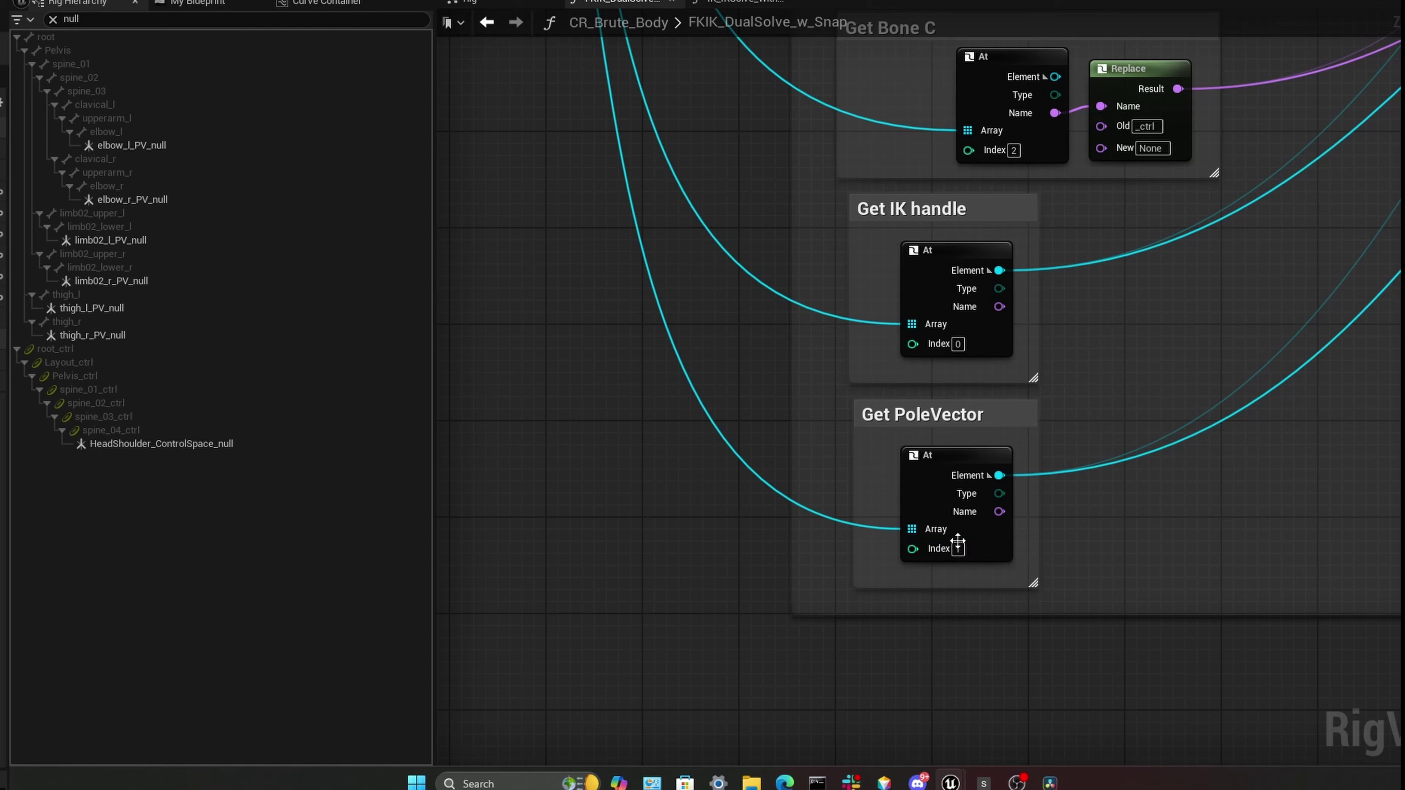
right_drag(974, 541, 863, 604)
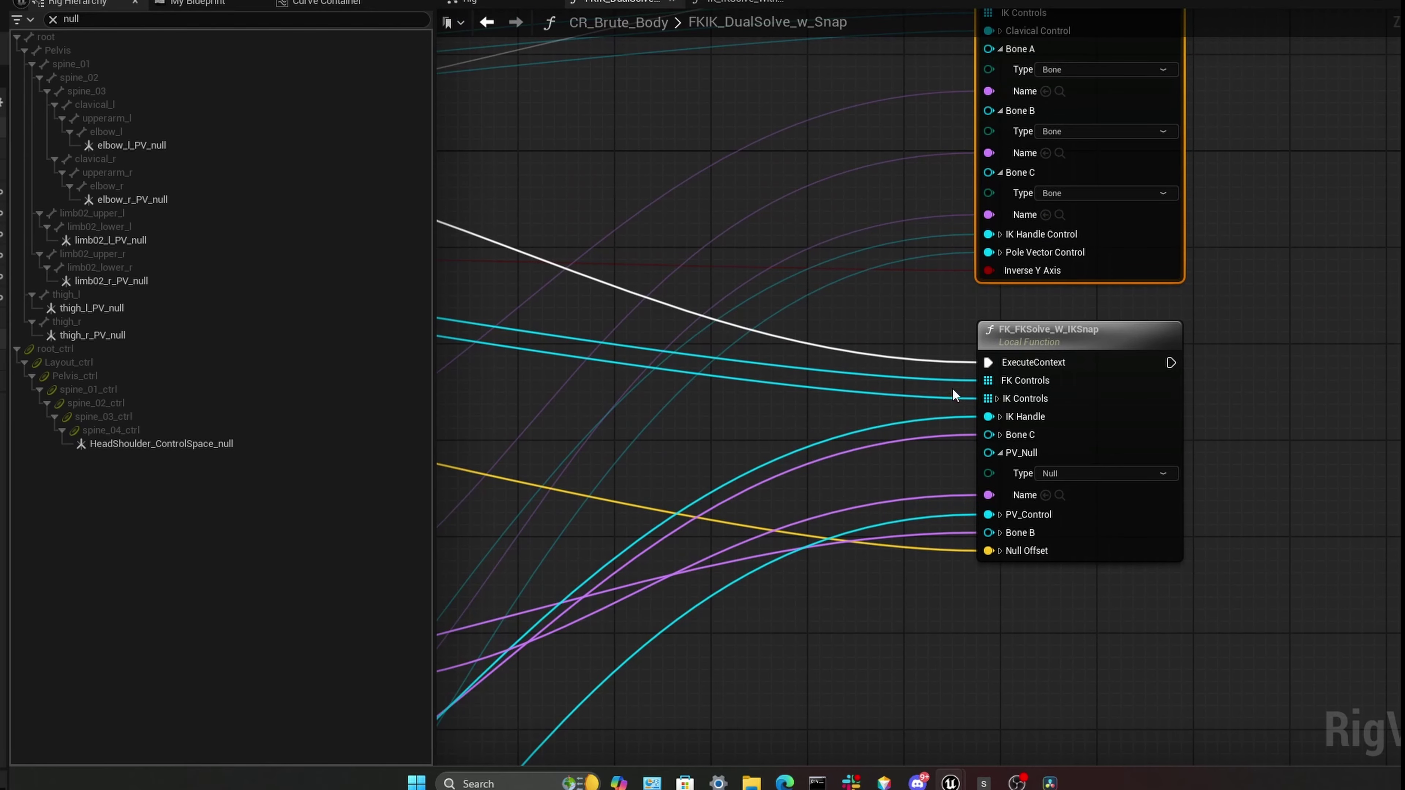
right_drag(952, 327, 951, 459)
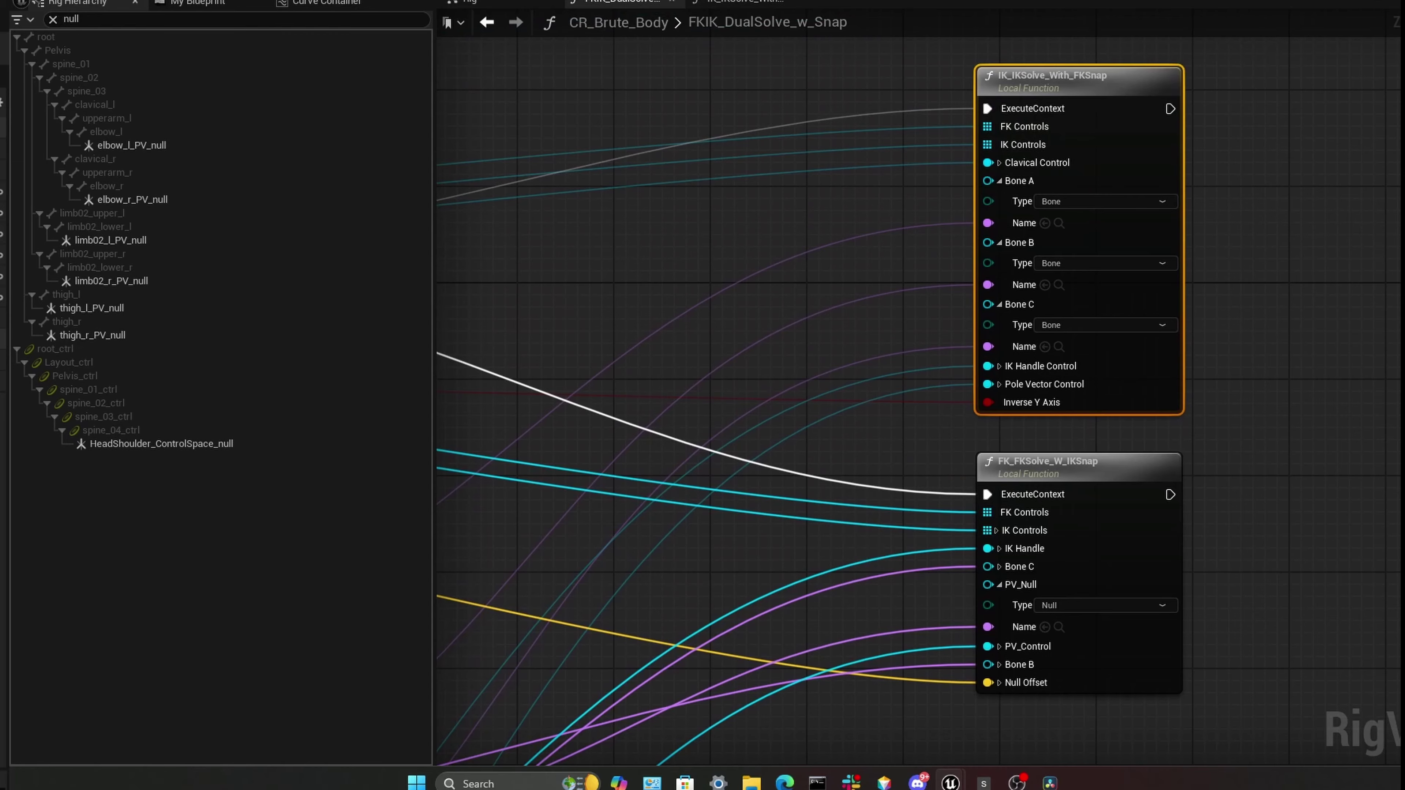
- Stack the two Replace nodes of the Get Bone B & Null group vertically, with the _PV_null one underneath
right_drag(948, 403, 1303, 400)
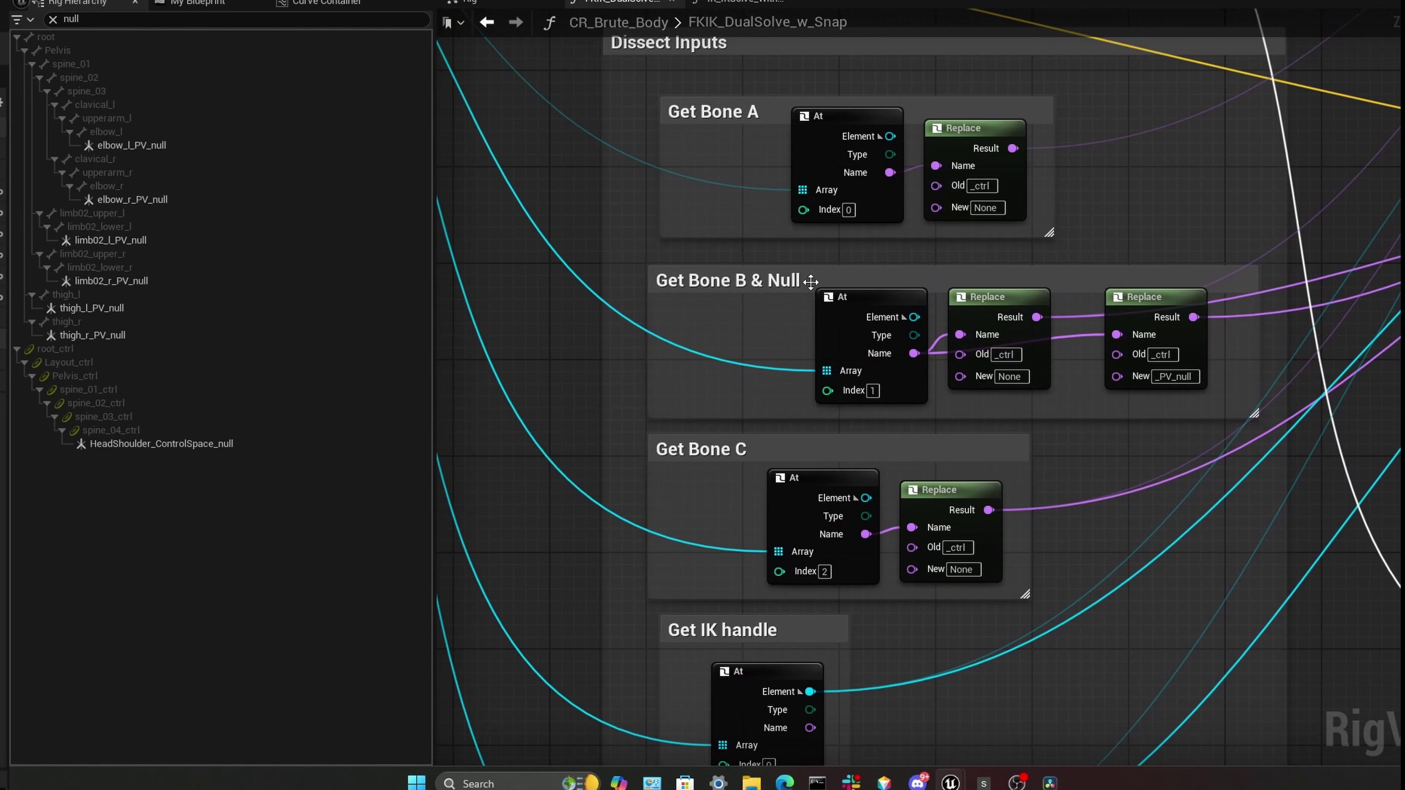
click(829, 278)
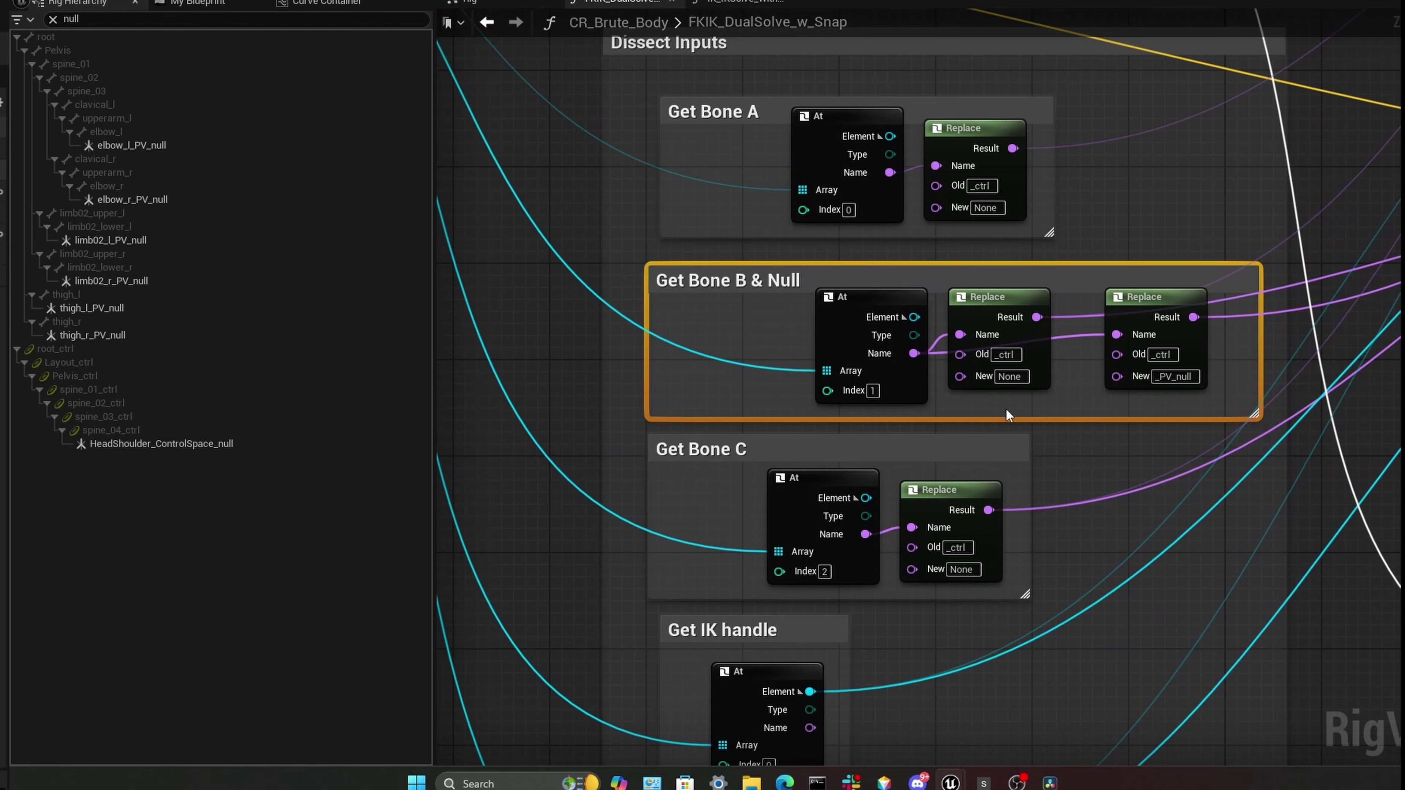
drag(1008, 296, 1141, 259)
drag(1194, 303, 1177, 377)
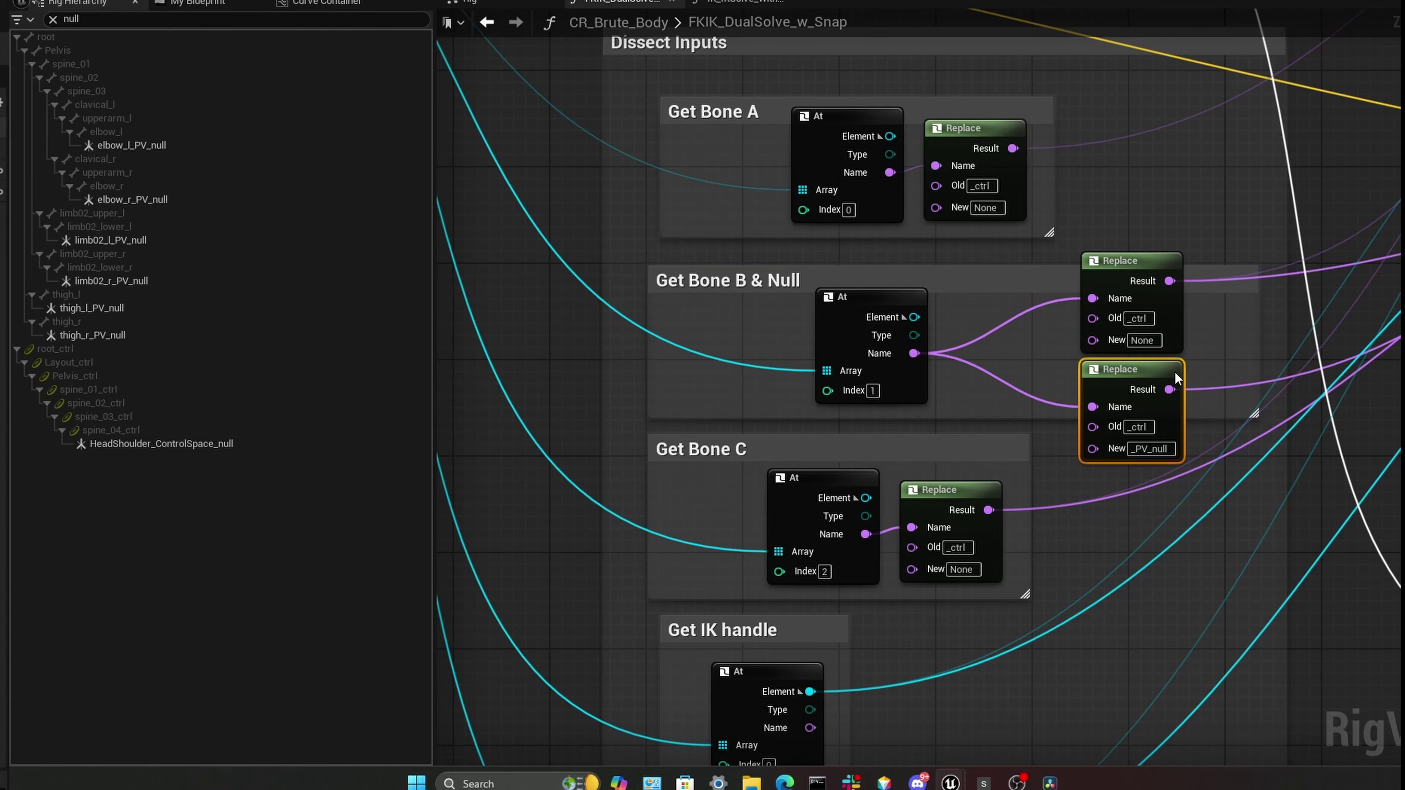
right_drag(1172, 379, 1126, 502)
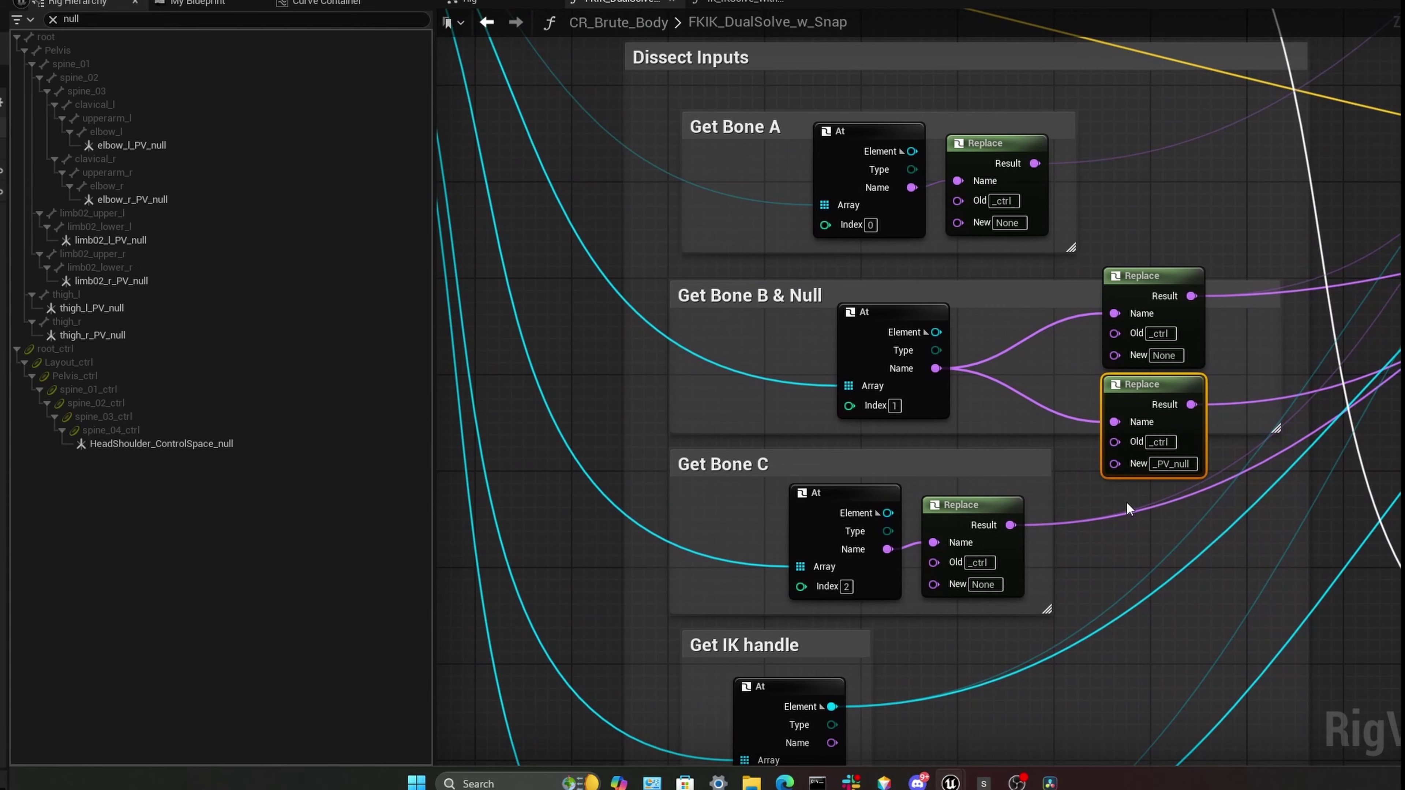
click(1127, 502)
- Compare the _PV_null replacement suffix with elbow_r_PV_null and elbow_l_PV_null in the rig hierarchy, leaving elbow_l_PV_null selected
right_drag(1225, 436, 1009, 481)
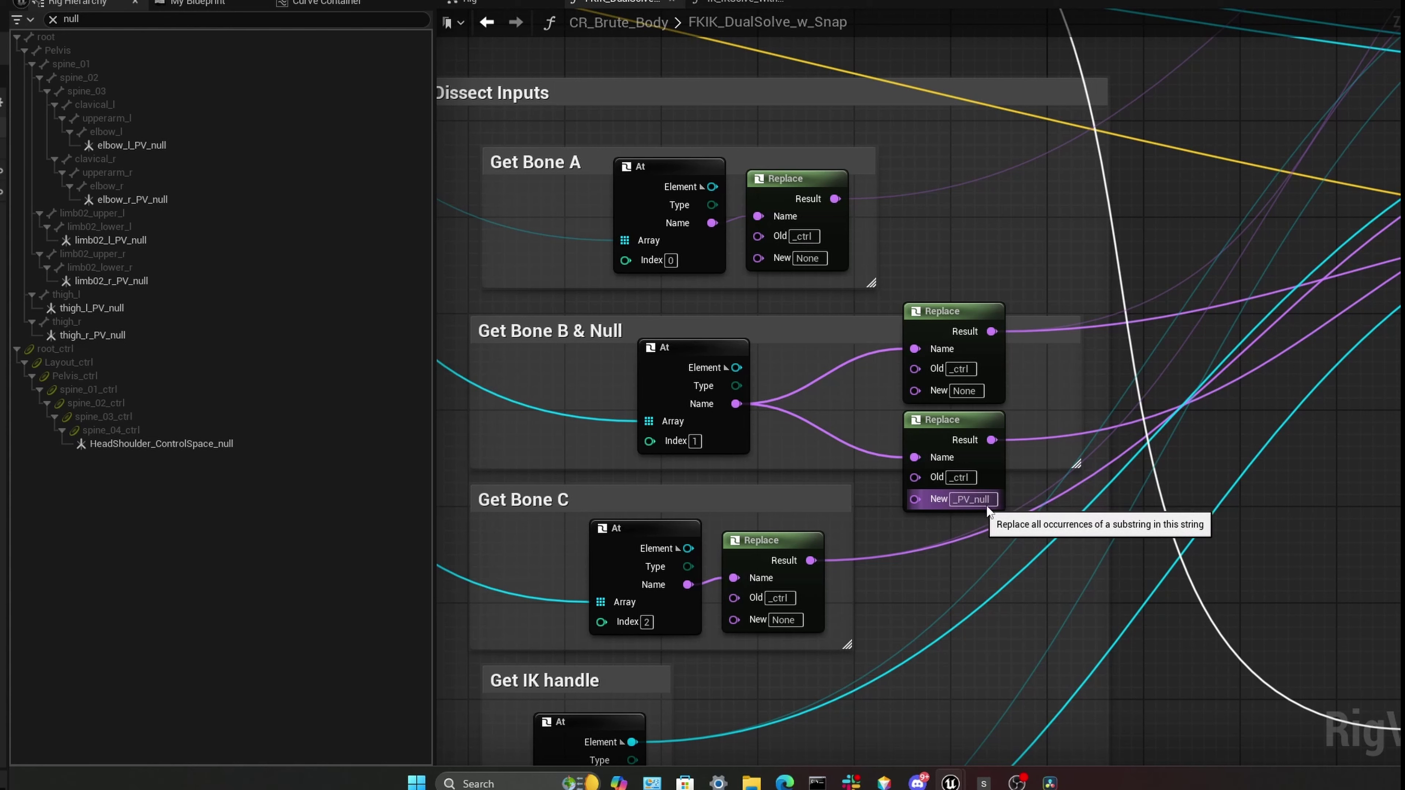
click(160, 145)
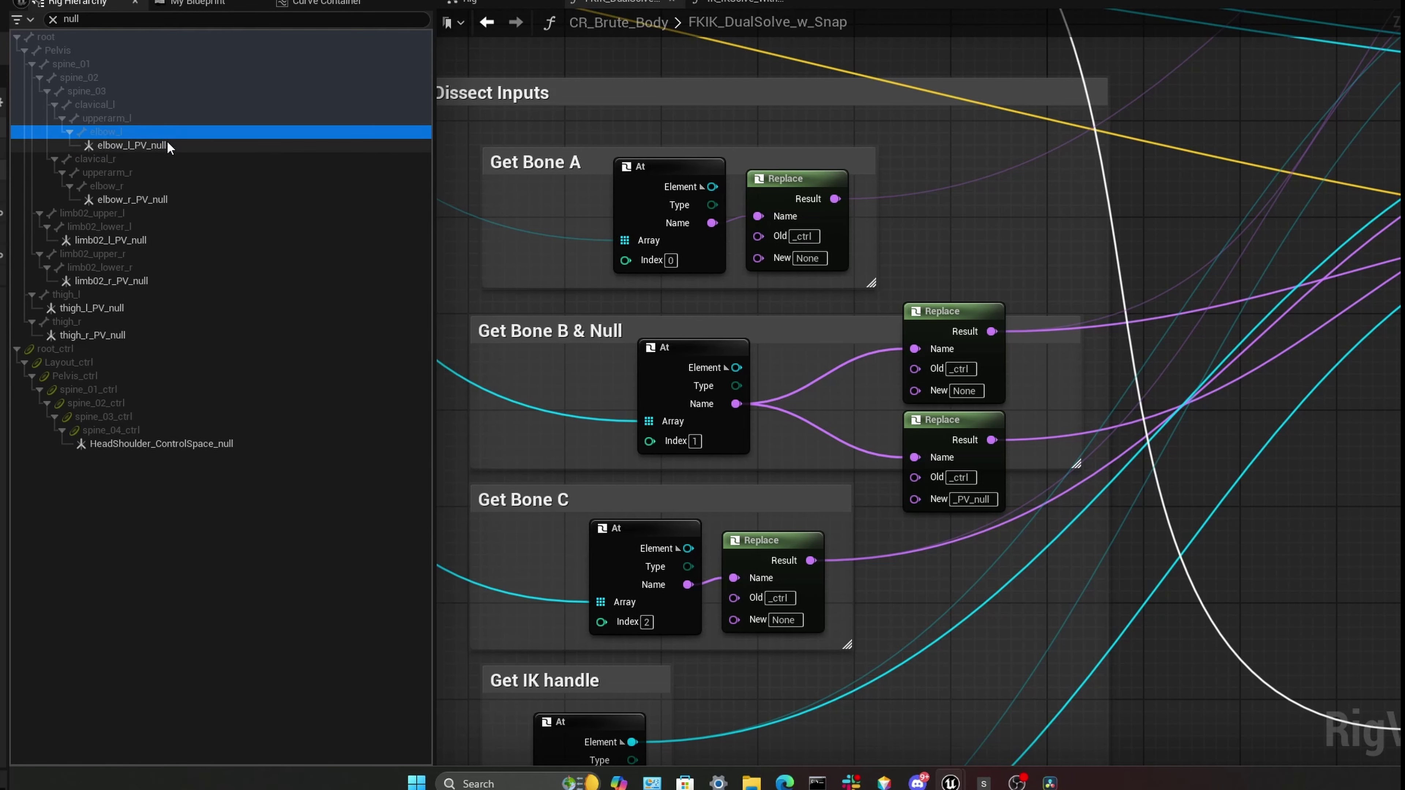
click(175, 195)
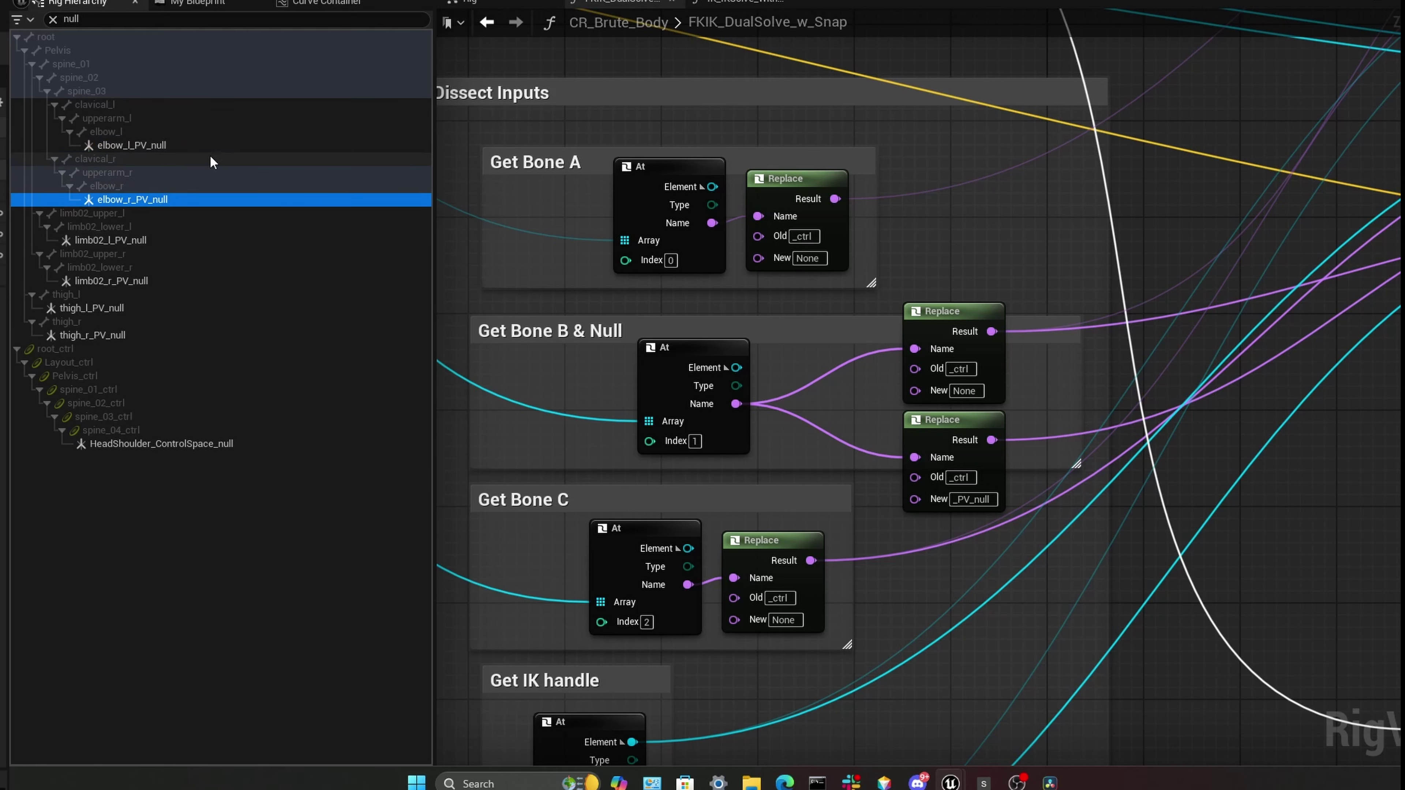
click(196, 146)
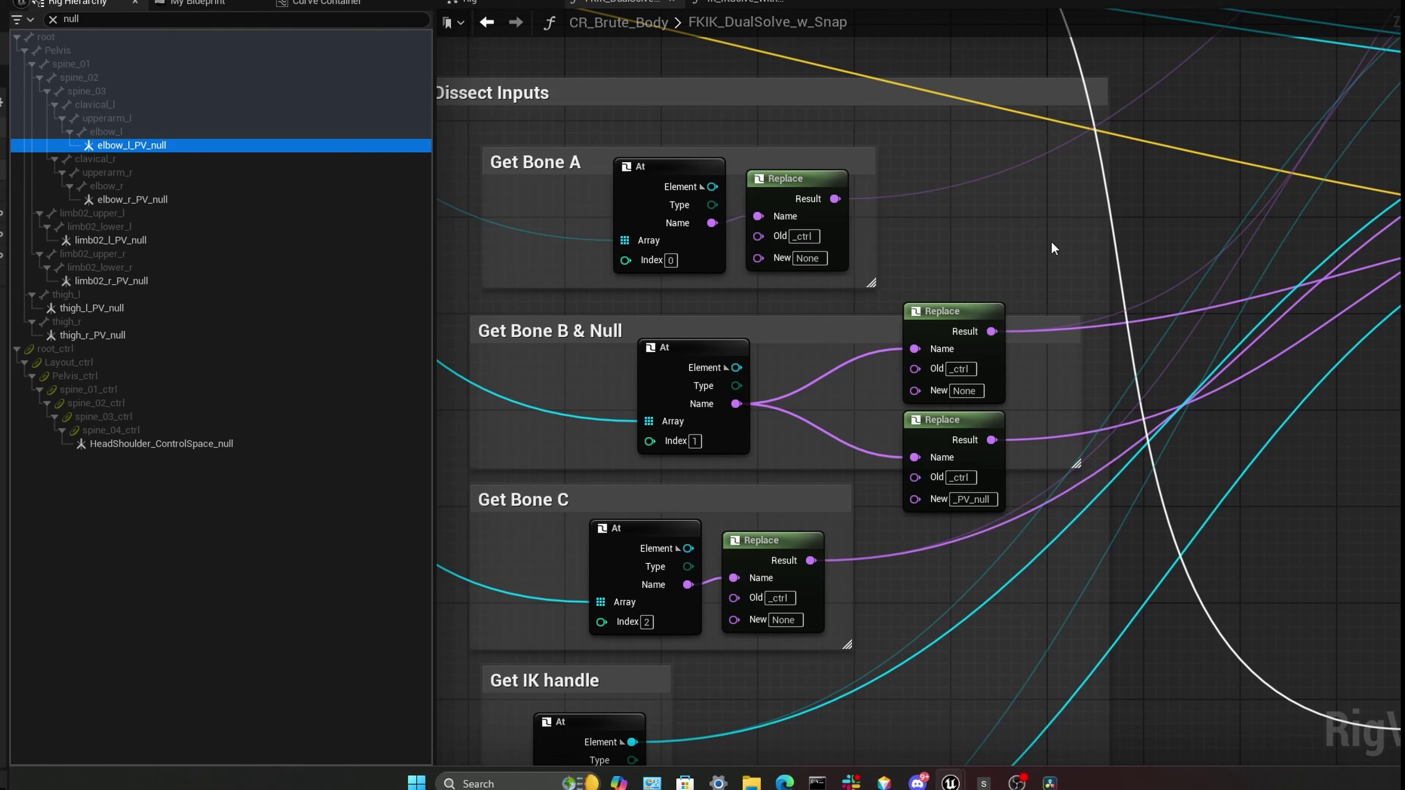
- Open the IK_IKSolve_With_FKSnap function and bring its Entry node into close view
right_drag(1097, 257, 736, 490)
click(900, 299)
right_drag(940, 426, 589, 493)
right_drag(973, 406, 877, 678)
double_click(1044, 224)
scroll(775, 458, up, 5)
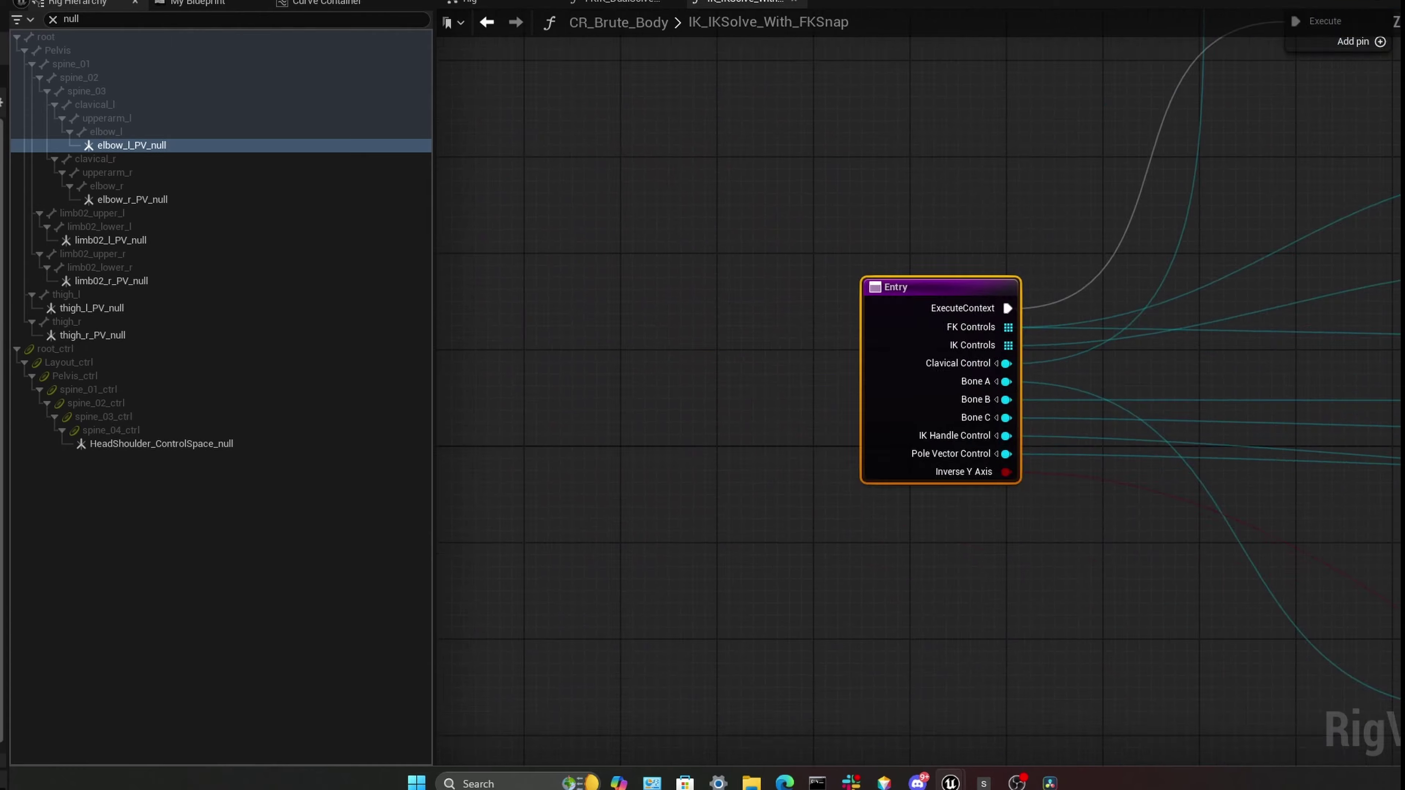
- Examine the Clavical FS section with its Receive Clavical, Execute Clavical FS if Applicable and ClavicalControl groups
right_drag(1086, 384, 568, 703)
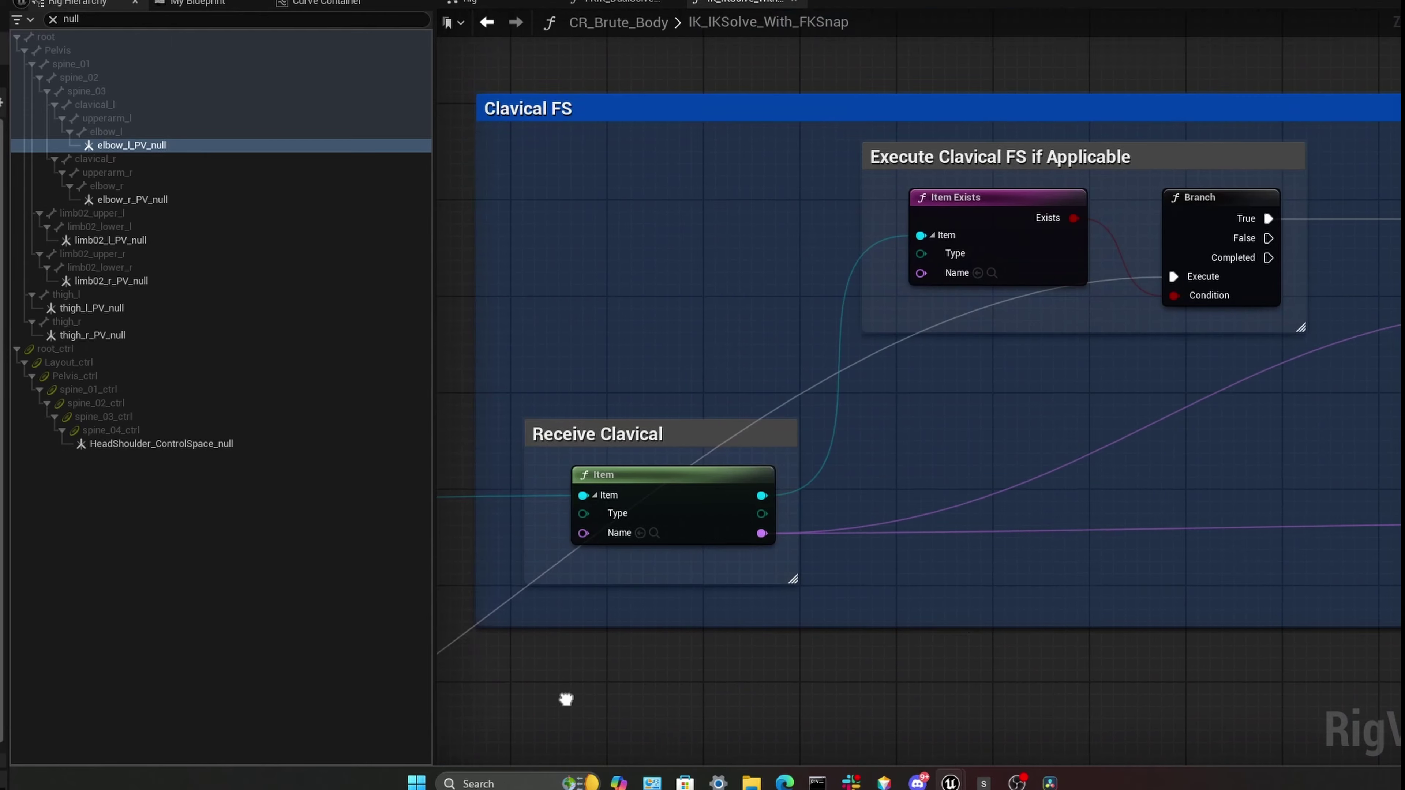
right_drag(993, 602, 853, 628)
scroll(885, 616, down, 2)
scroll(834, 539, up, 1)
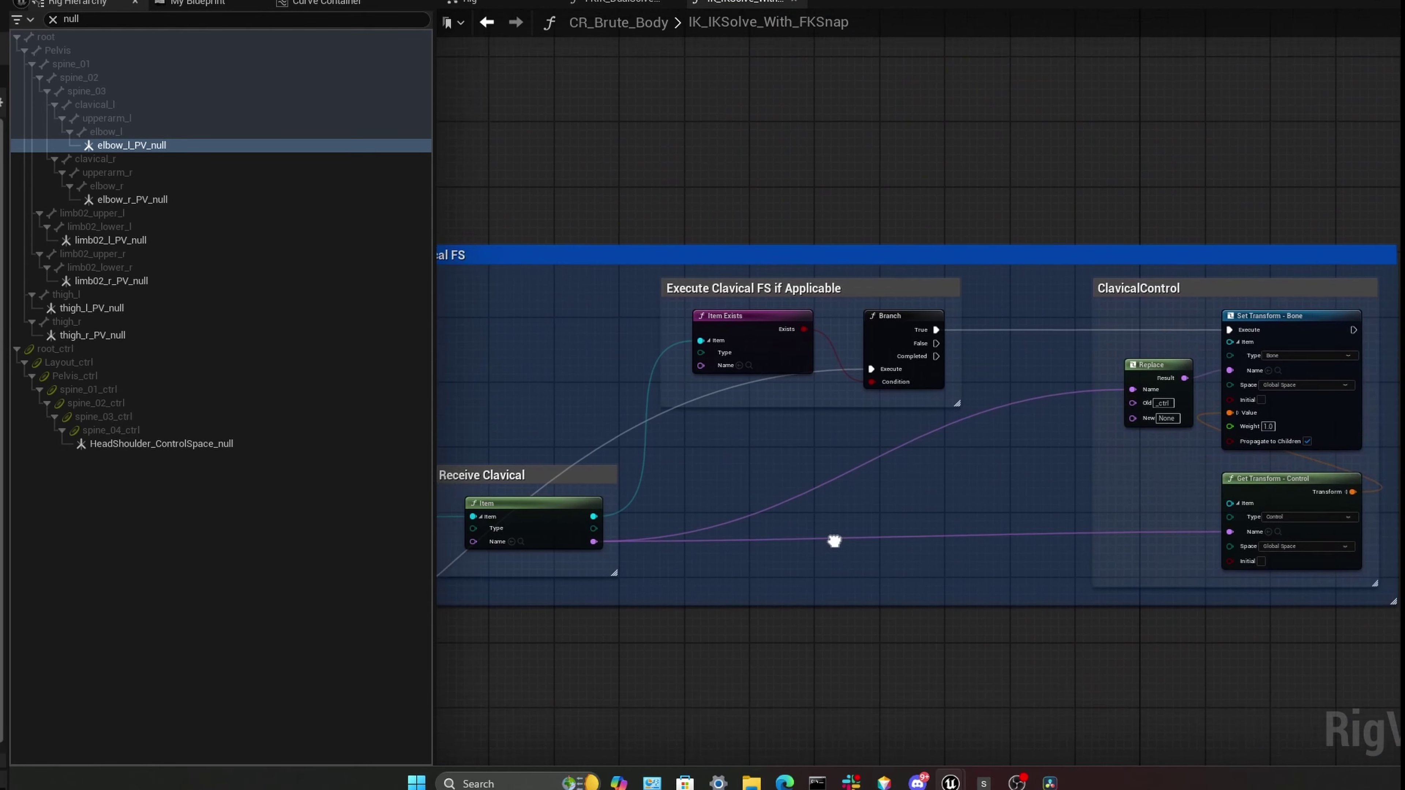
scroll(835, 540, down, 1)
right_drag(834, 540, 883, 450)
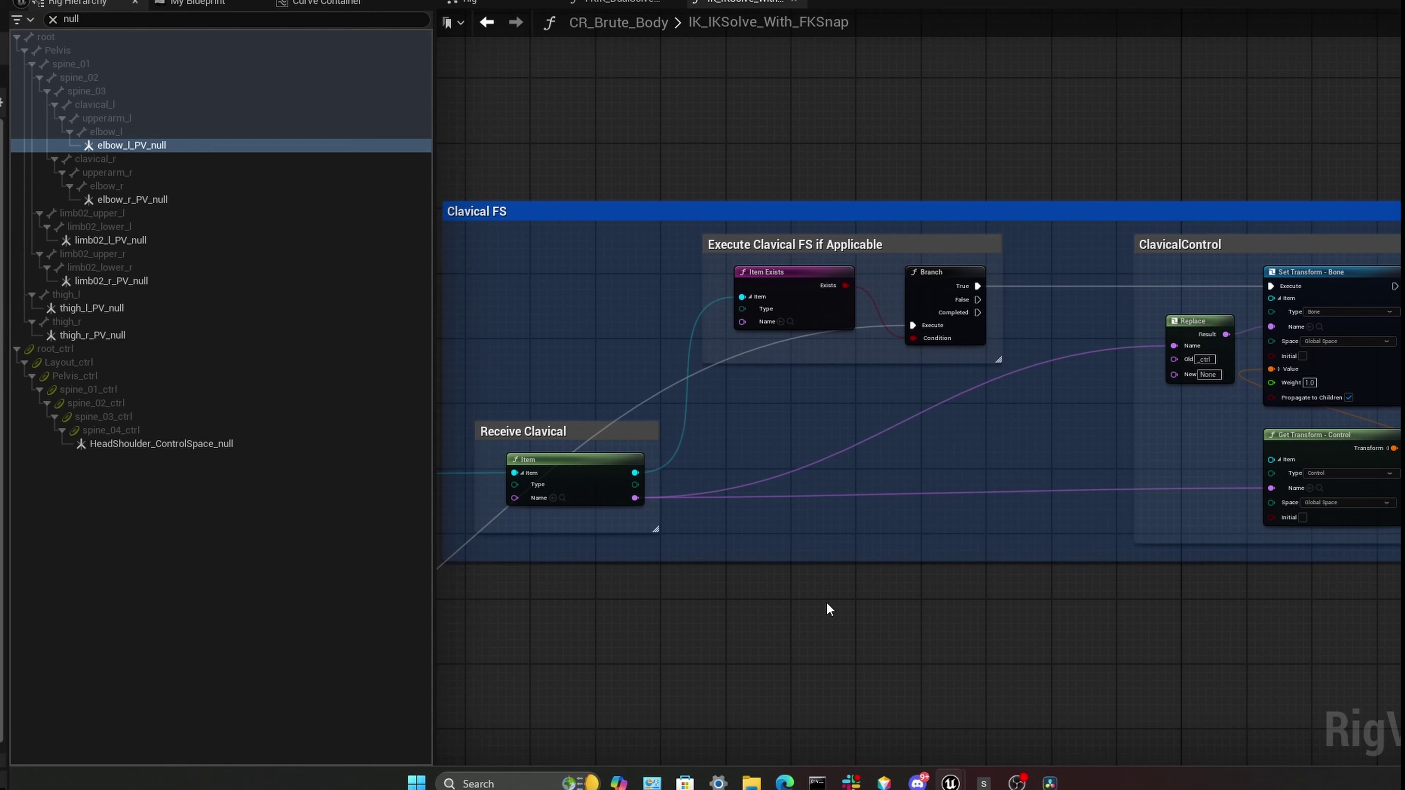
scroll(881, 543, down, 1)
scroll(758, 583, up, 1)
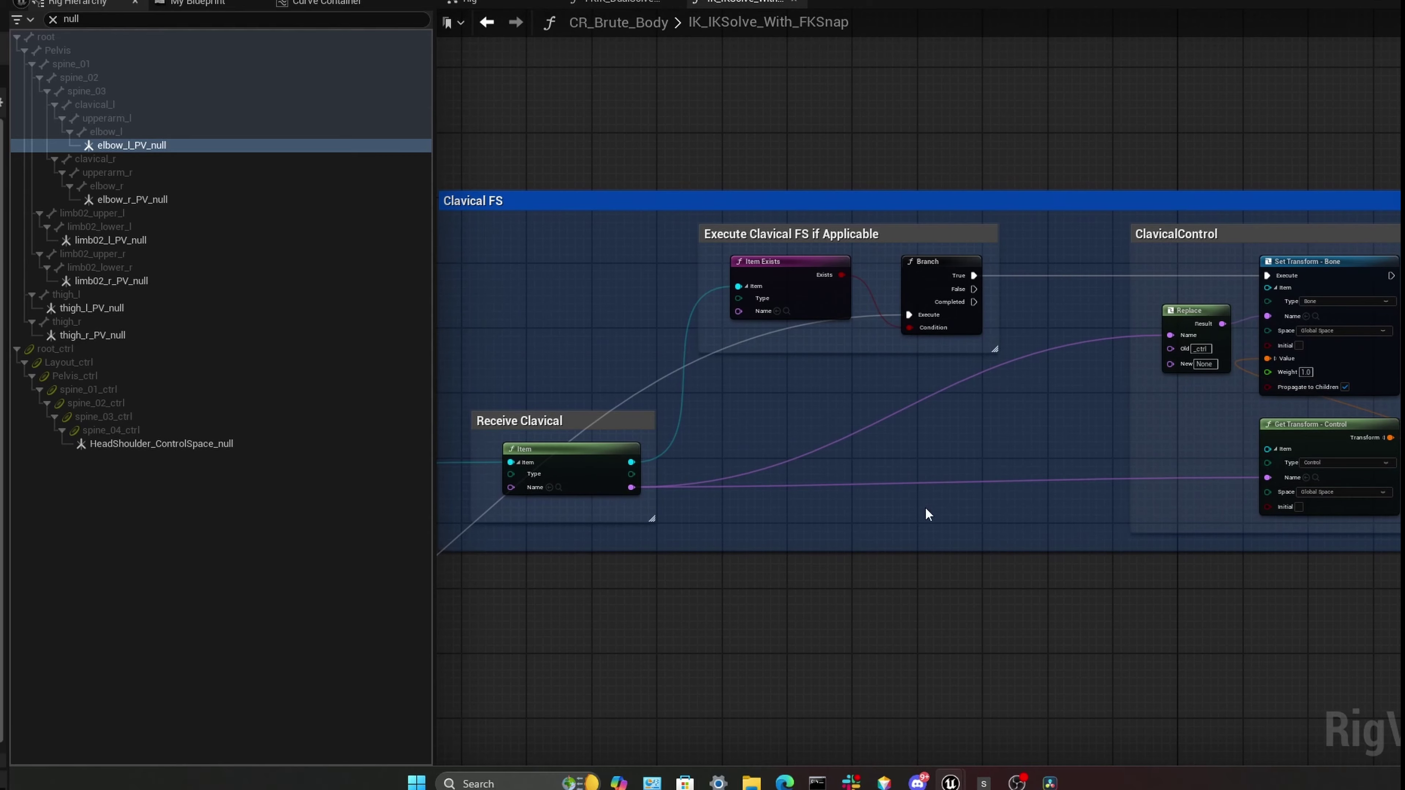
- Examine how the Entry and Sequence nodes feed the two HideControls nodes in the Hide Controls Not In USe group
right_drag(814, 572, 1026, 70)
right_drag(922, 380, 1193, 505)
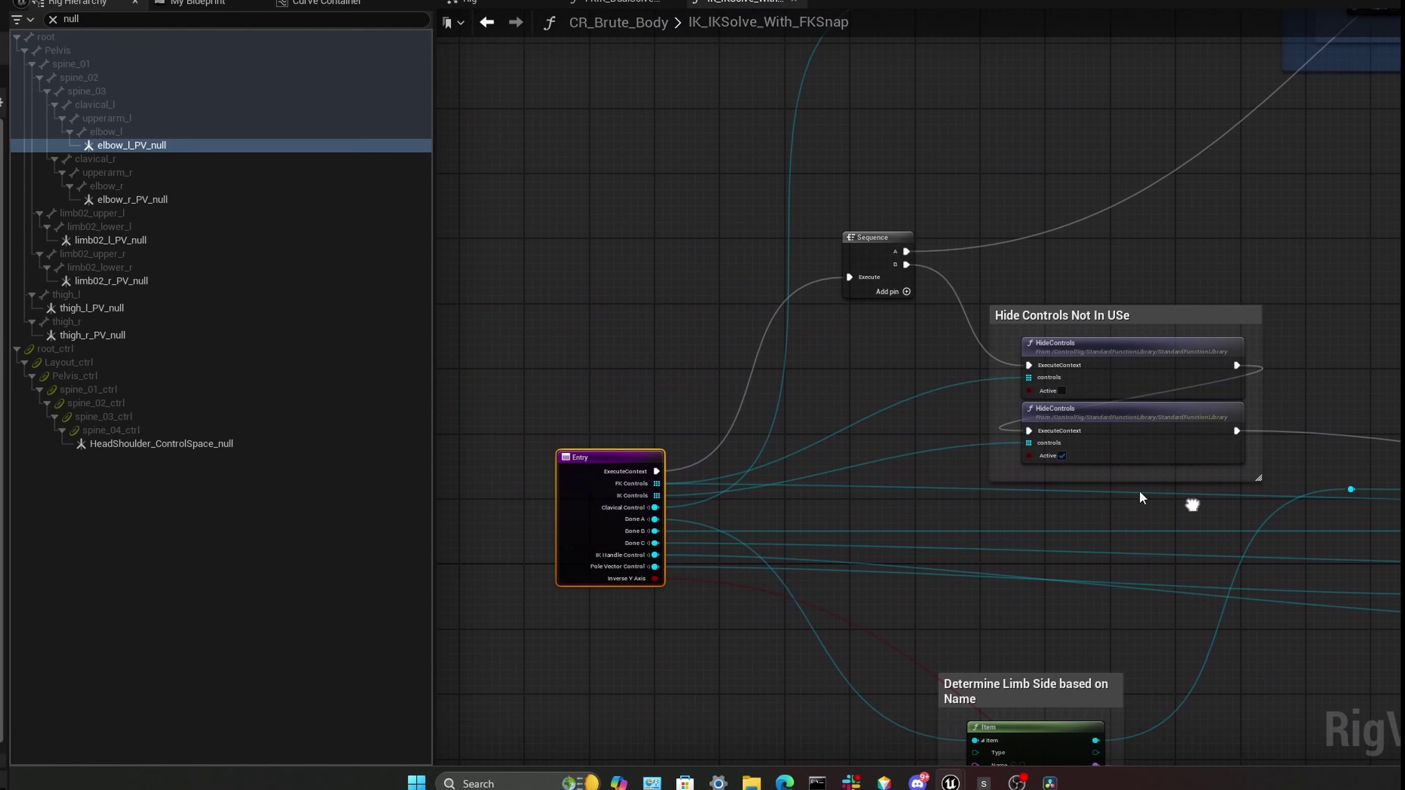
right_click(1275, 218)
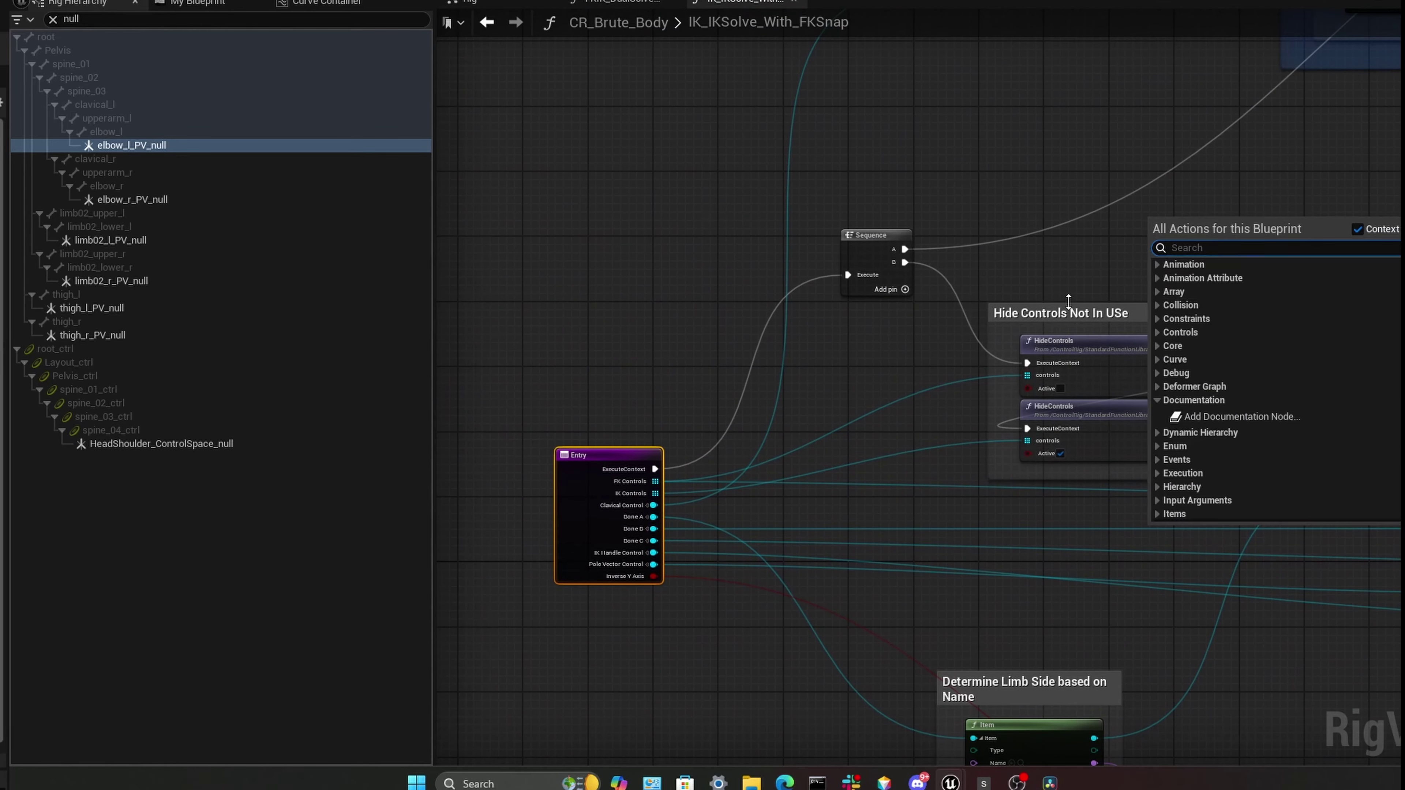
key(Escape)
scroll(1163, 285, up, 2)
right_drag(467, 595, 736, 402)
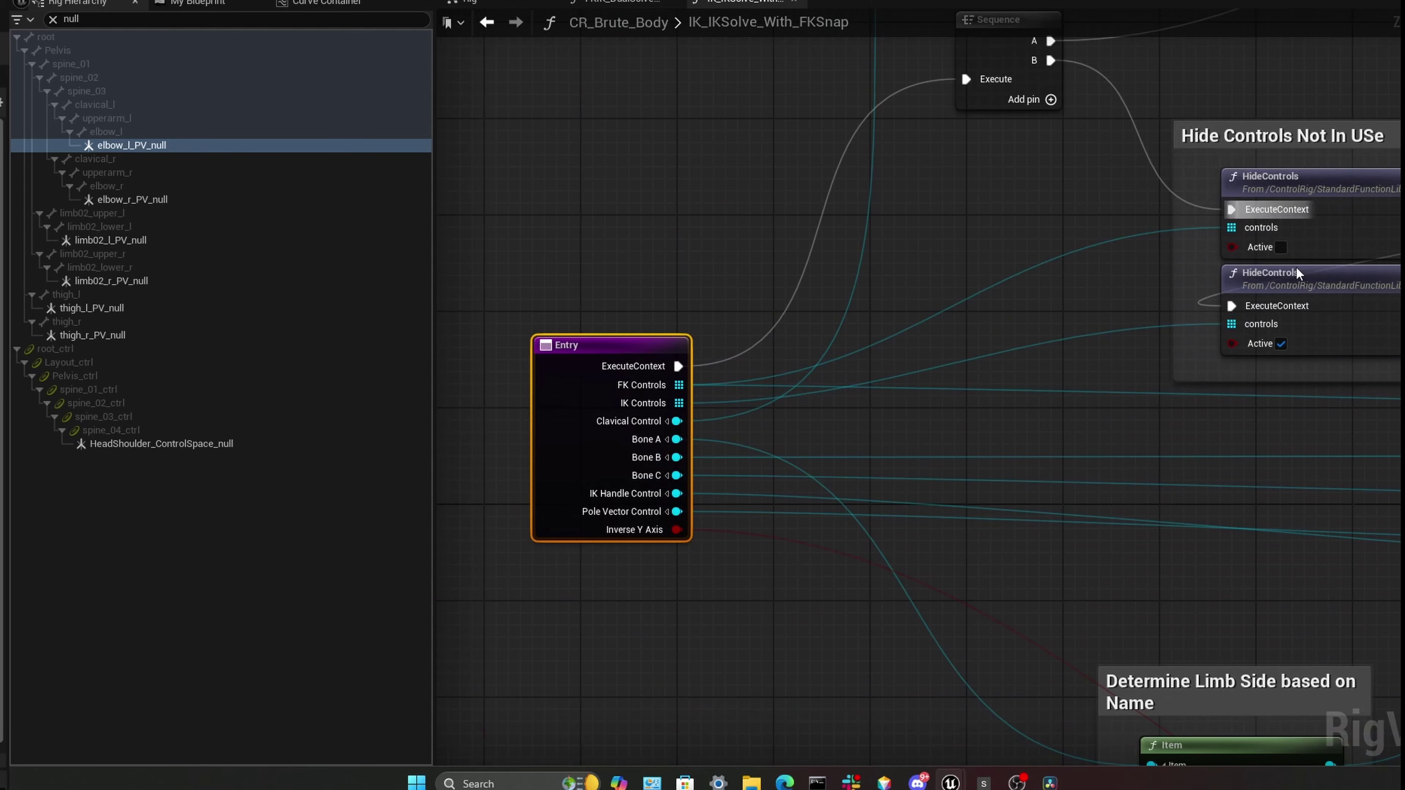
right_drag(1297, 266, 1054, 313)
right_drag(1184, 315, 1183, 136)
- Examine the Determine Limb Side based on Name group and the right-side X and Y axis groups it drives
right_drag(1166, 439, 1196, 211)
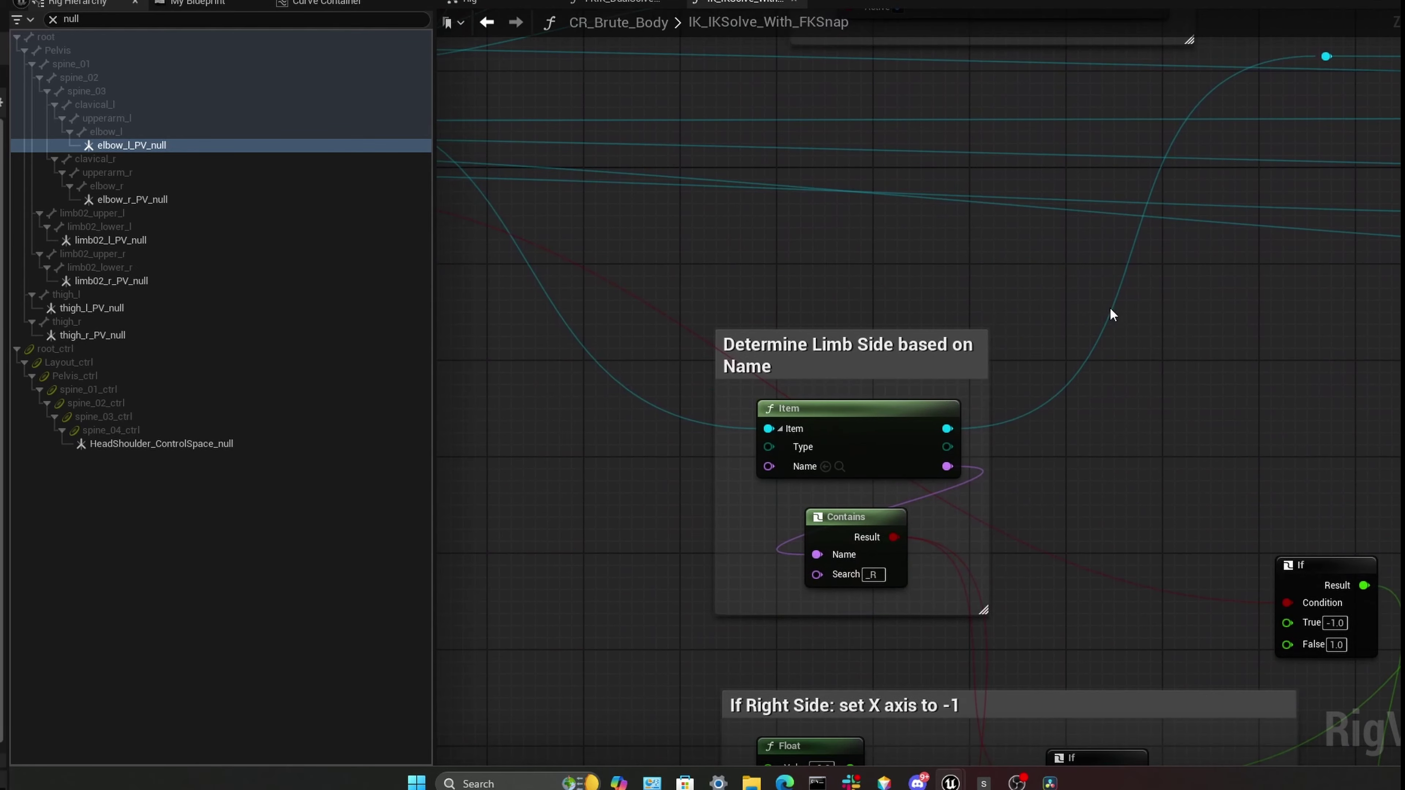
right_drag(1154, 367, 1257, 193)
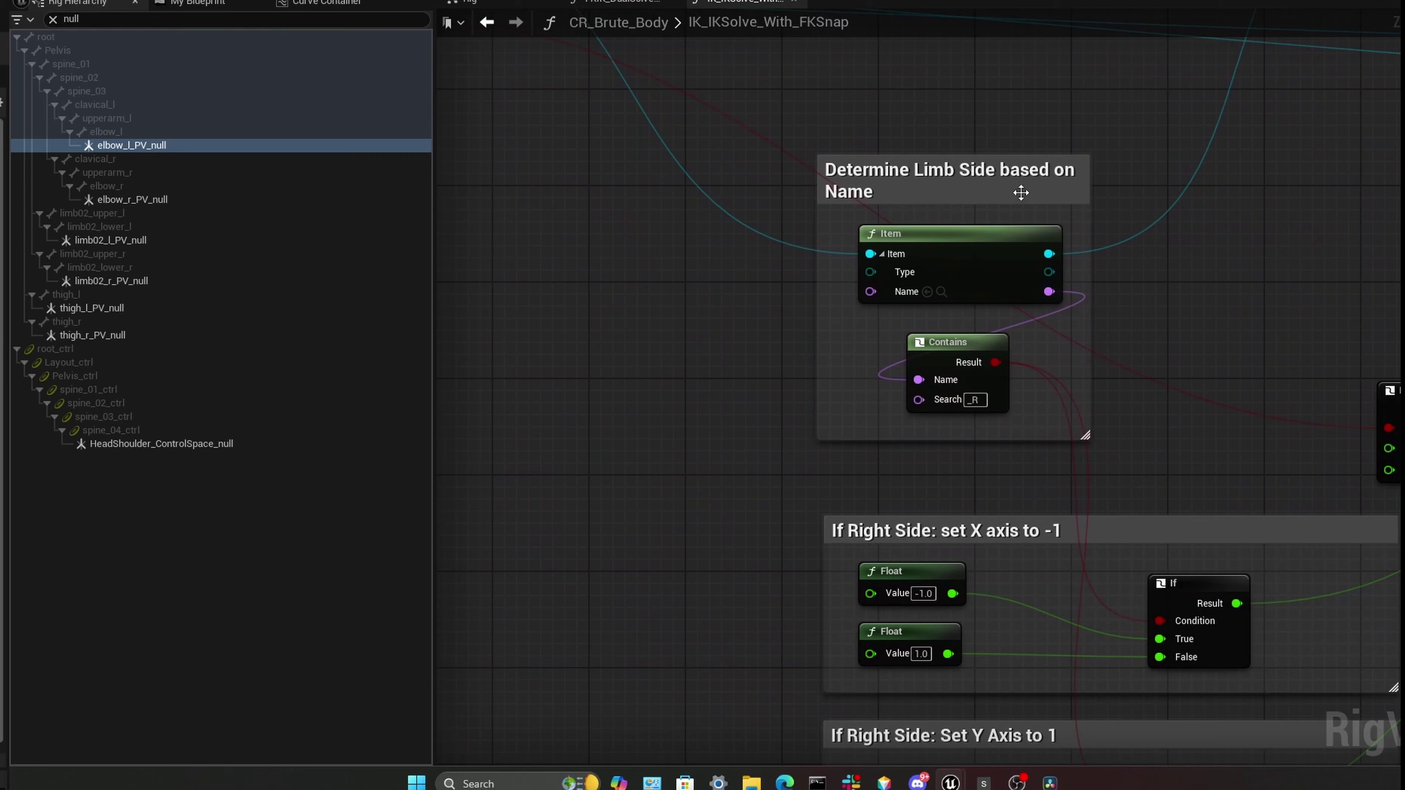
right_drag(1021, 192, 865, 88)
right_drag(975, 172, 890, 107)
scroll(968, 215, down, 1)
right_drag(969, 214, 959, 232)
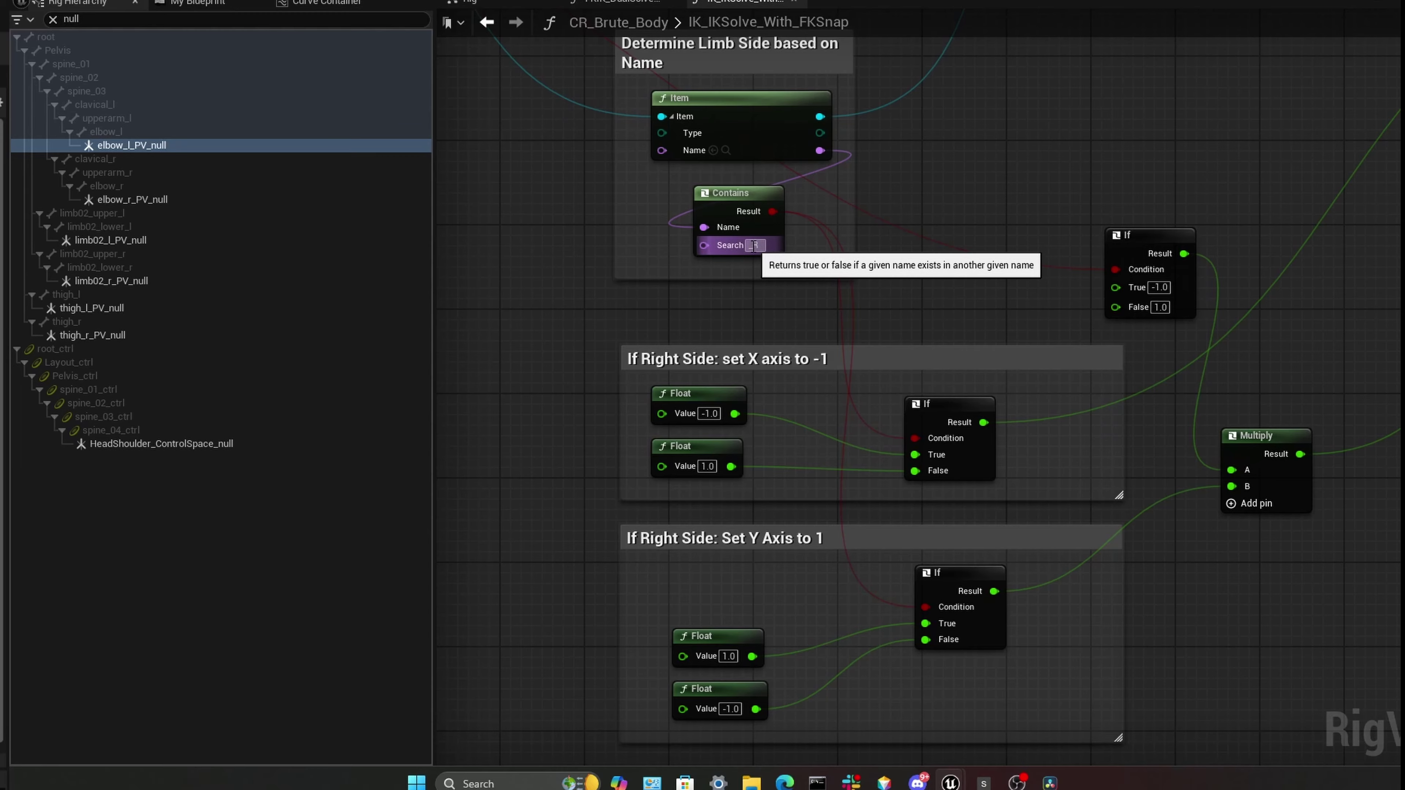
right_drag(821, 426, 827, 372)
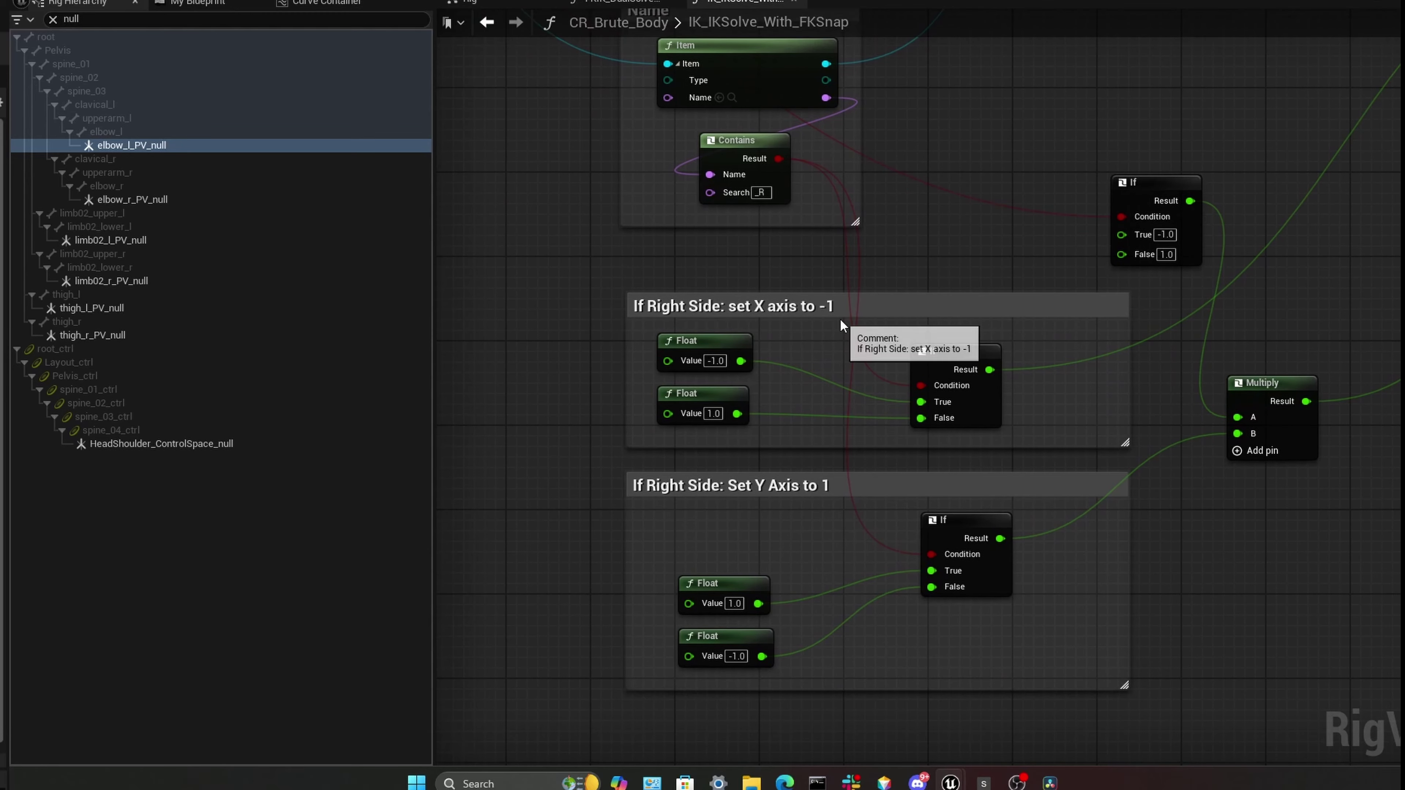
- Inspect the If node driven by Inverse Y Axis and view the Brute's limbs up close in the preview viewport
right_drag(1092, 456, 980, 528)
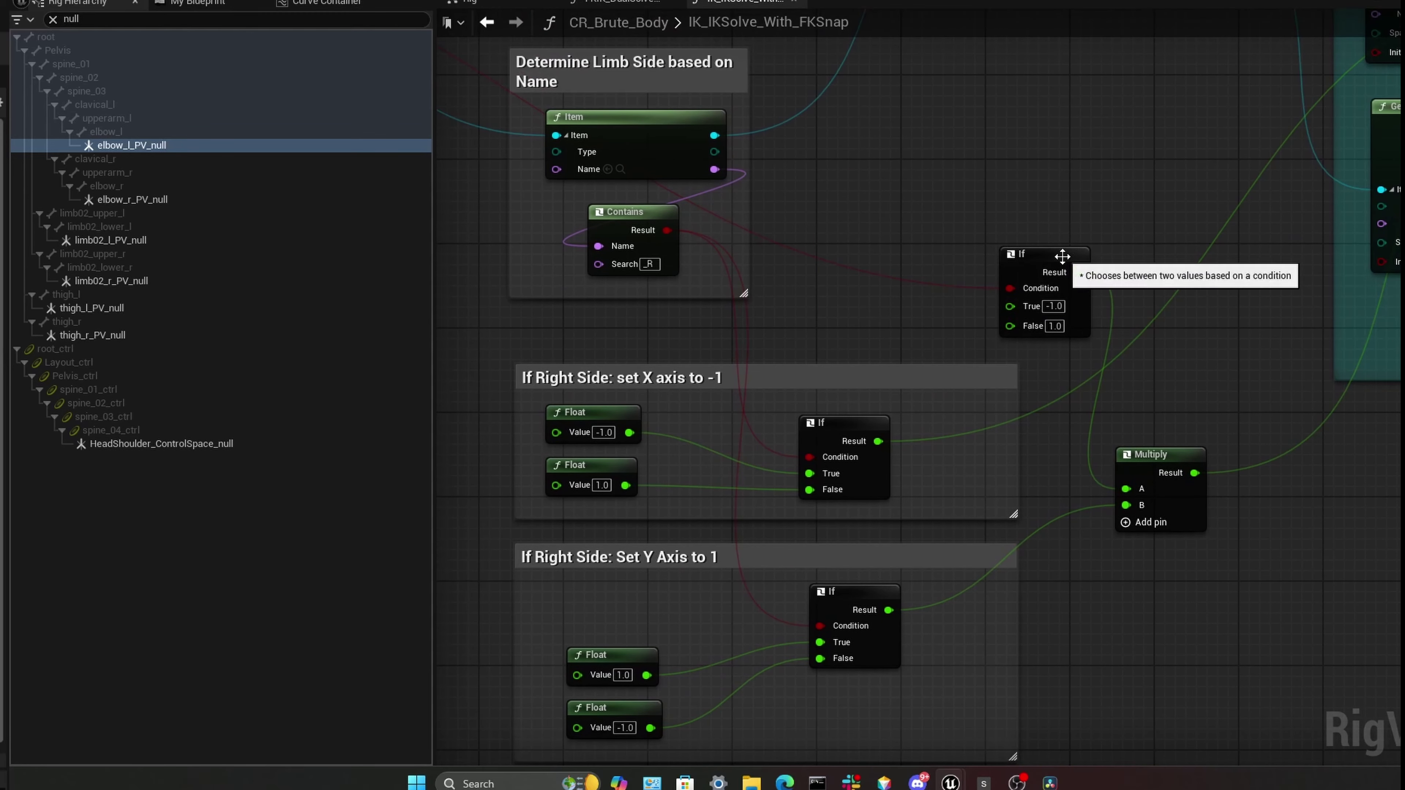
click(1055, 335)
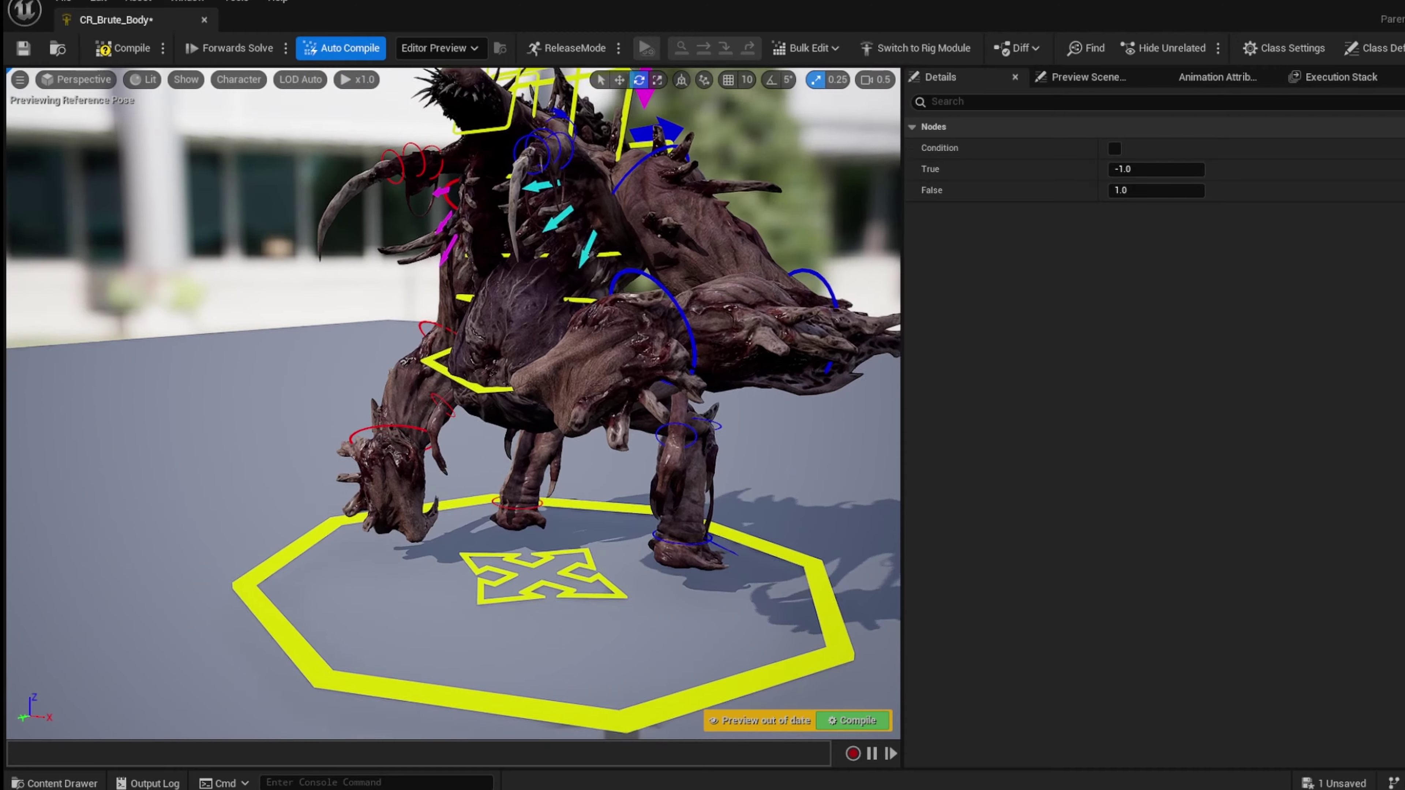
scroll(454, 404, up, 5)
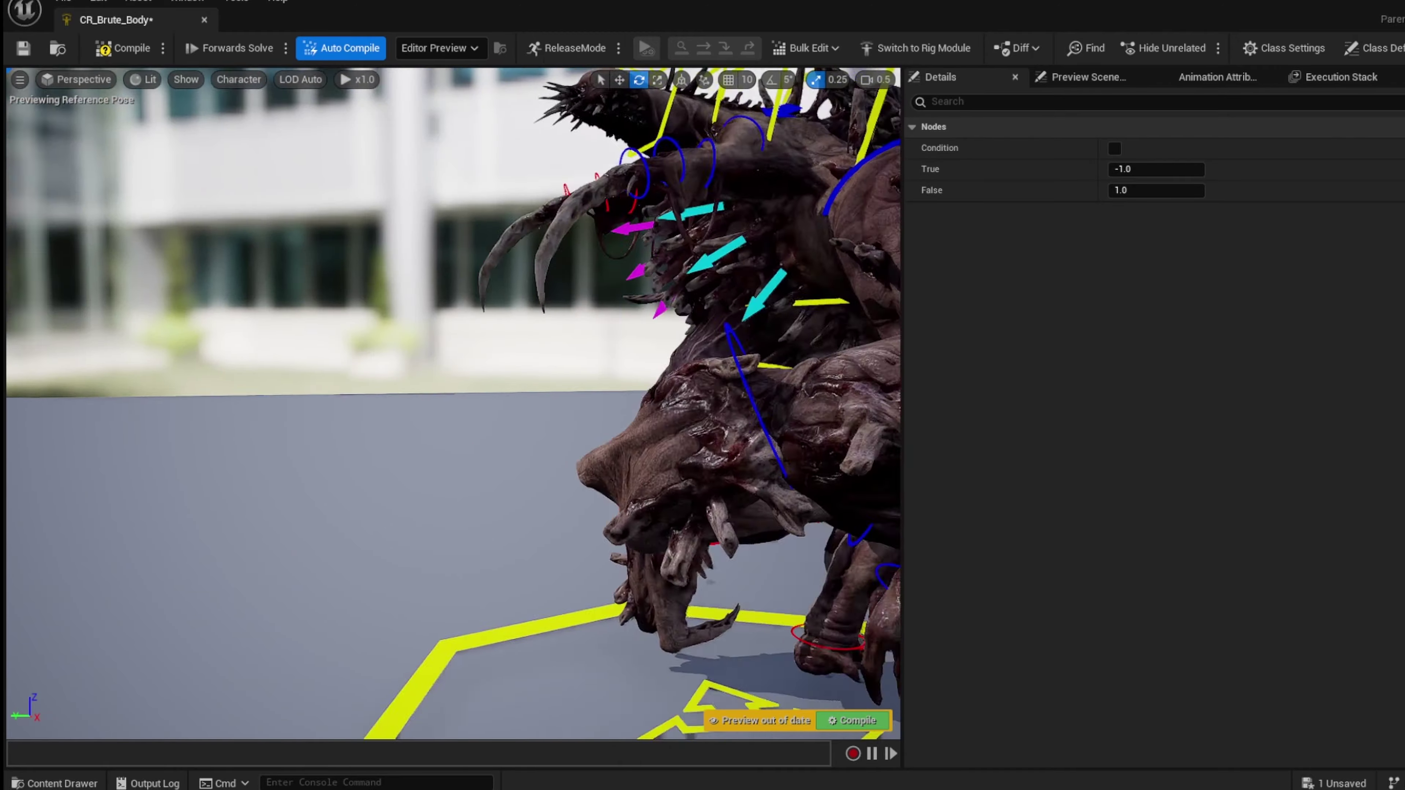
right_drag(459, 330, 360, 366)
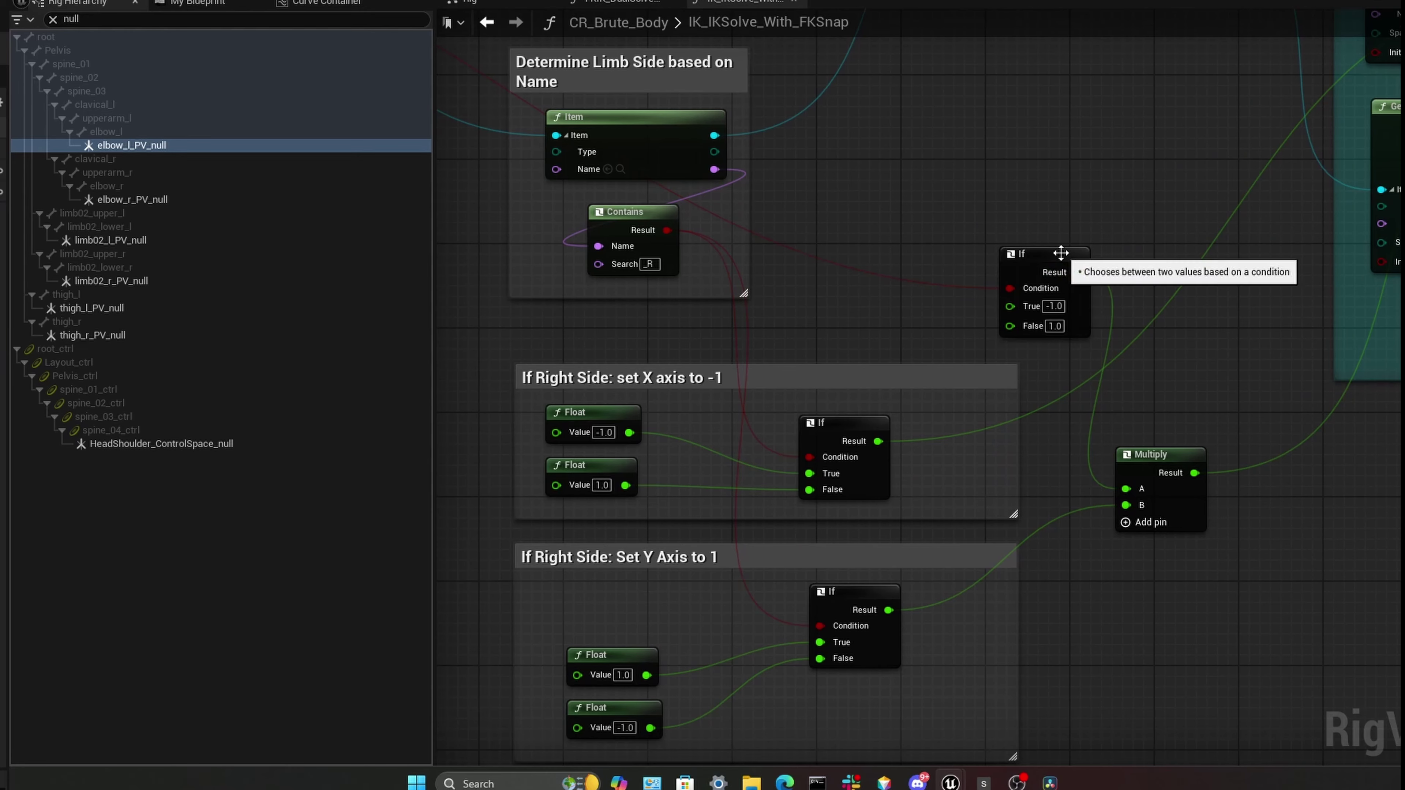
- Move the If node driven by Inverse Y Axis slightly closer to the Determine Limb Side based on Name group
drag(1063, 260, 993, 268)
right_drag(948, 410, 996, 330)
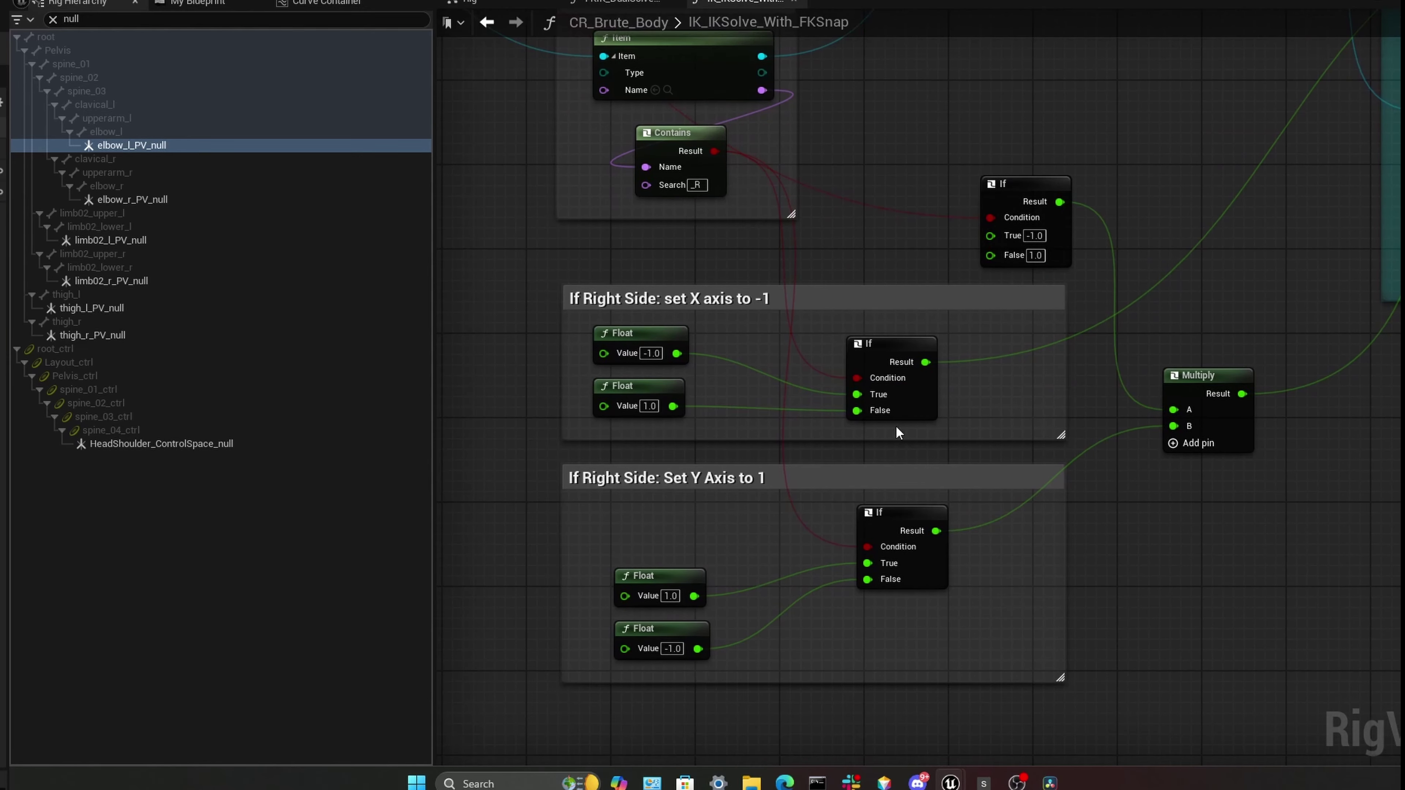
- Examine the IK FS group's Basic IK node and select each of its two Get Transform - Control nodes for inspection
right_drag(1158, 239, 611, 439)
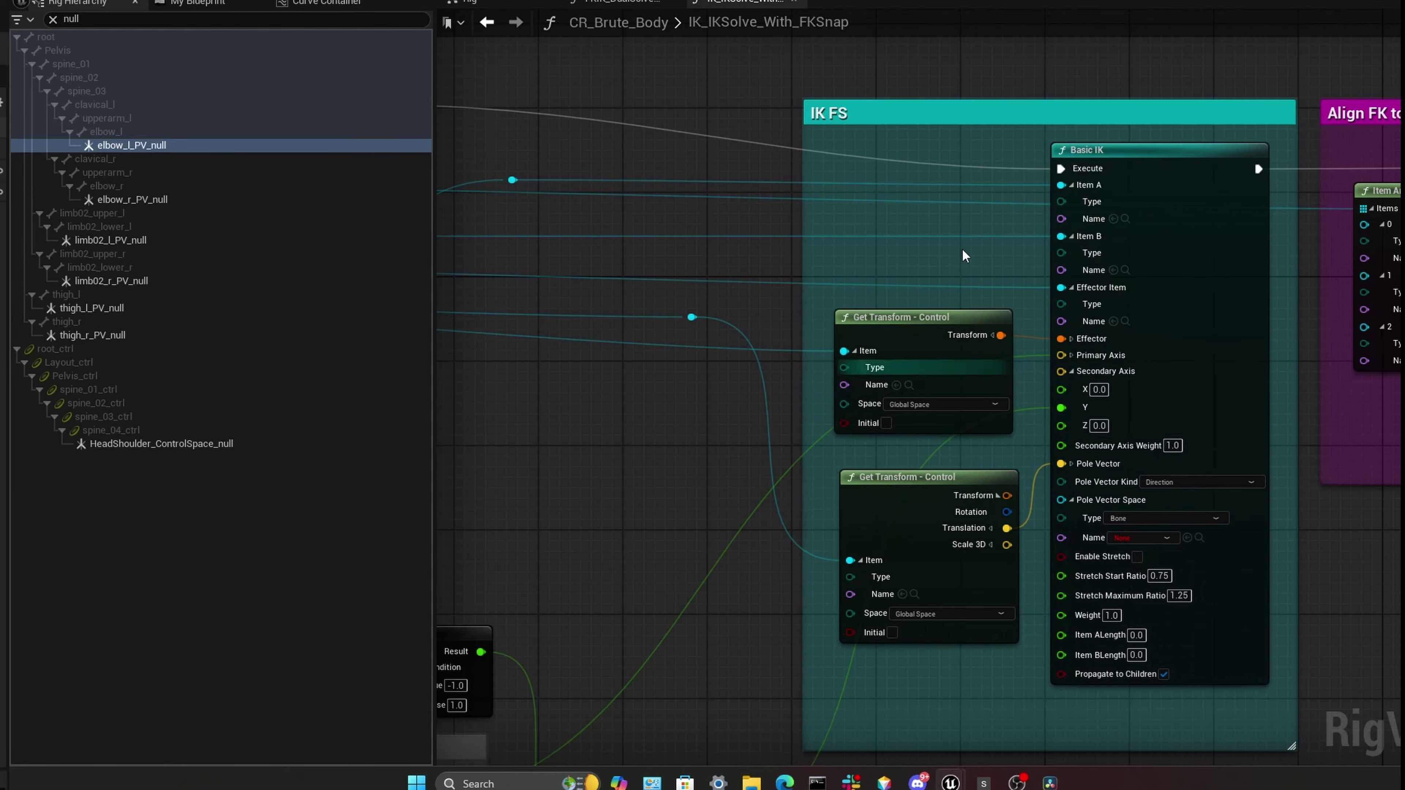
mouse_move(968, 222)
right_down()
mouse_move(1013, 176)
mouse_move(958, 239)
right_up()
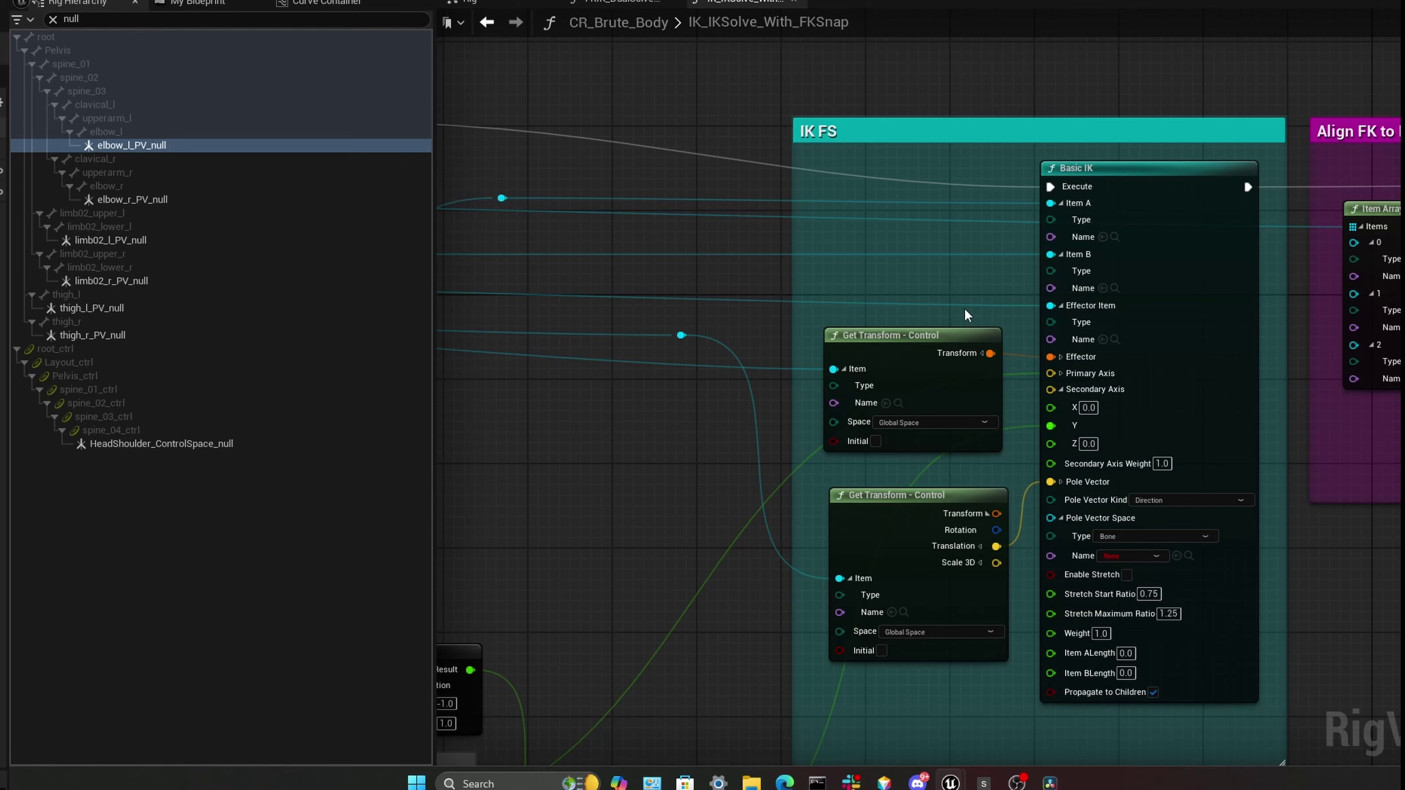
right_drag(973, 296, 1067, 179)
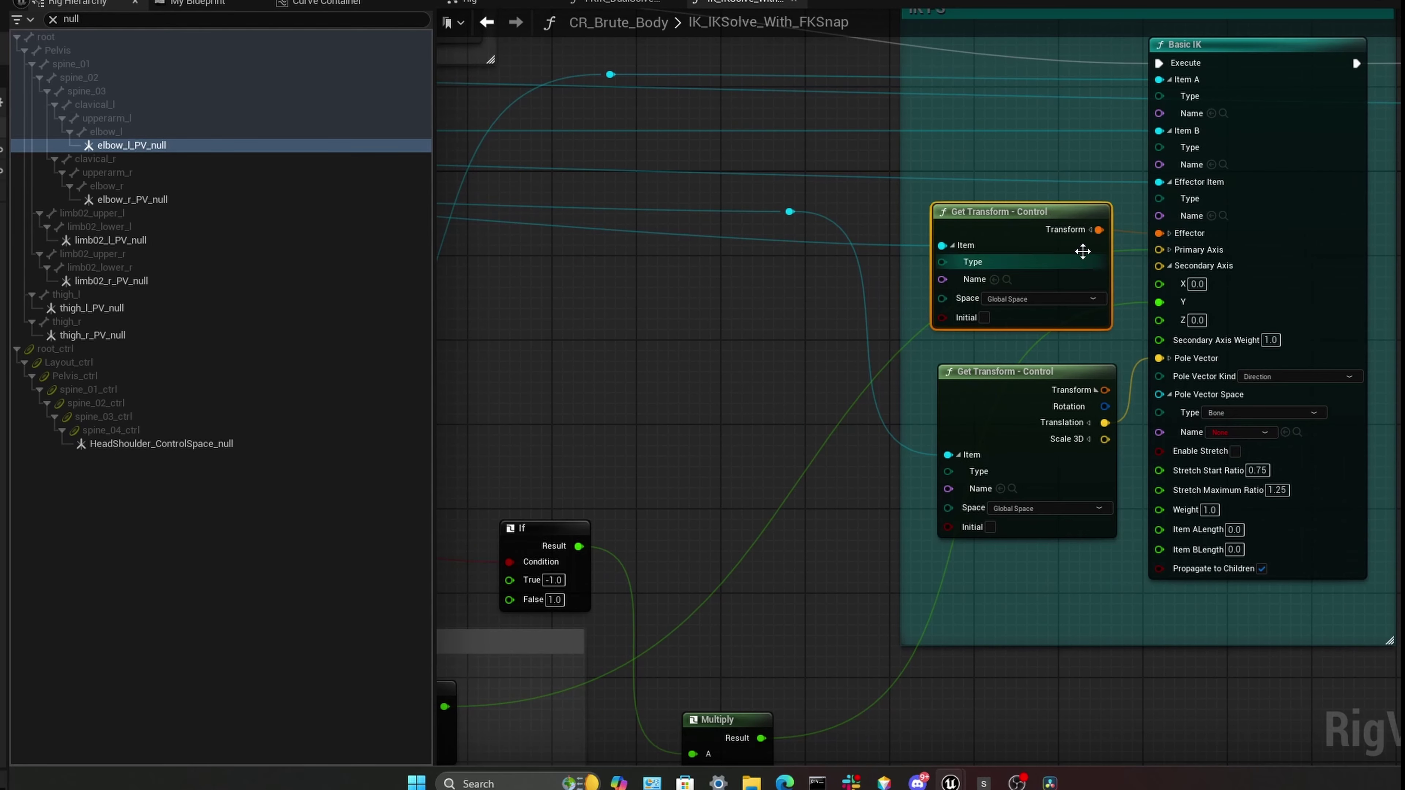
click(1078, 206)
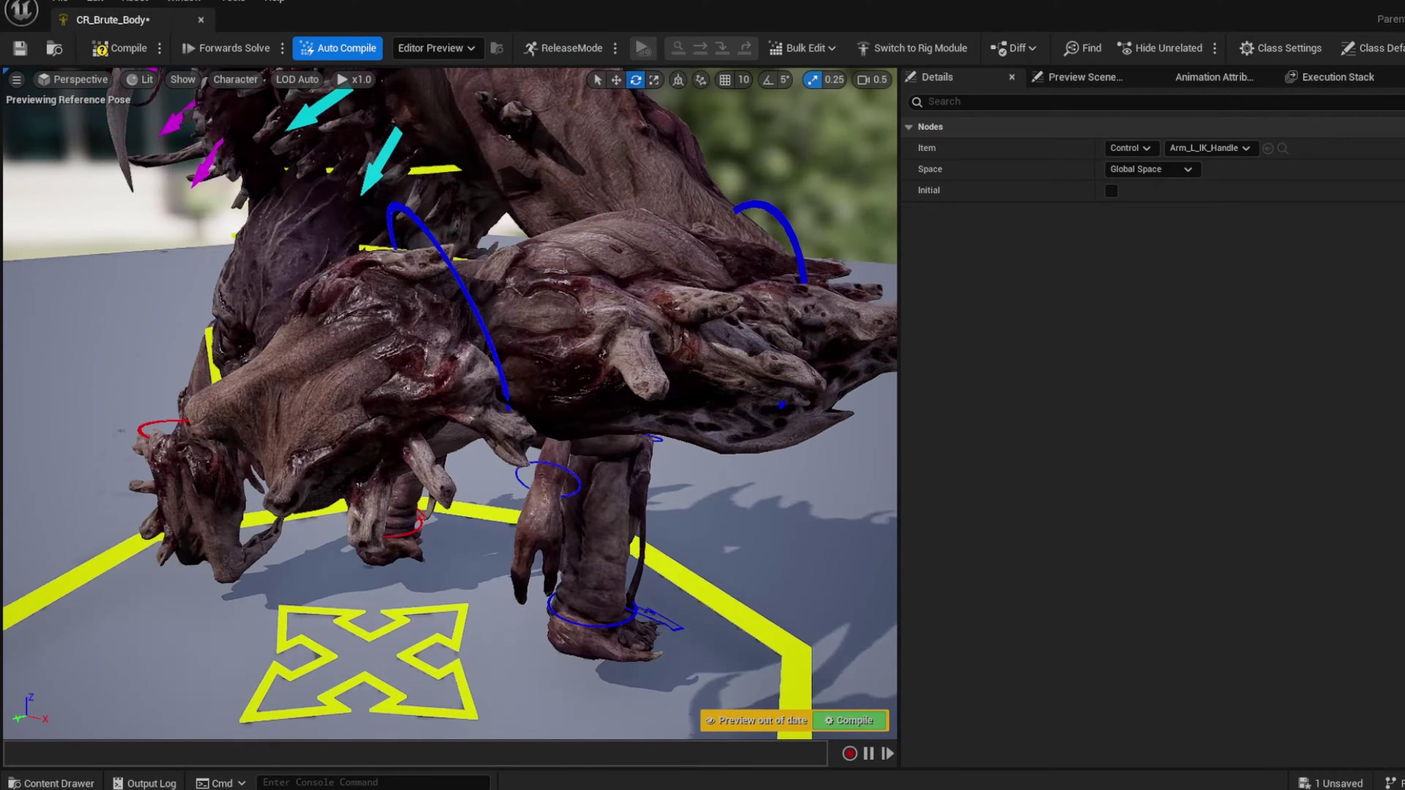
right_drag(282, 422, 282, 424)
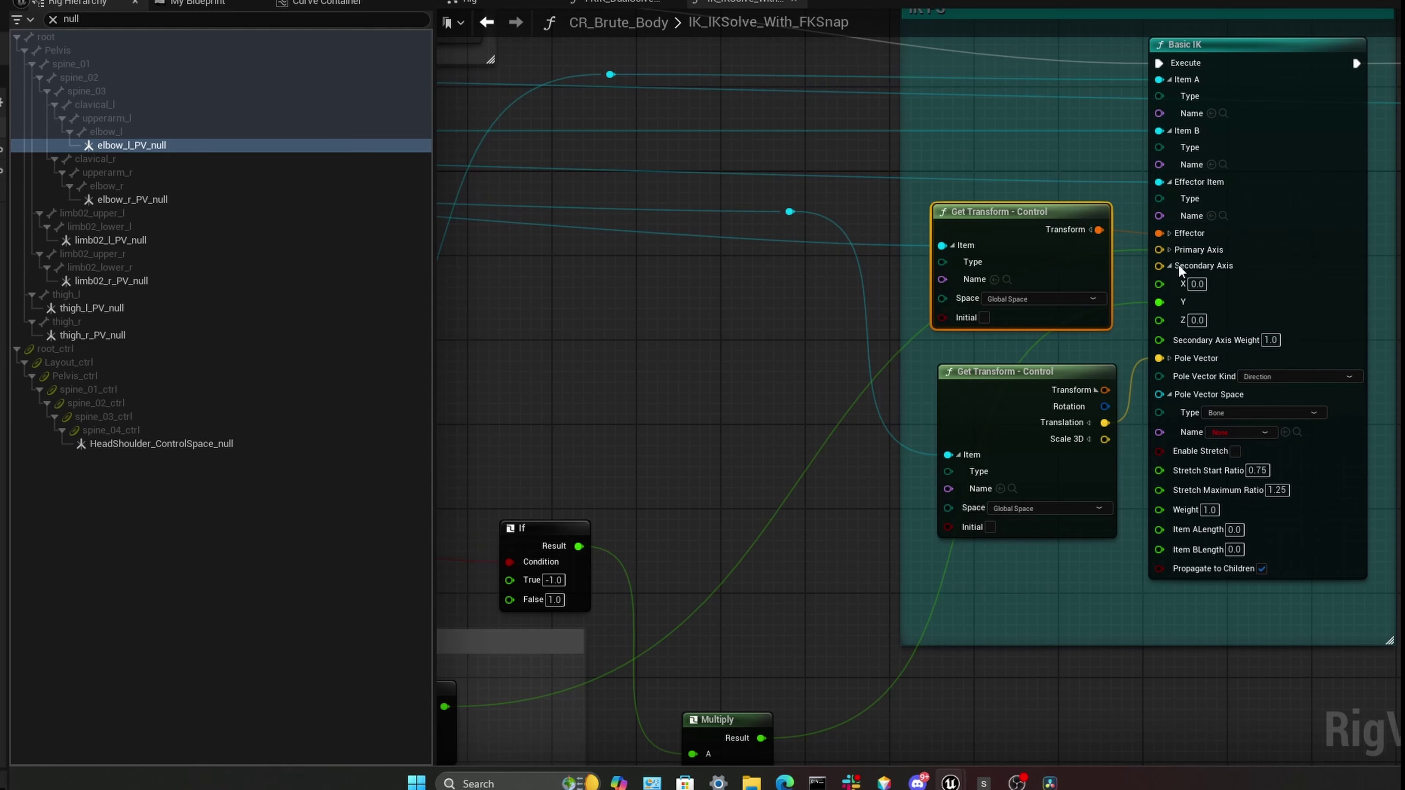
right_drag(1061, 308, 999, 346)
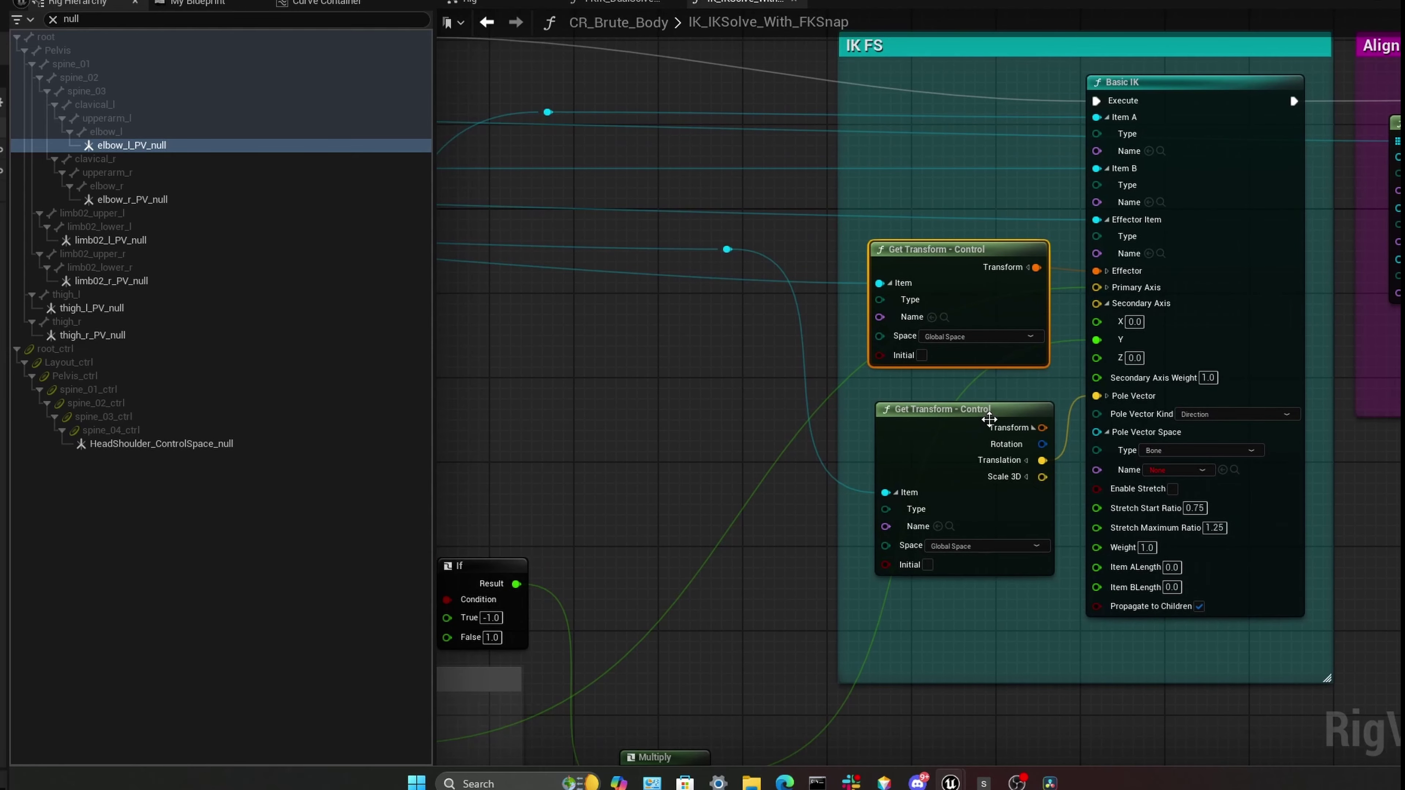
click(989, 420)
right_drag(1026, 637, 1035, 602)
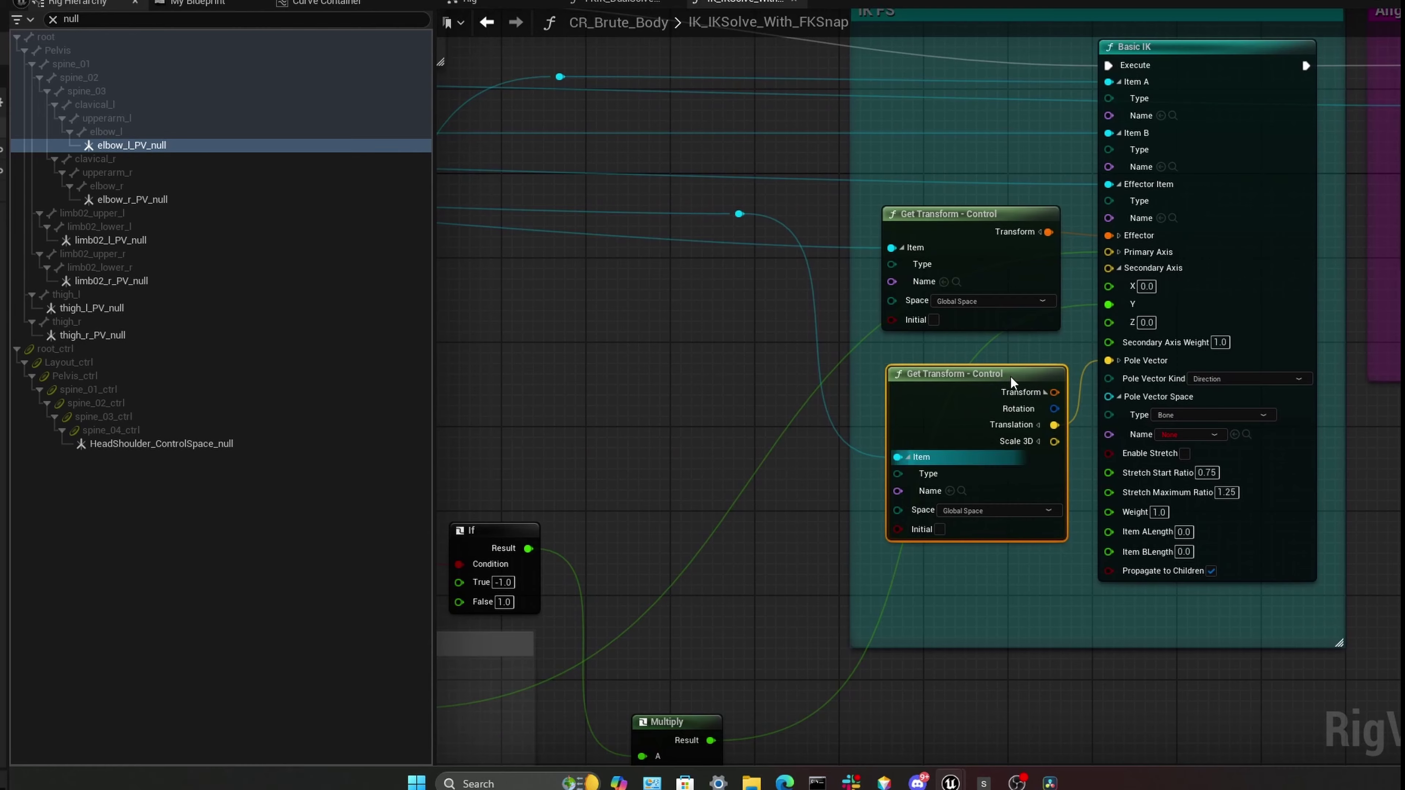
- Trace the Entry node's IK Handle Control and Pole Vector Control connections to the Get Transform - Control nodes feeding Basic IK
right_drag(521, 391, 1392, 489)
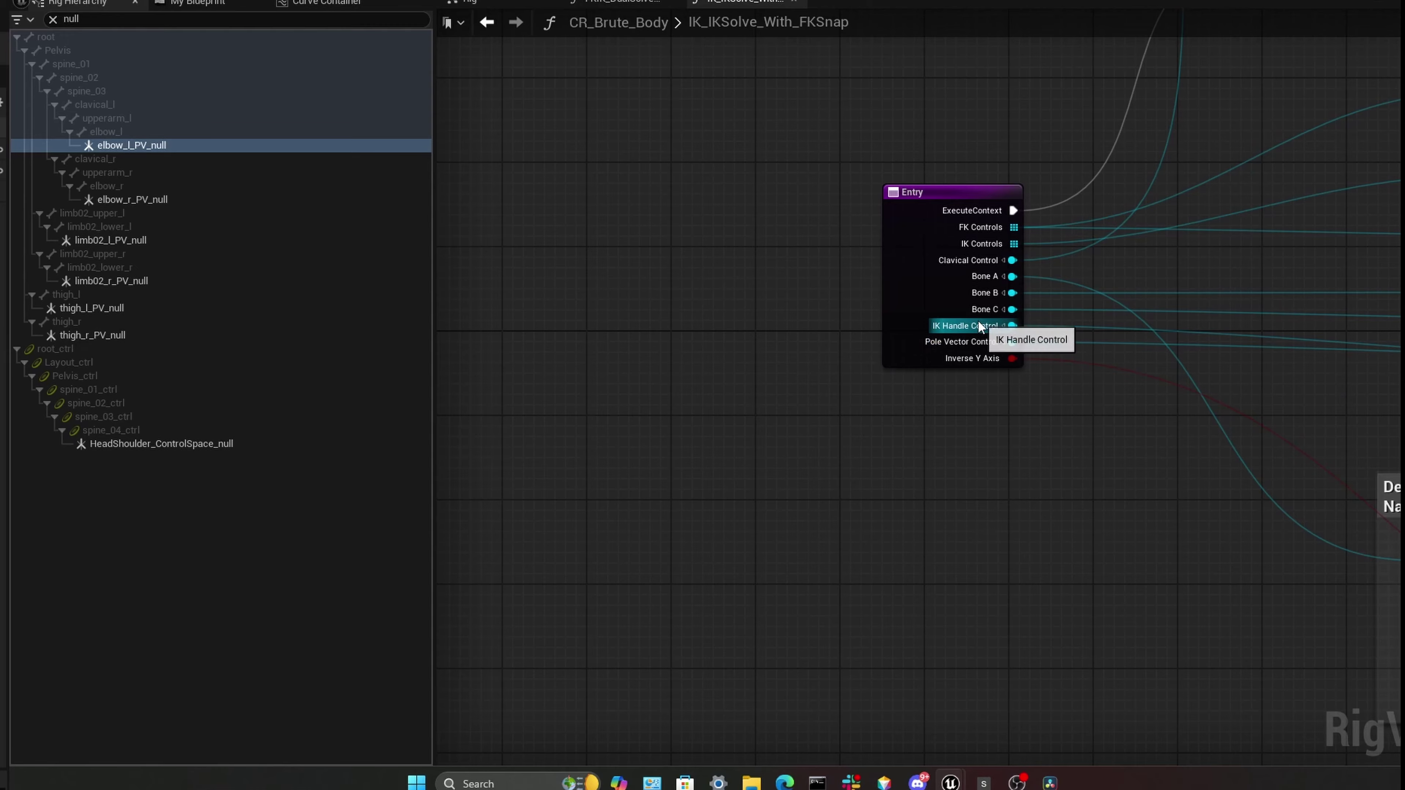
right_drag(977, 328, 615, 380)
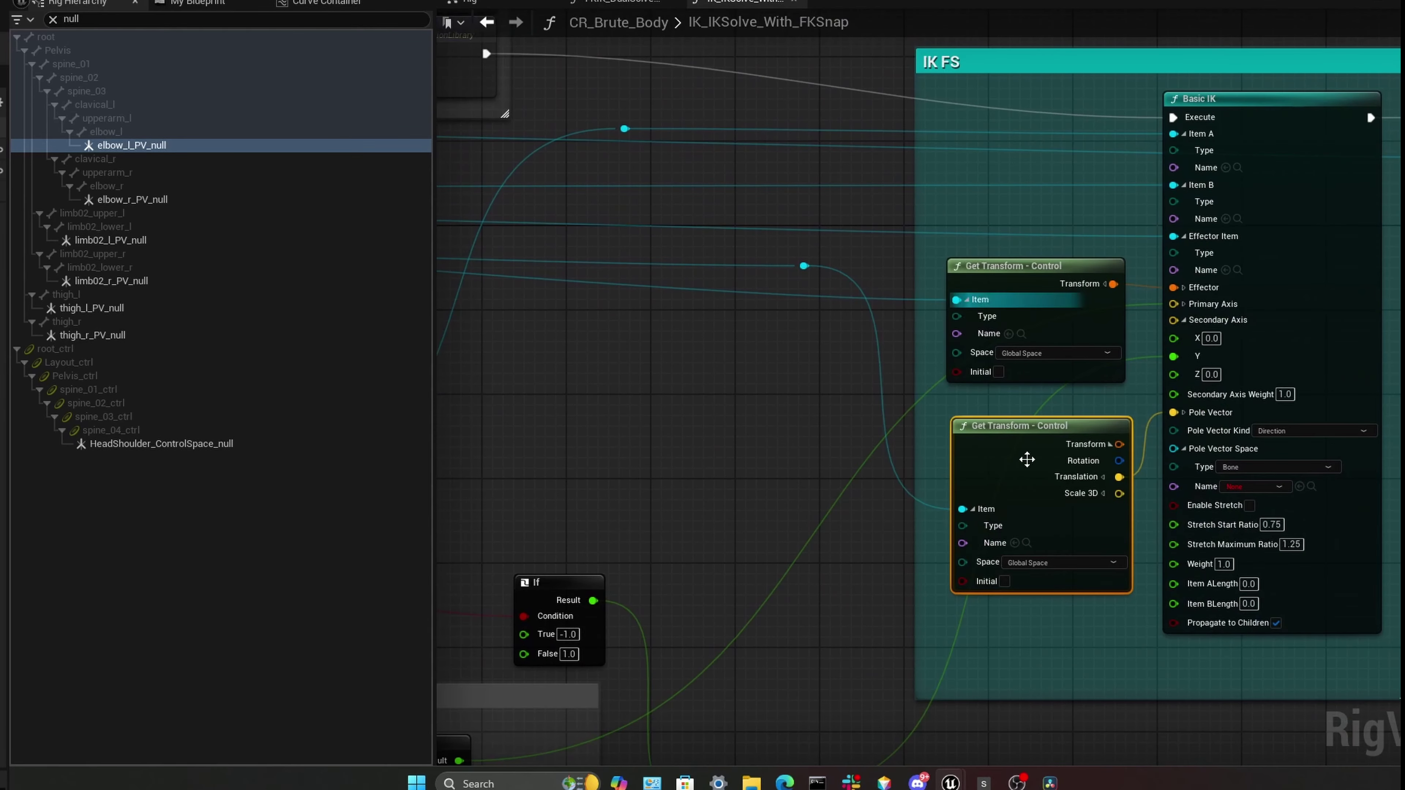
right_drag(1140, 377, 928, 424)
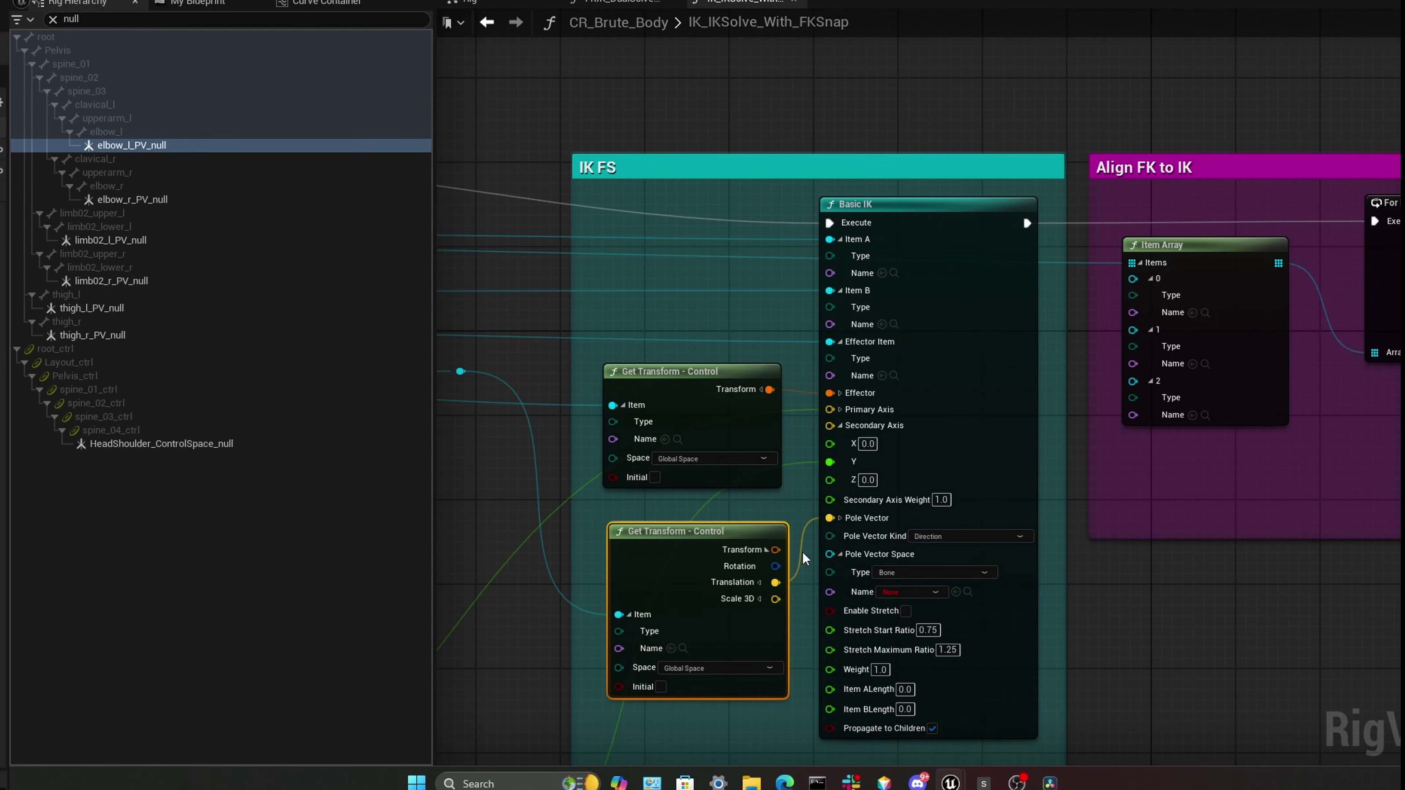
- Examine the Align FK to IK group with its Item Array, For Each, Replace, Set Transform - Control and Get Transform - Bone nodes
right_drag(1055, 549, 850, 527)
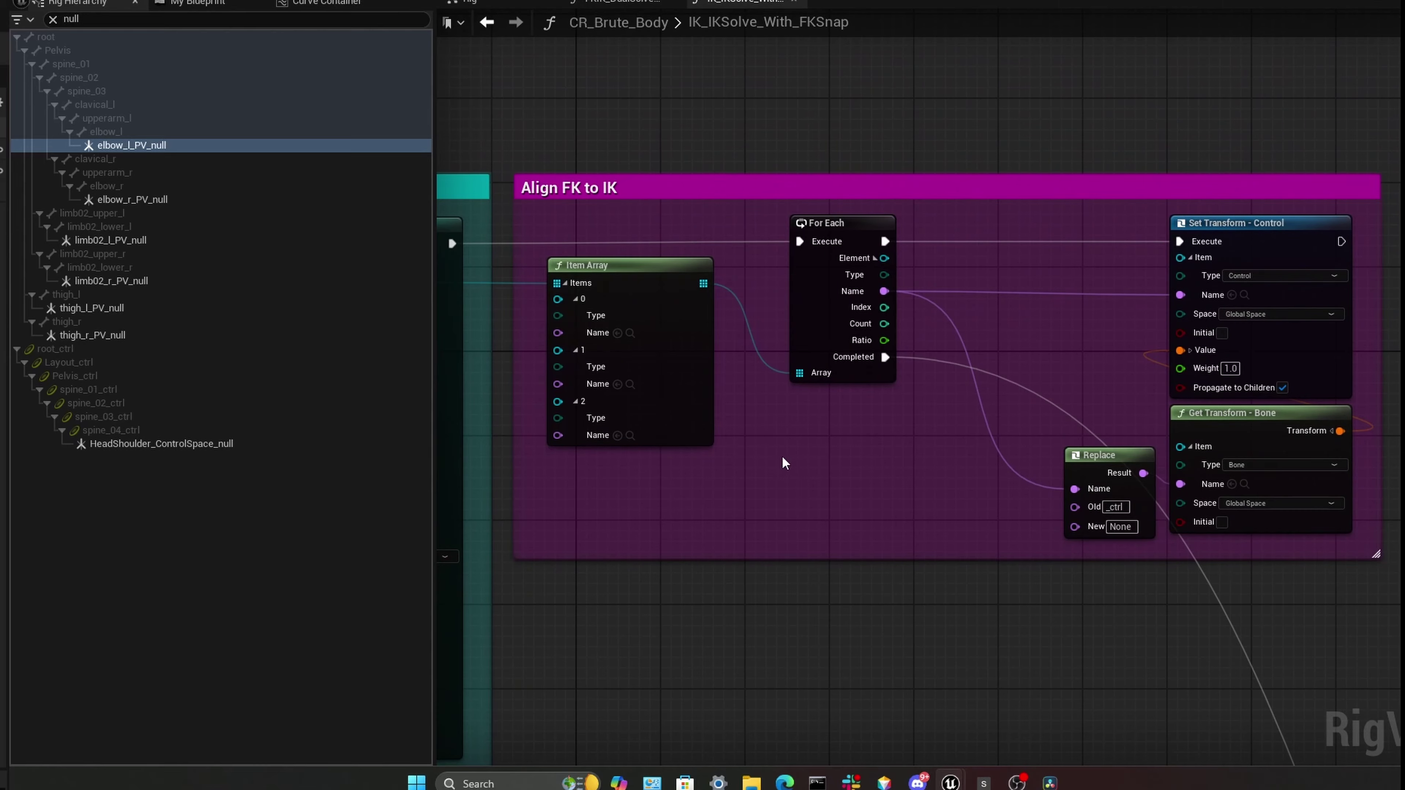
mouse_move(783, 458)
right_down()
mouse_move(814, 453)
mouse_move(797, 458)
right_up()
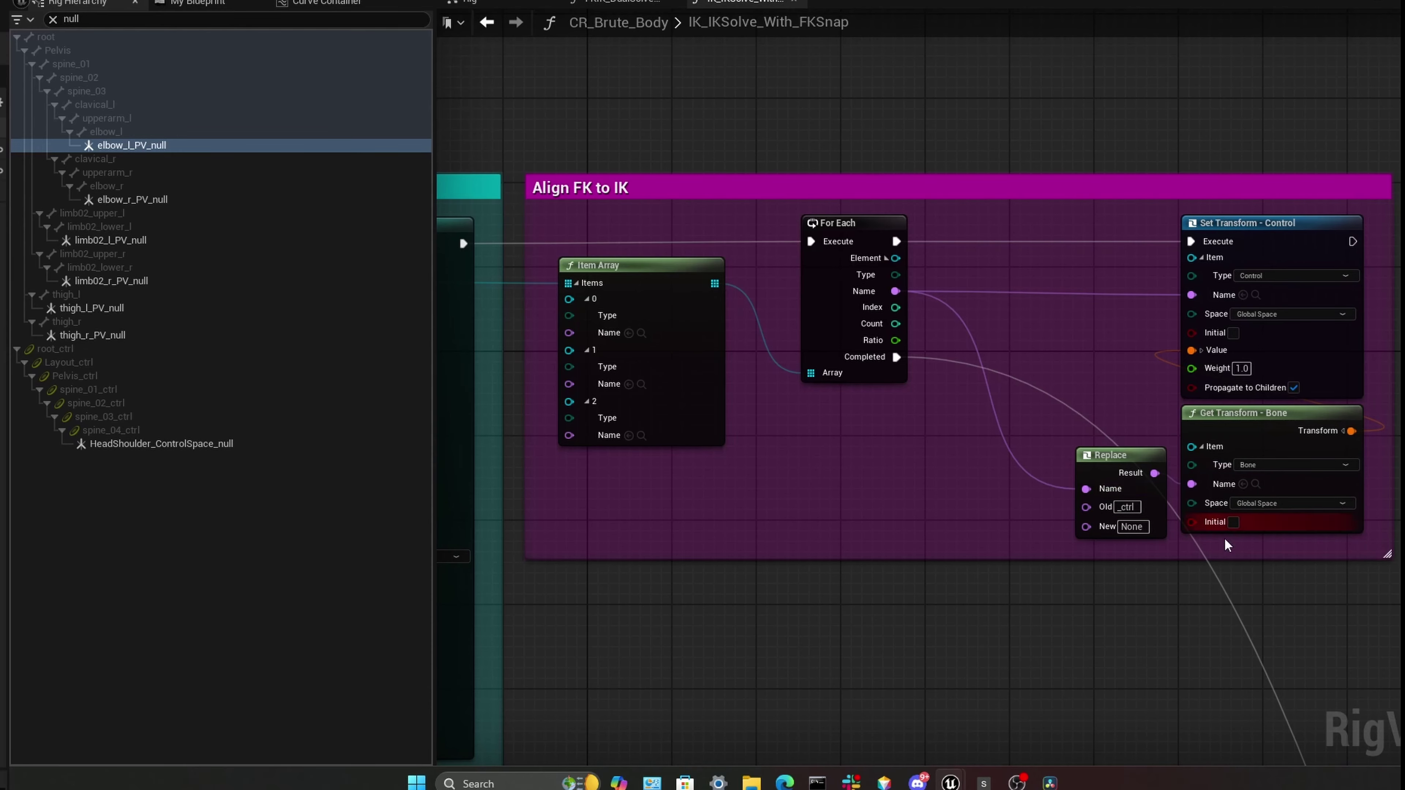
right_drag(1224, 538, 1084, 484)
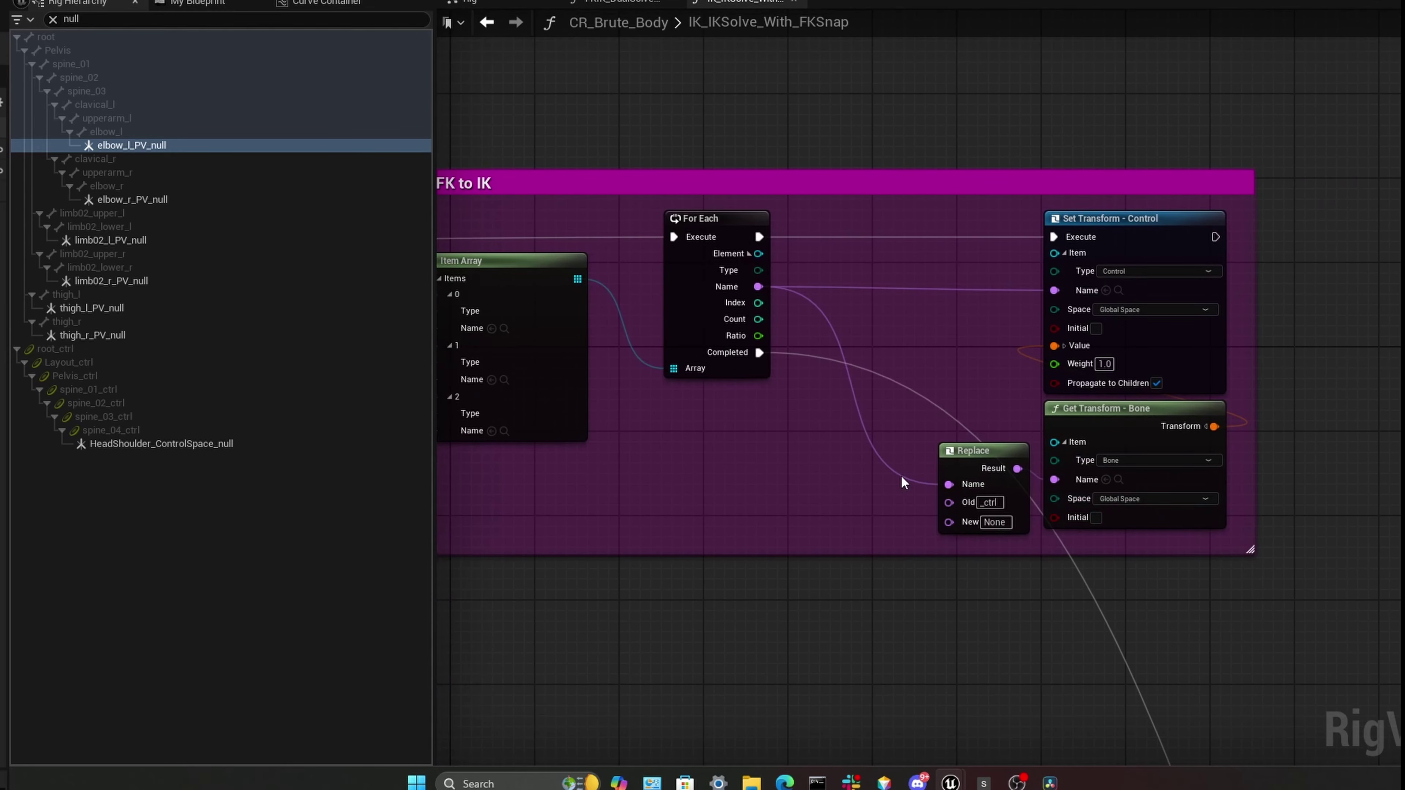
right_drag(901, 478, 974, 496)
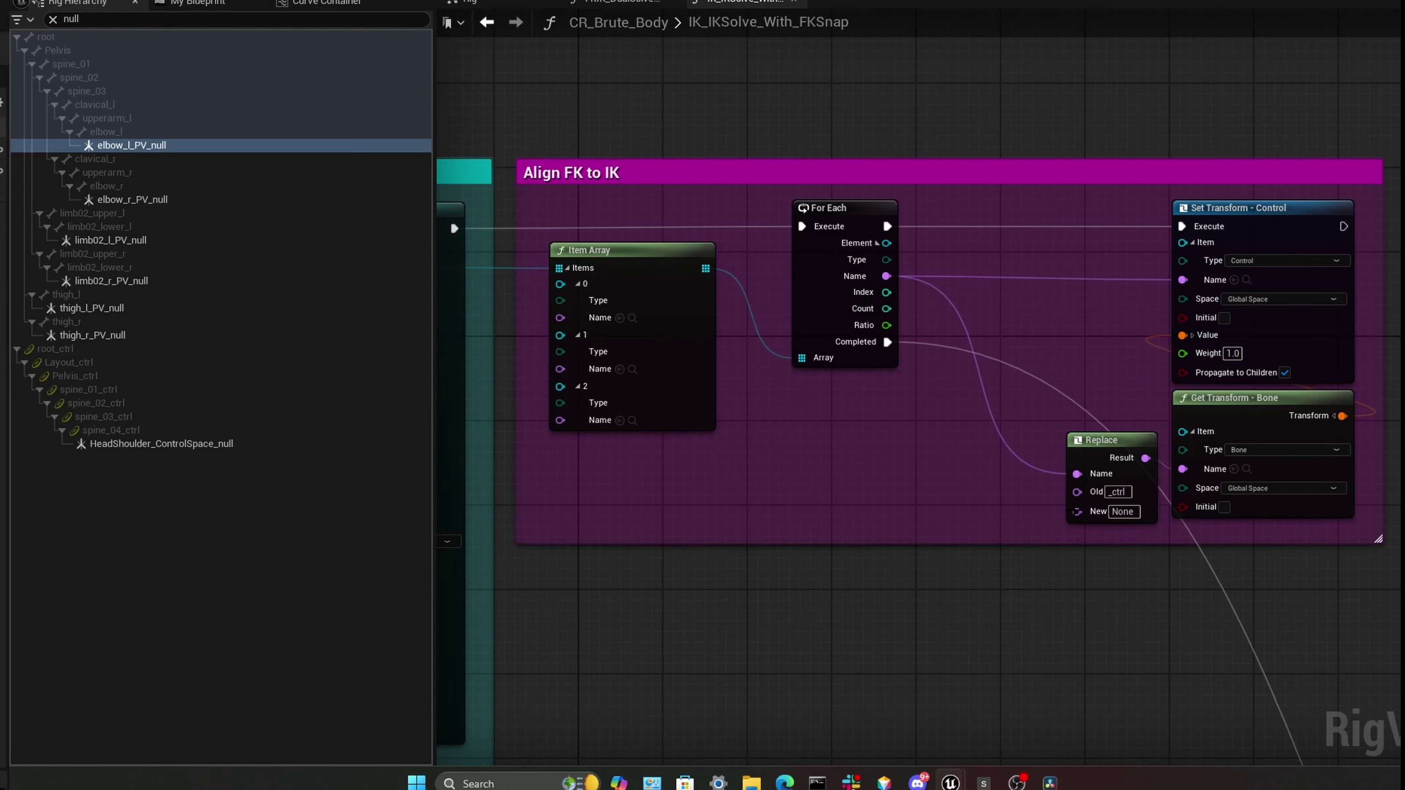
right_drag(1101, 582, 1062, 562)
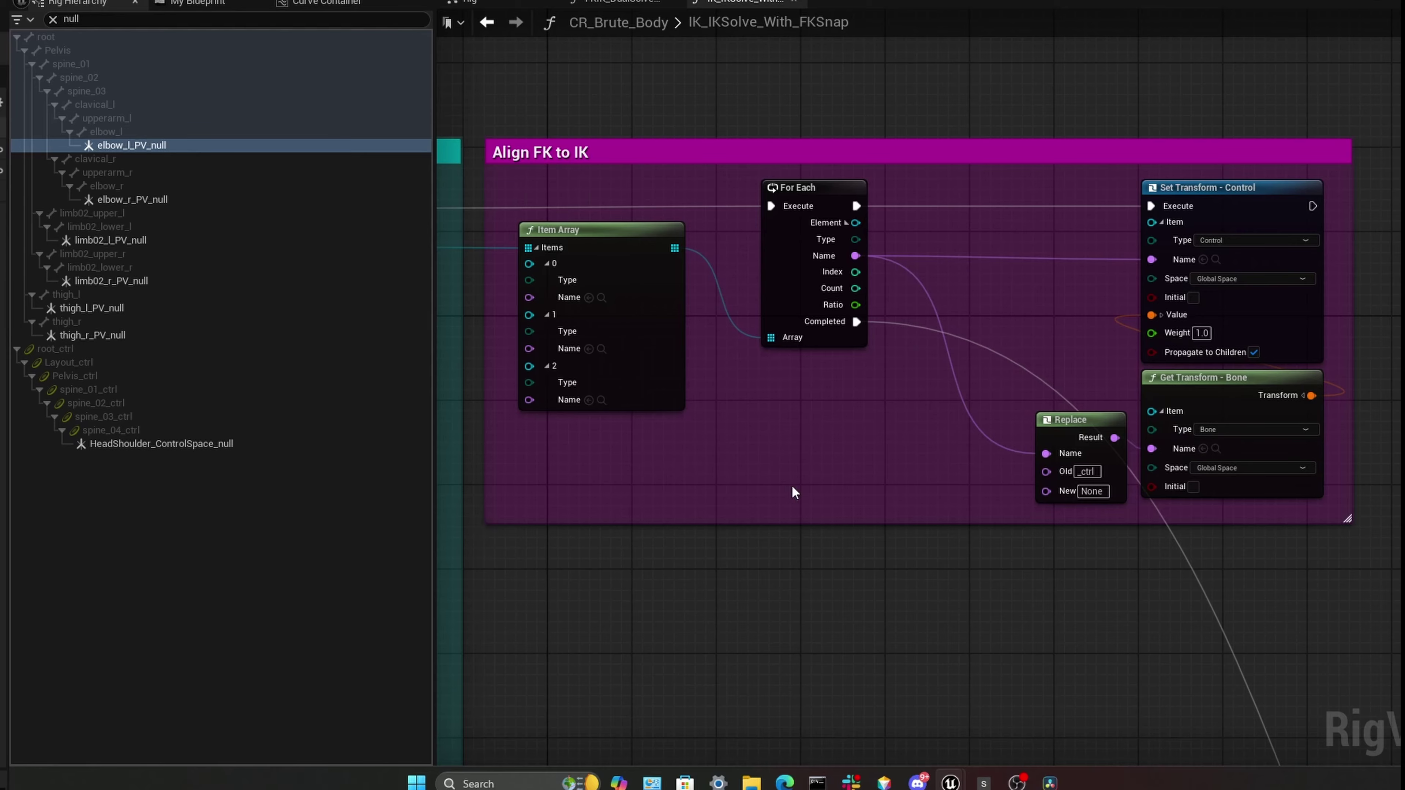
right_drag(895, 578, 944, 556)
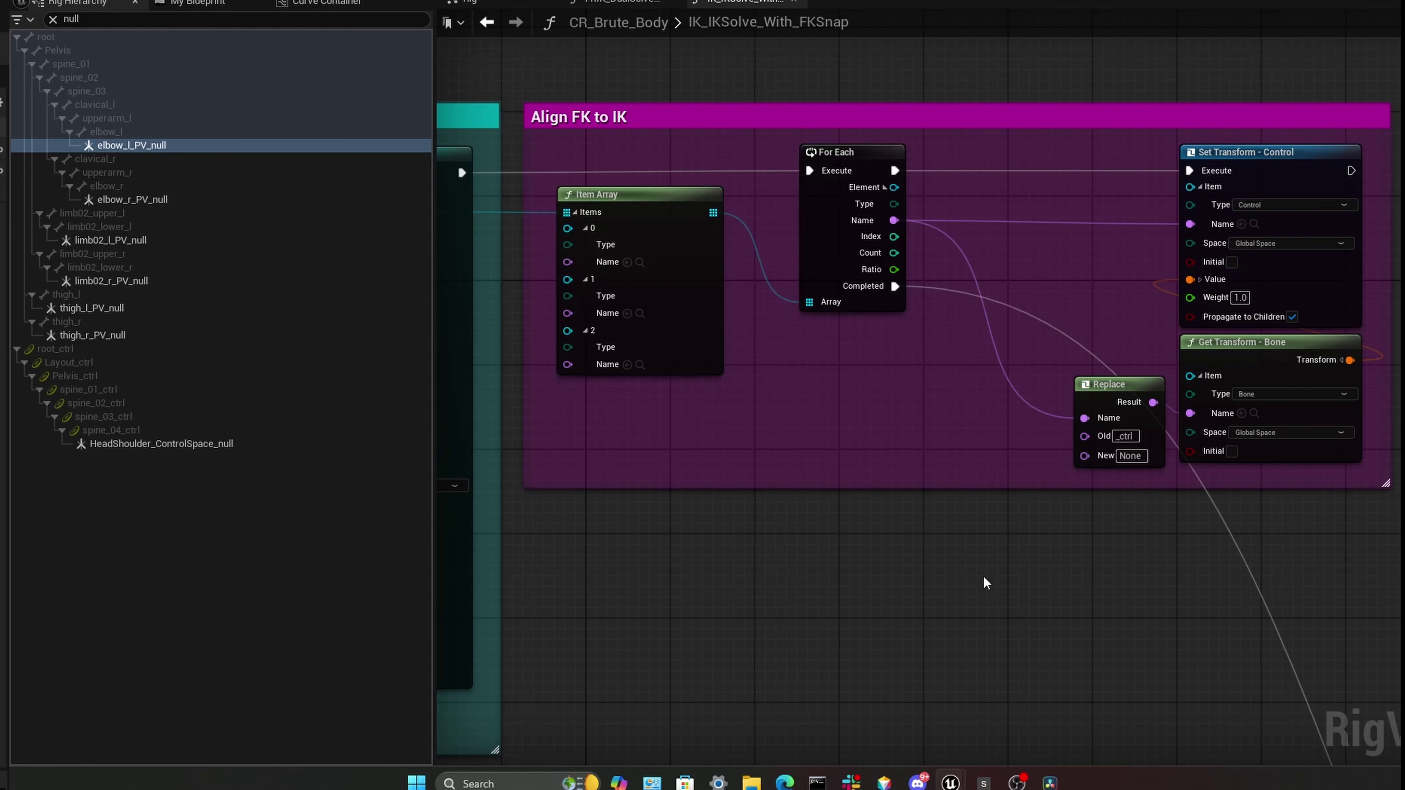
- Return to the FKIK_DualSolve_w_Snap graph and open its FK_FKSolve_W_IKSnap function
scroll(1104, 608, down, 4)
right_drag(1057, 511, 1192, 544)
right_drag(811, 389, 1144, 373)
click(625, 2)
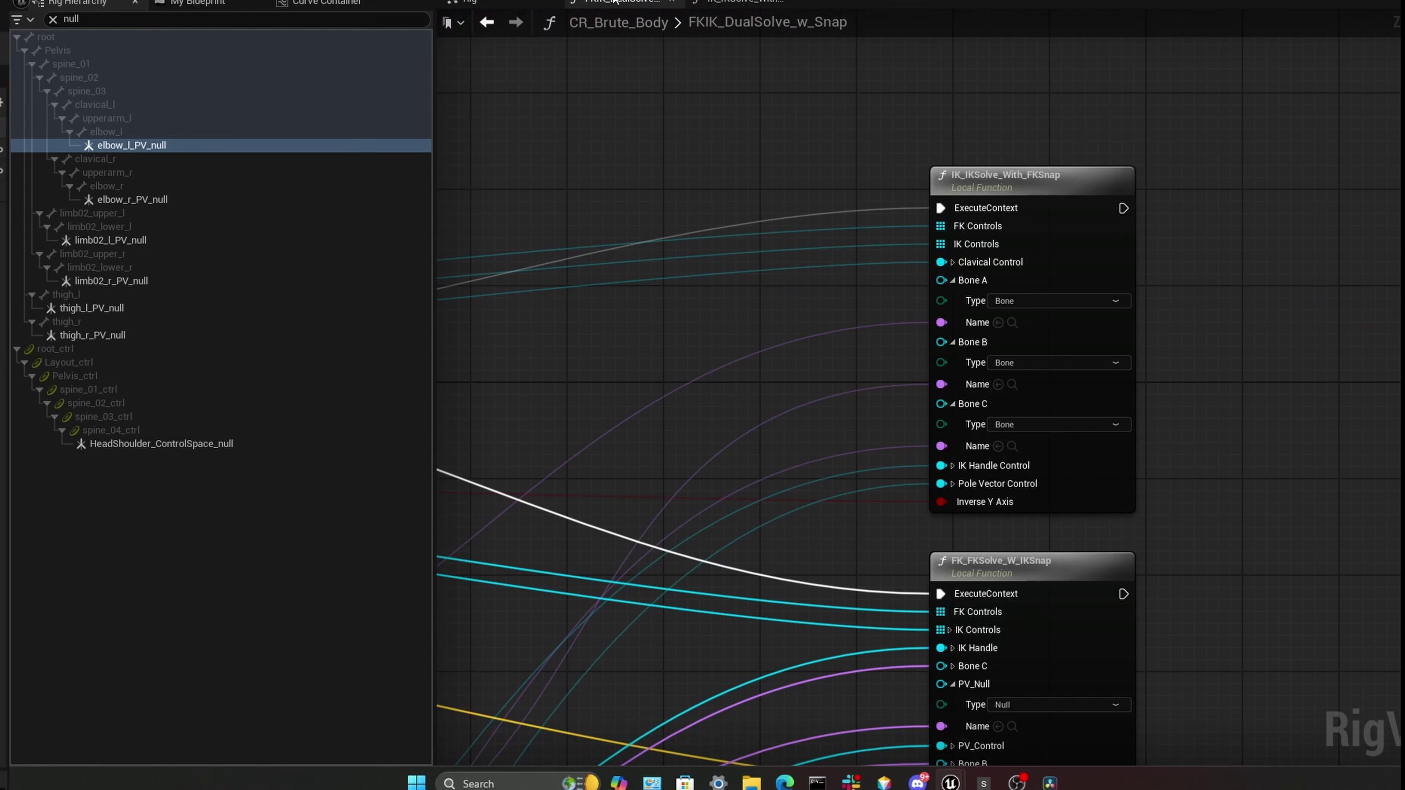
right_drag(783, 217, 830, 3)
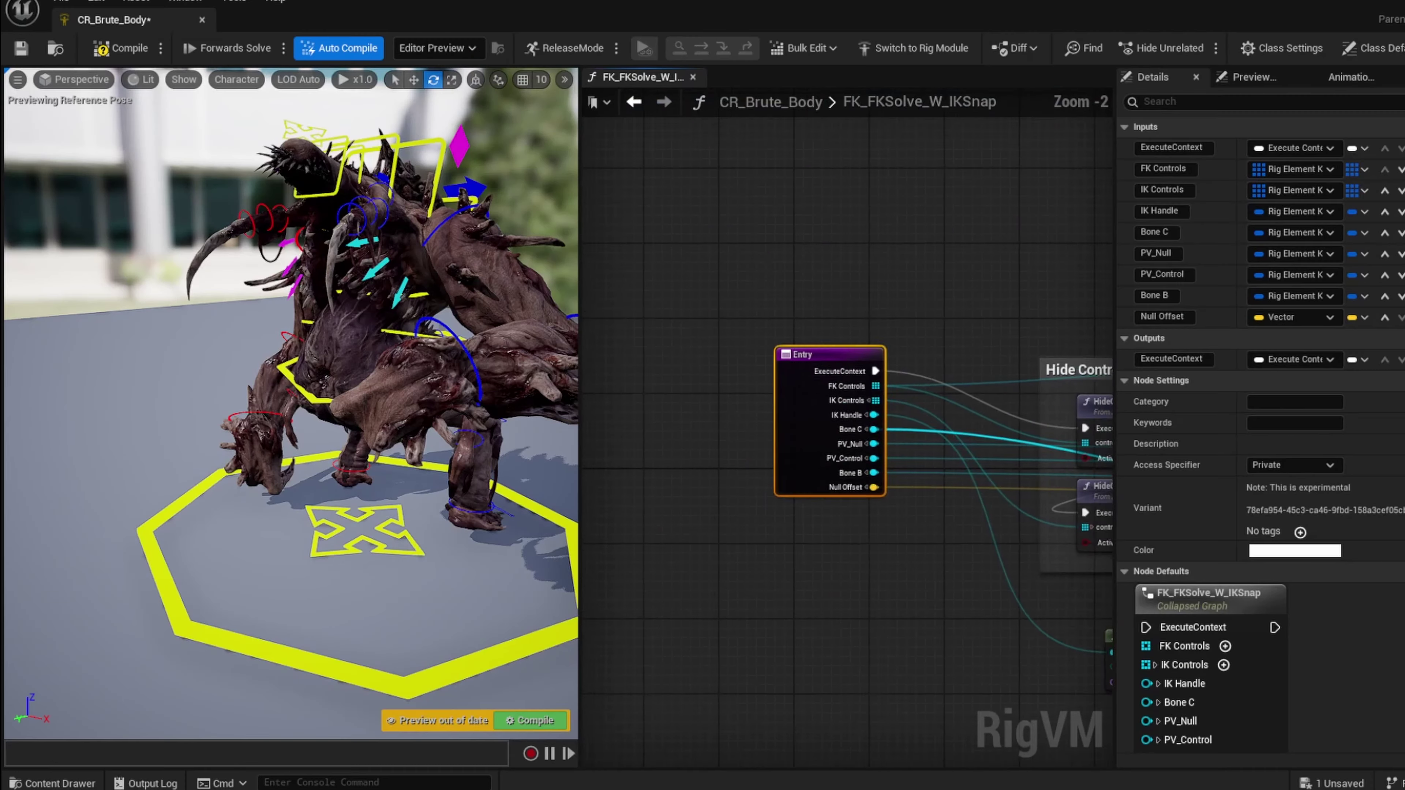
- Examine the Entry inputs, the Hide Controls Not In USe group and the Give control to FK Controls group
right_drag(867, 603, 651, 555)
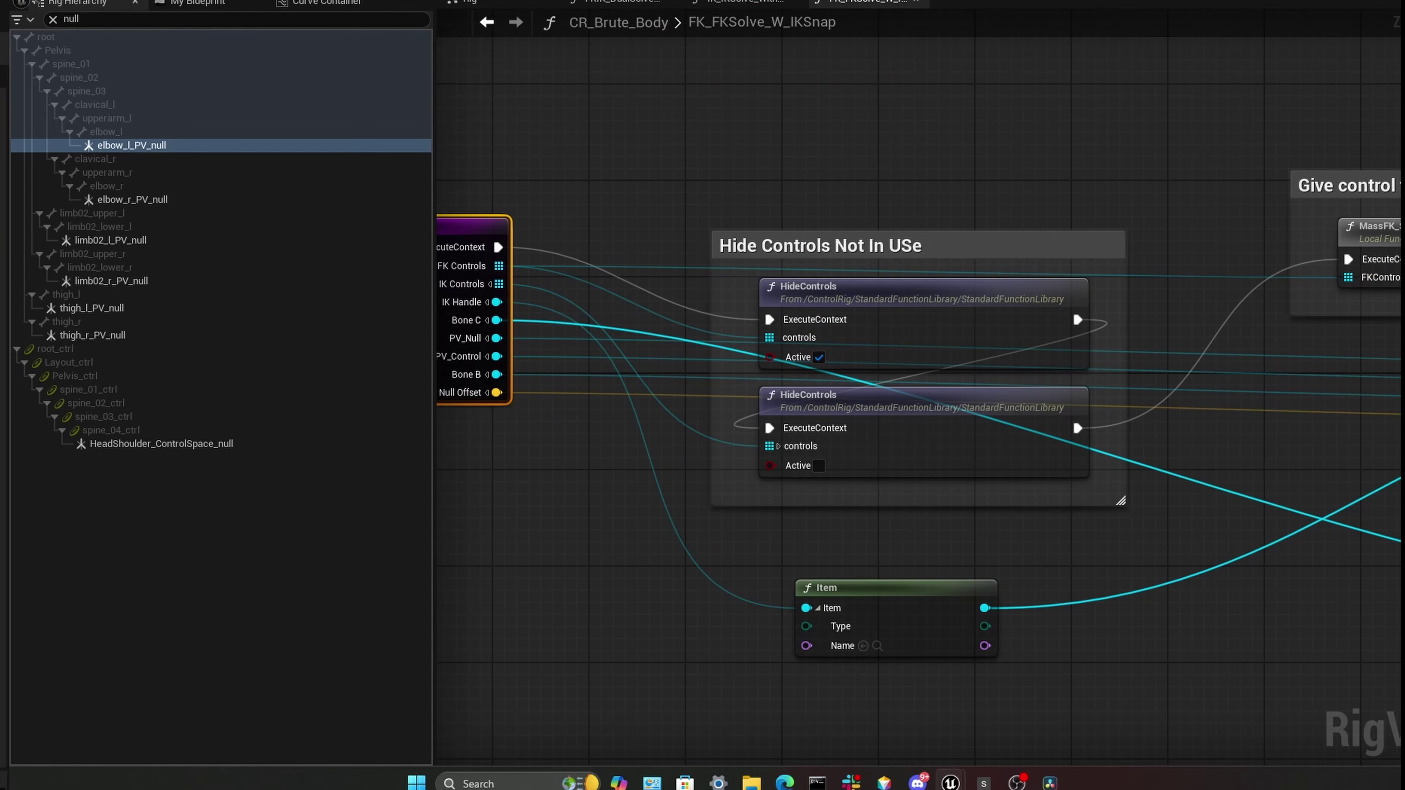
right_drag(1073, 419, 1209, 355)
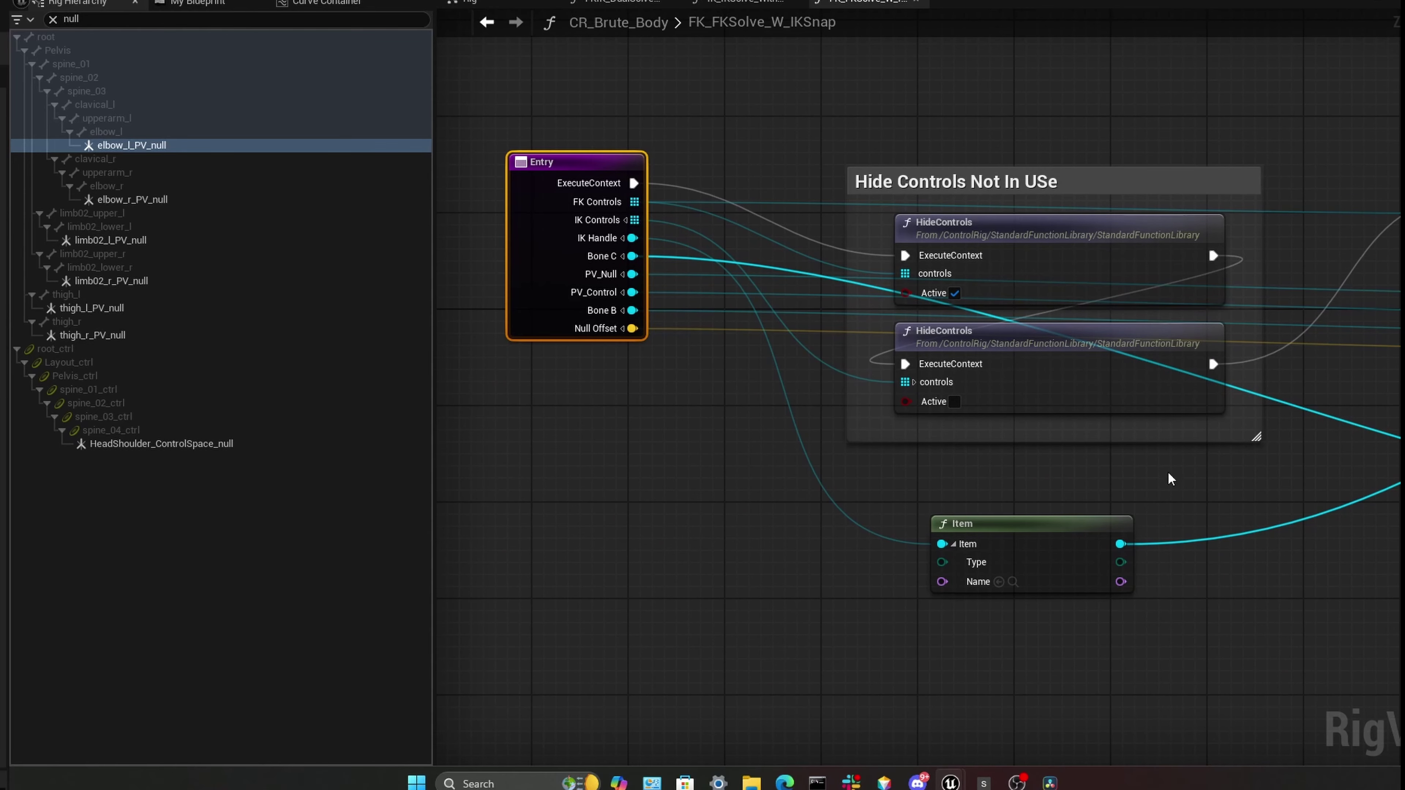
right_drag(1169, 477, 730, 508)
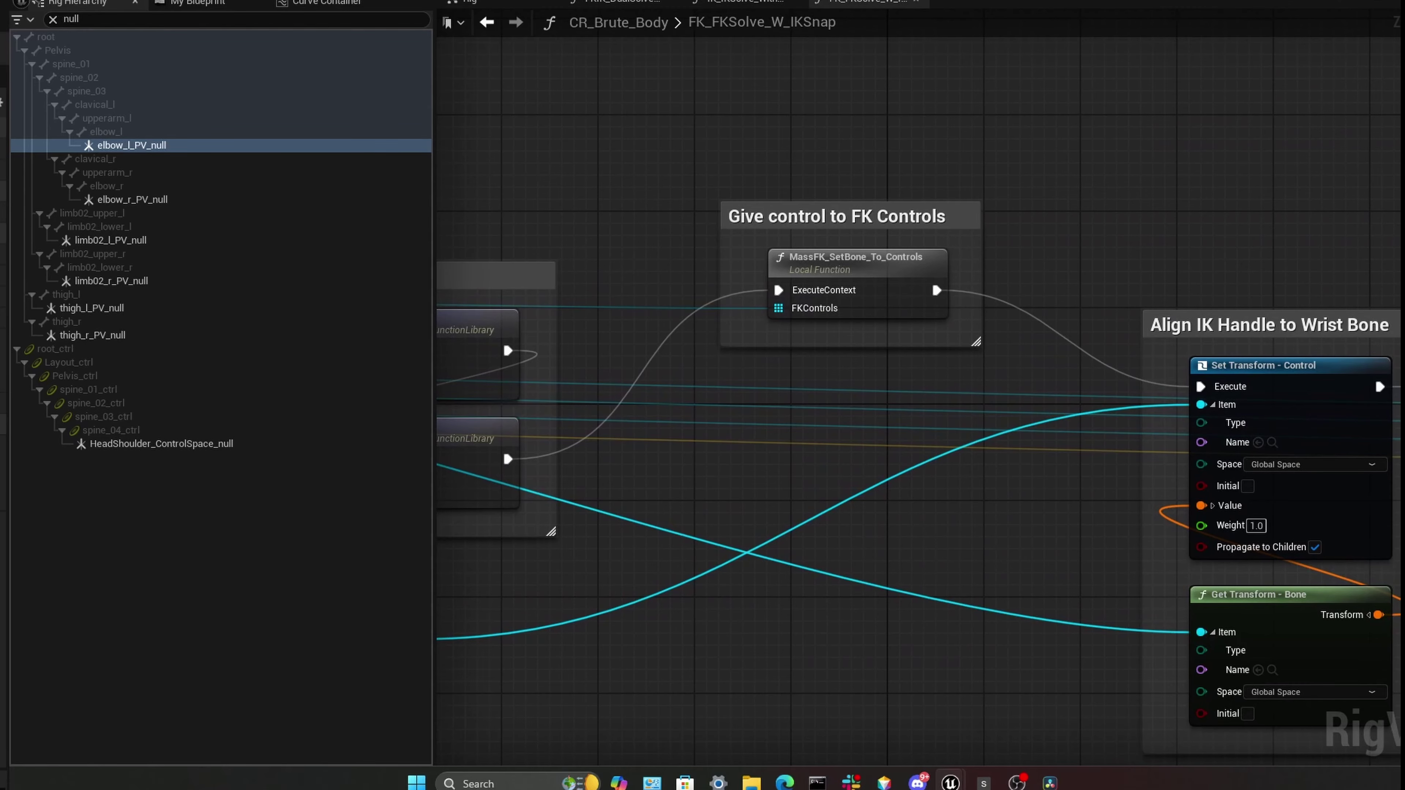
- Open the MassFK_SetBone_To_Controls function and line up its For Each node with the Entry and Set Transform - Bone nodes
double_click(780, 308)
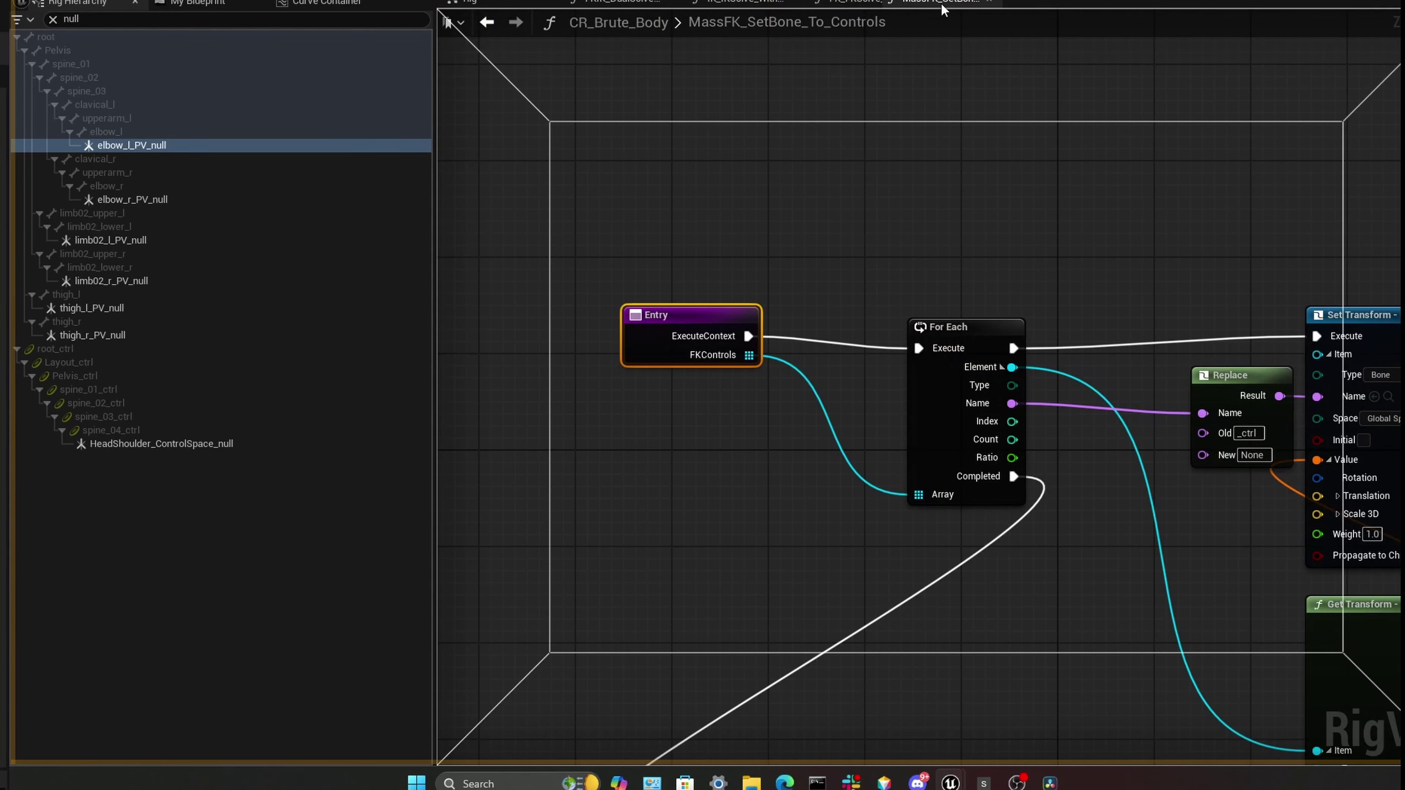
right_drag(894, 120, 1114, 87)
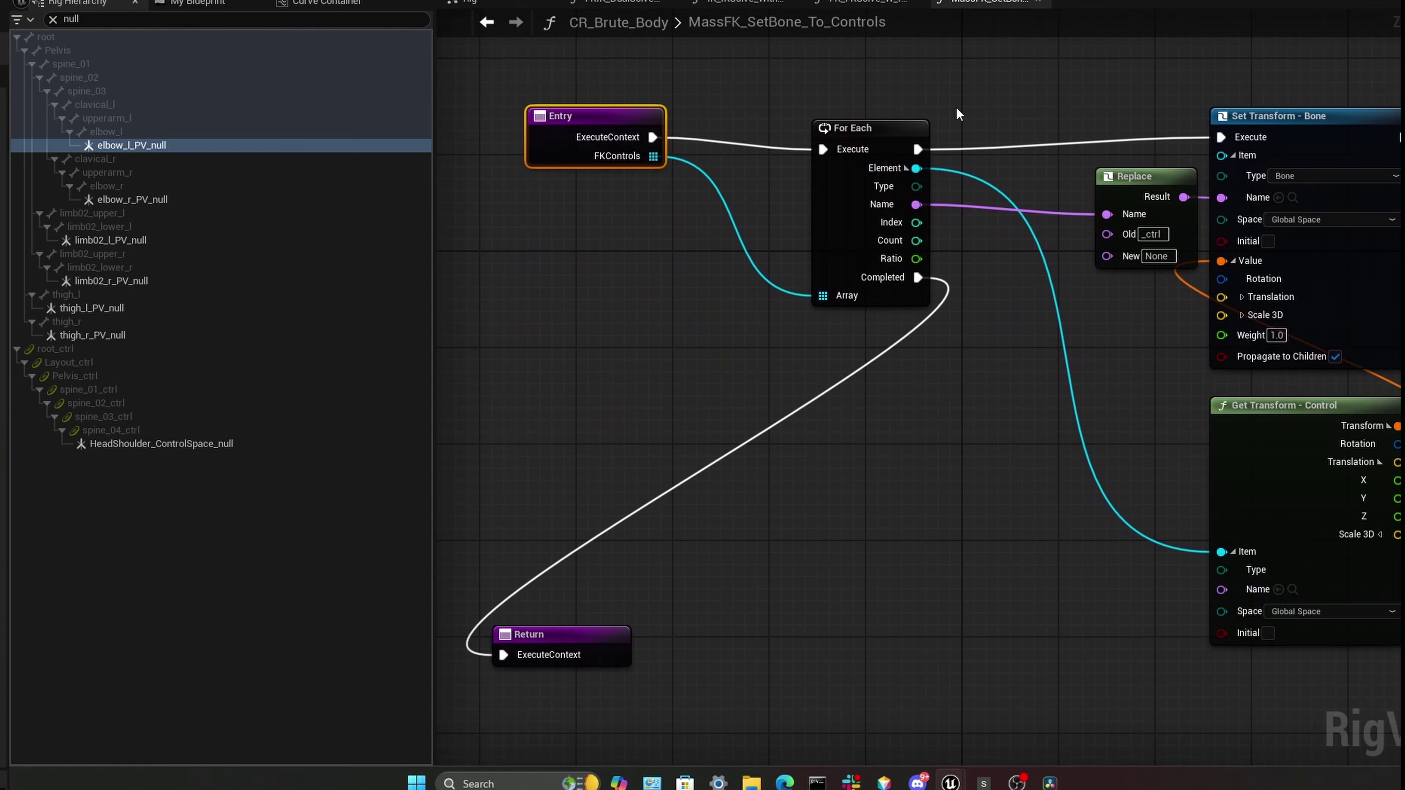
right_drag(957, 108, 915, 143)
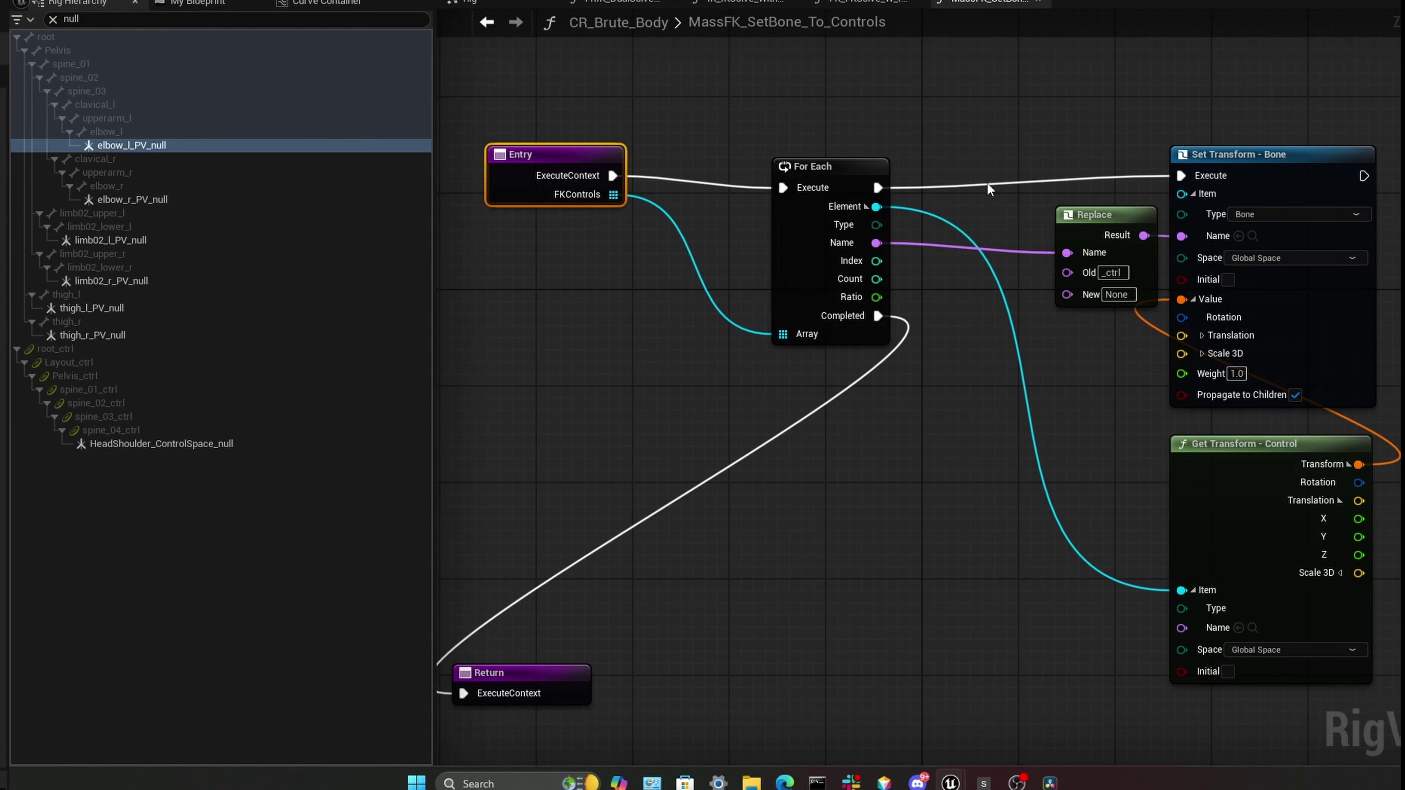
drag(837, 162, 769, 152)
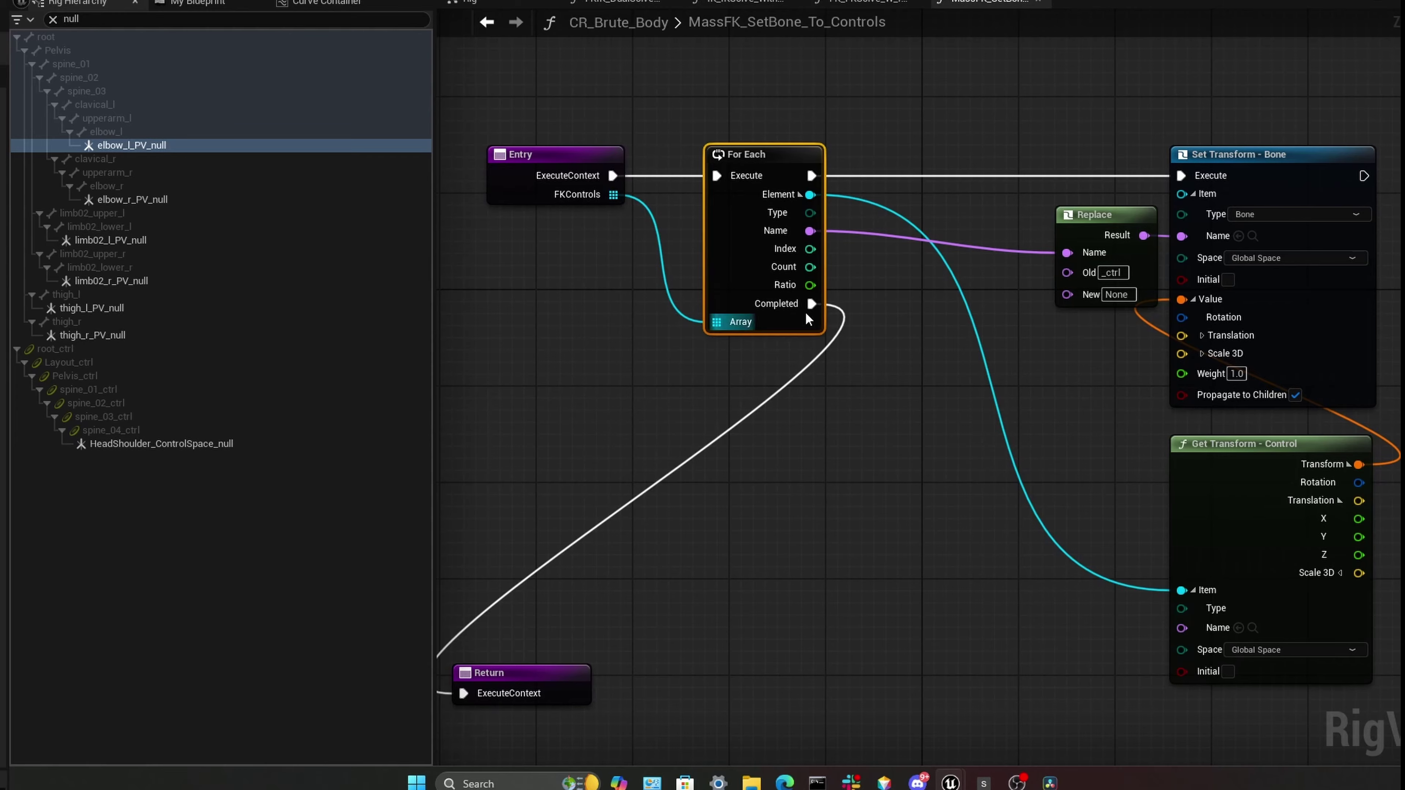
right_drag(1305, 131, 1223, 118)
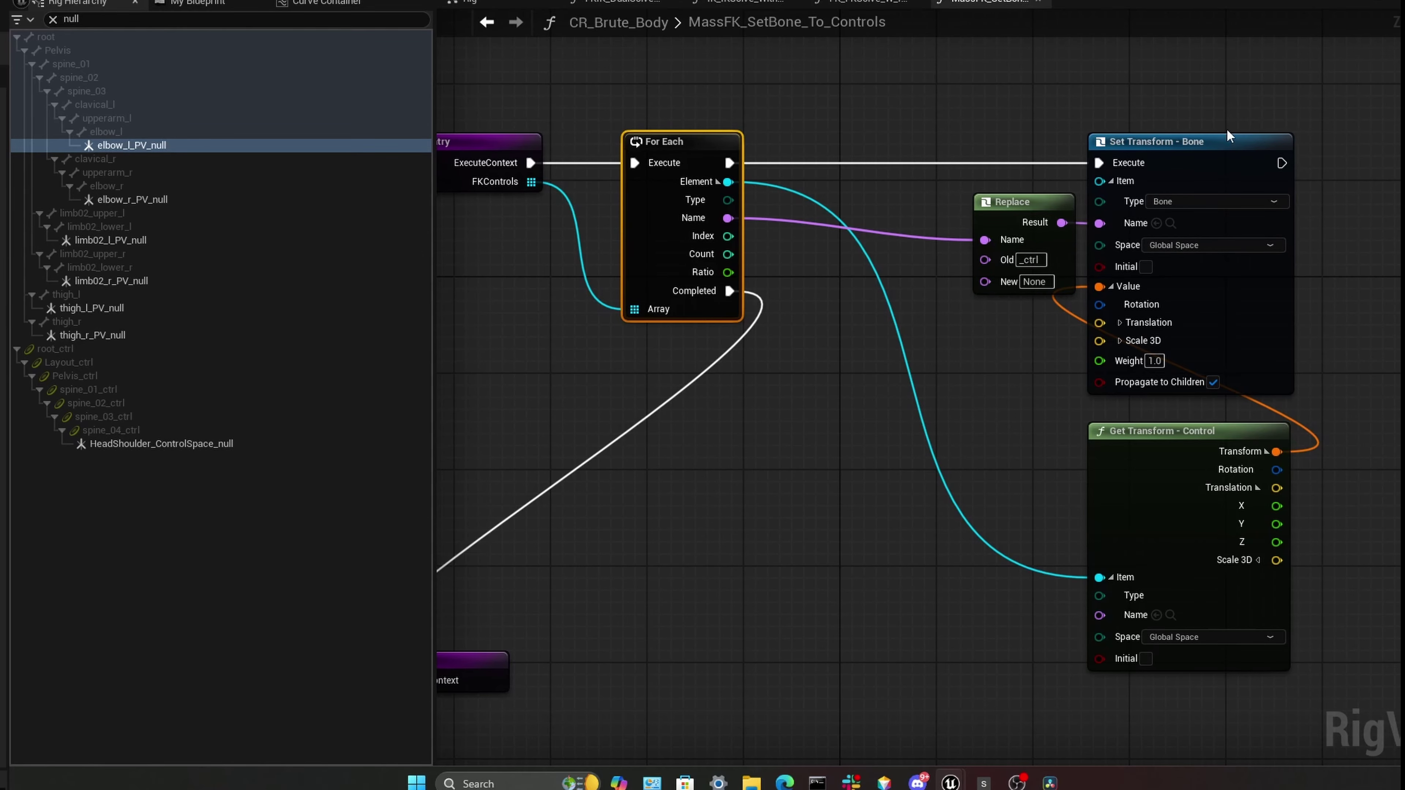
- Return to FK_FKSolve_W_IKSnap and examine the Align IK Handle to Wrist Bone group
click(886, 3)
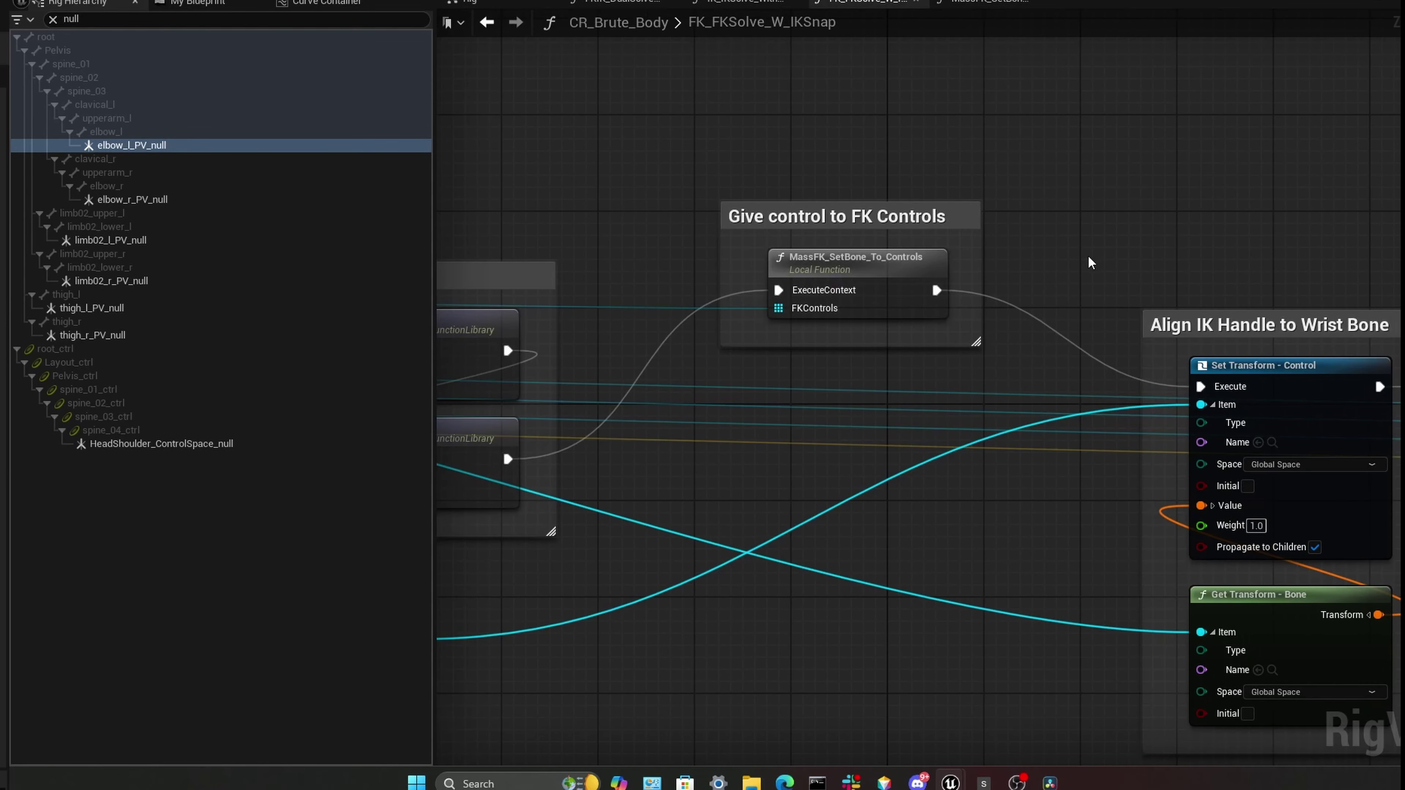
right_drag(1089, 262, 814, 127)
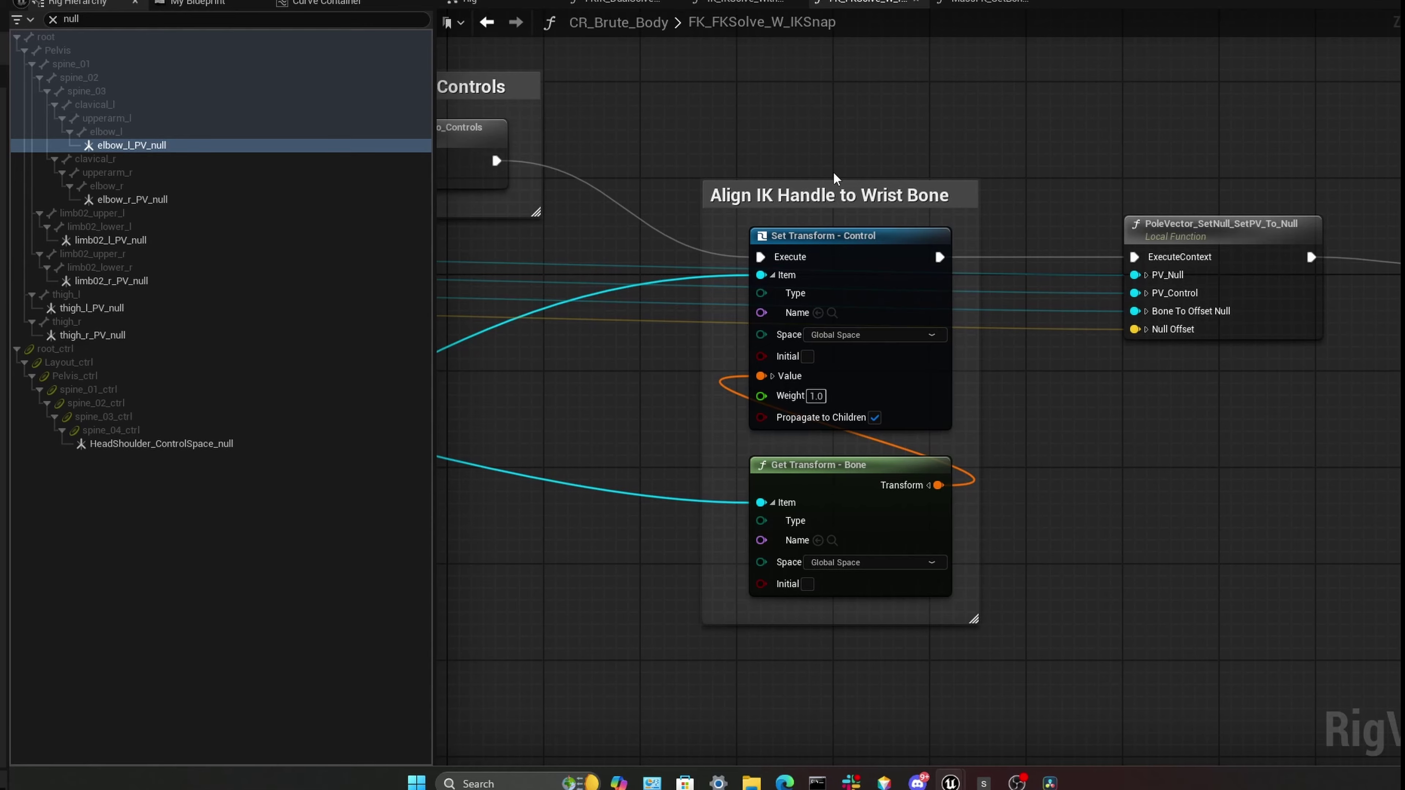
right_drag(994, 173, 1053, 201)
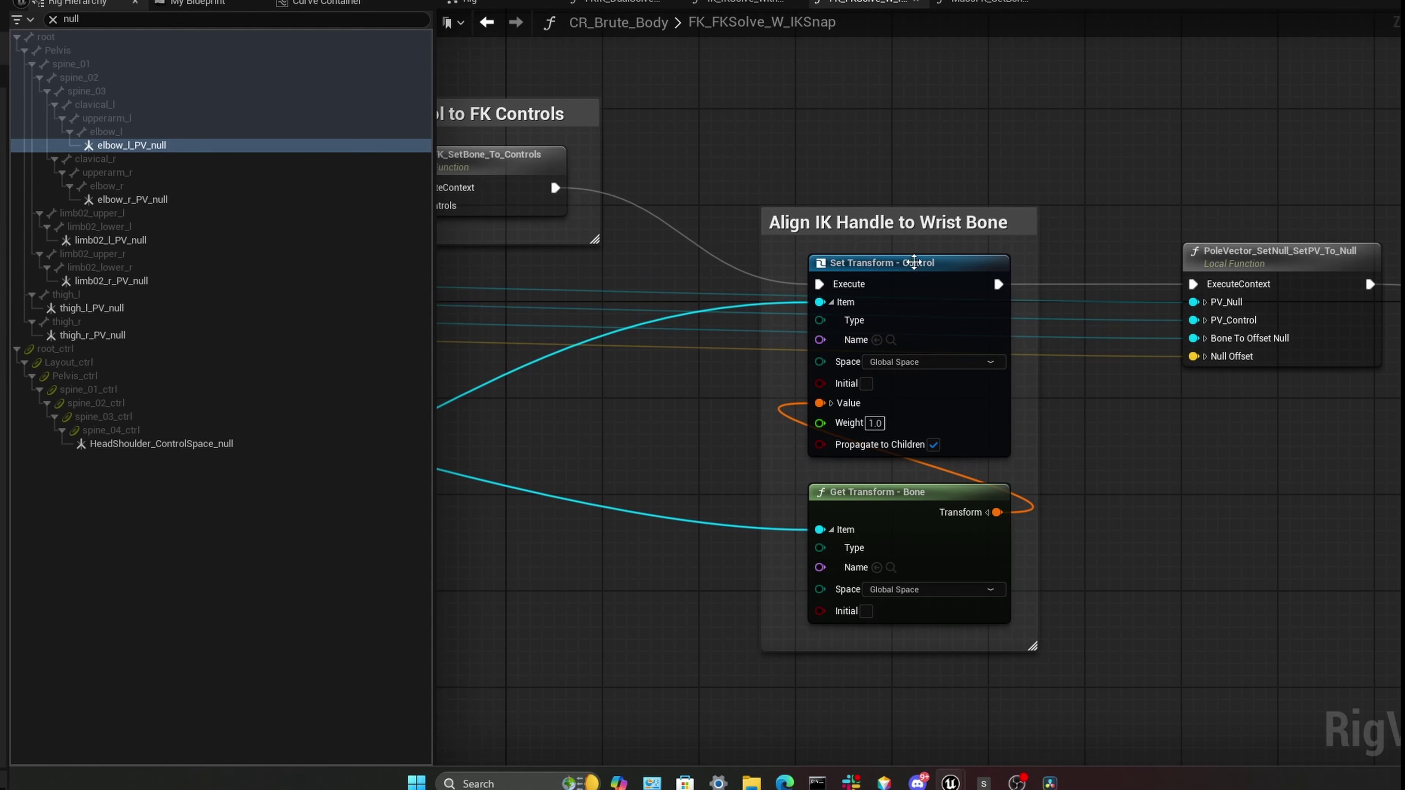
right_drag(959, 178, 964, 114)
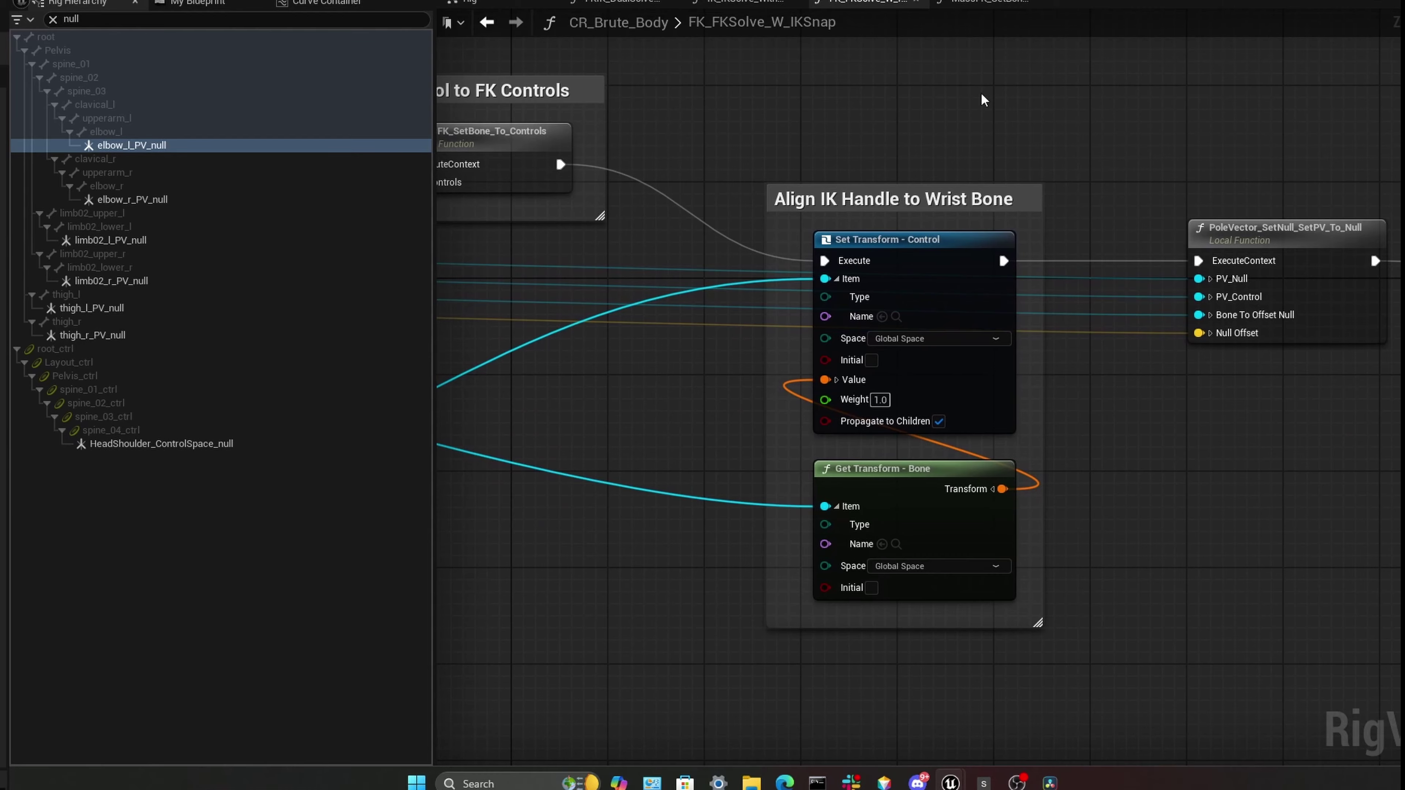
mouse_move(1128, 419)
right_down()
mouse_move(1177, 399)
mouse_move(1177, 444)
mouse_move(1166, 392)
mouse_move(1130, 418)
right_up()
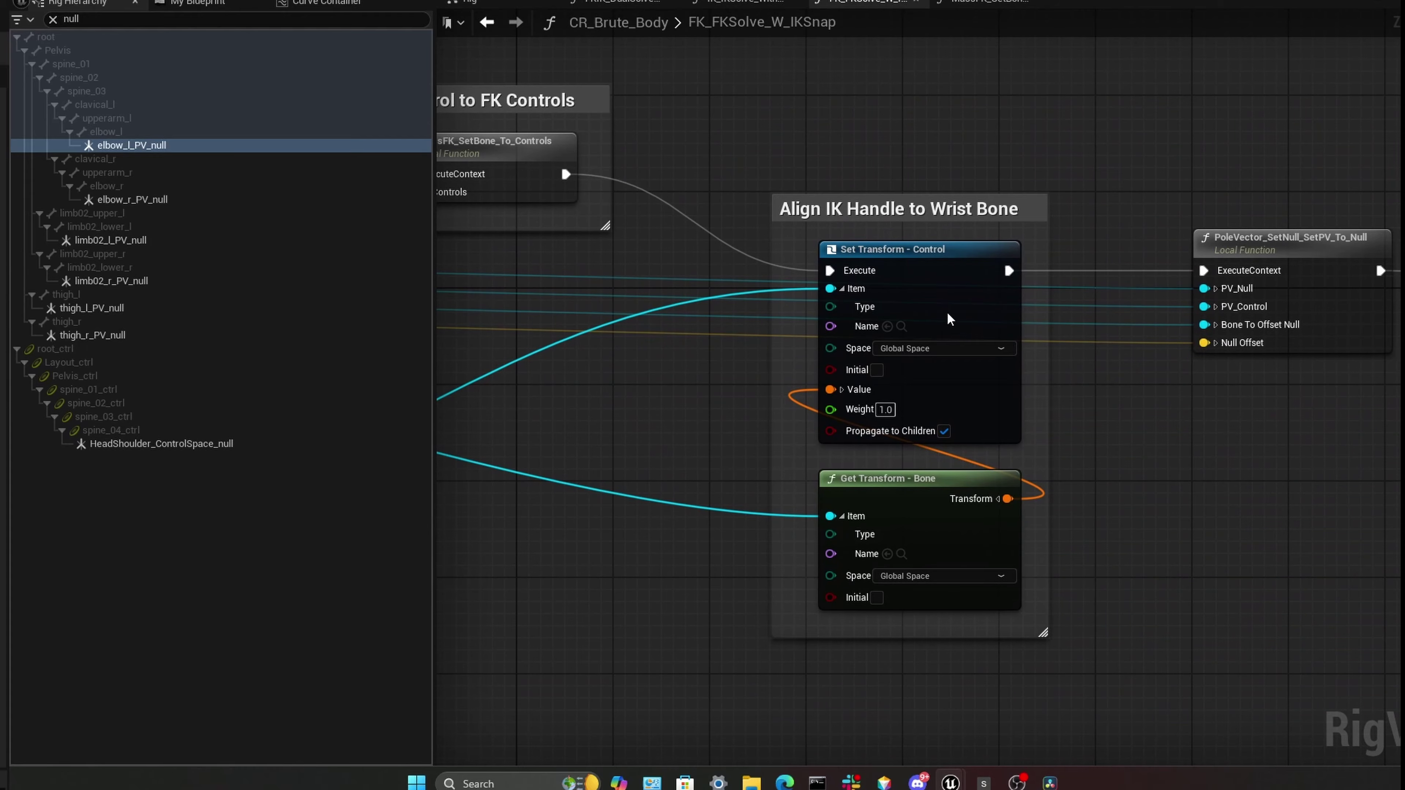
- Return to FKIK_DualSolve_w_Snap and examine how the Branch node feeds the IK_IKSolve_With_FKSnap and FK_FKSolve_W_IKSnap functions
click(739, 2)
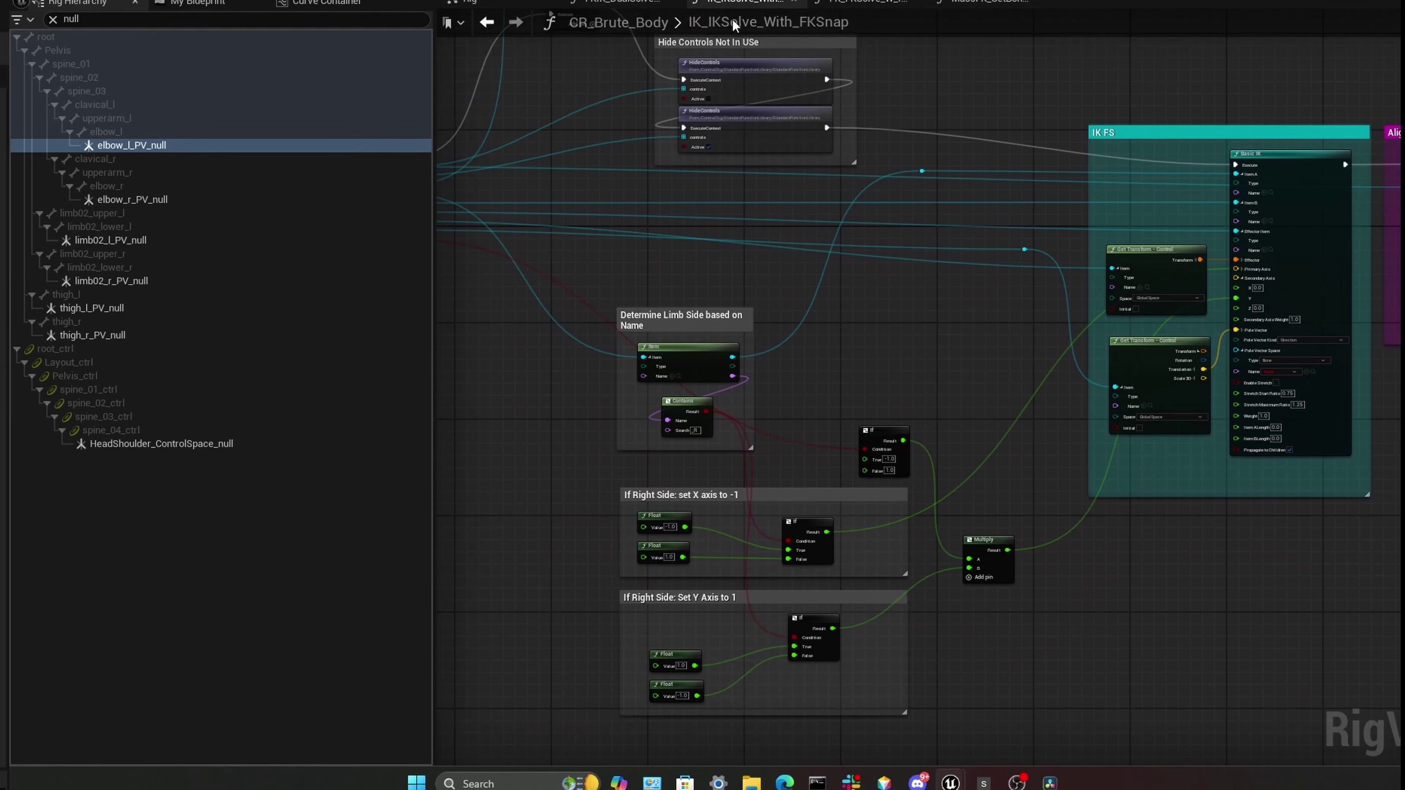
click(640, 2)
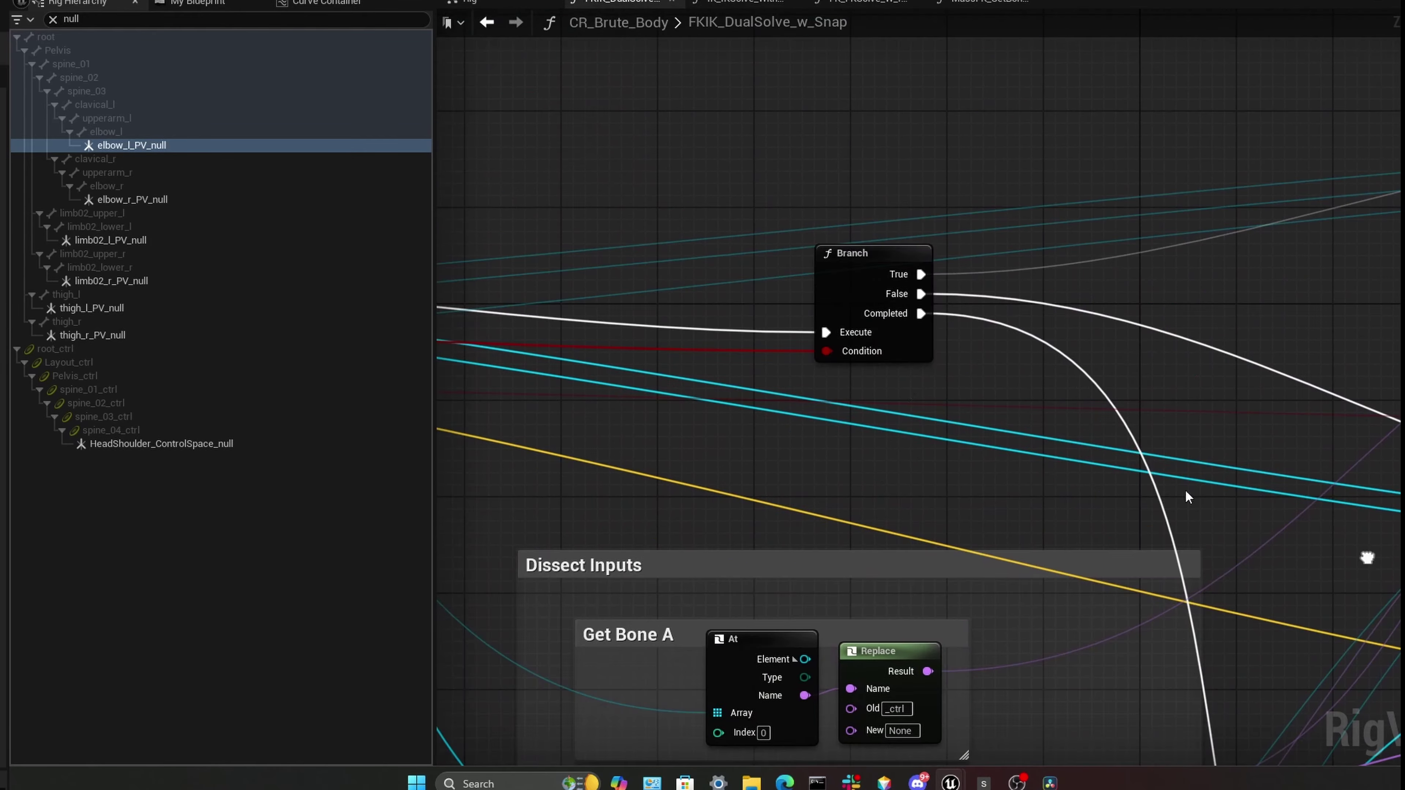
right_drag(1011, 373, 830, 381)
scroll(1052, 441, down, 3)
right_drag(1066, 416, 778, 334)
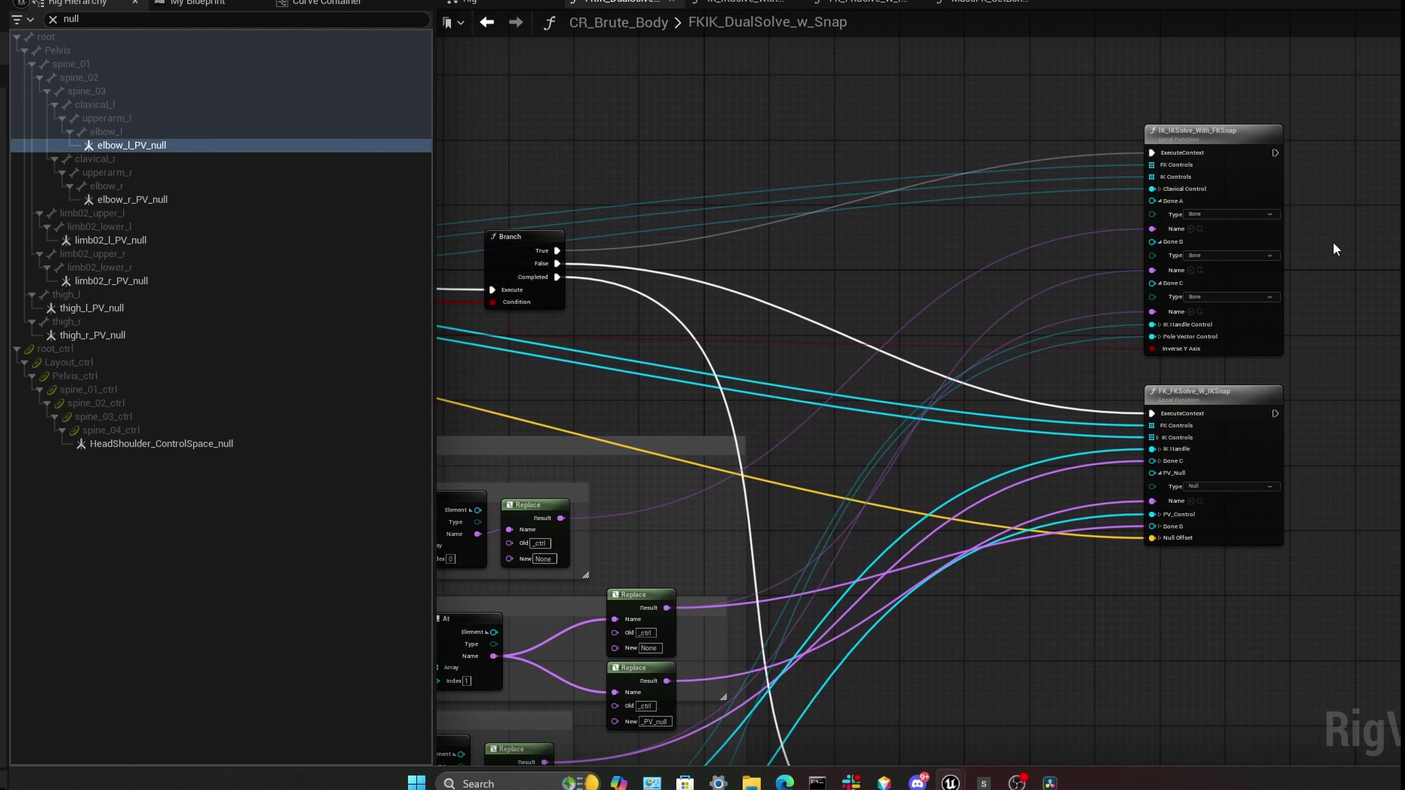
- Move the IK_IKSolve_With_FKSnap node slightly higher to leave more space above FK_FKSolve_W_IKSnap
drag(1251, 144, 1244, 105)
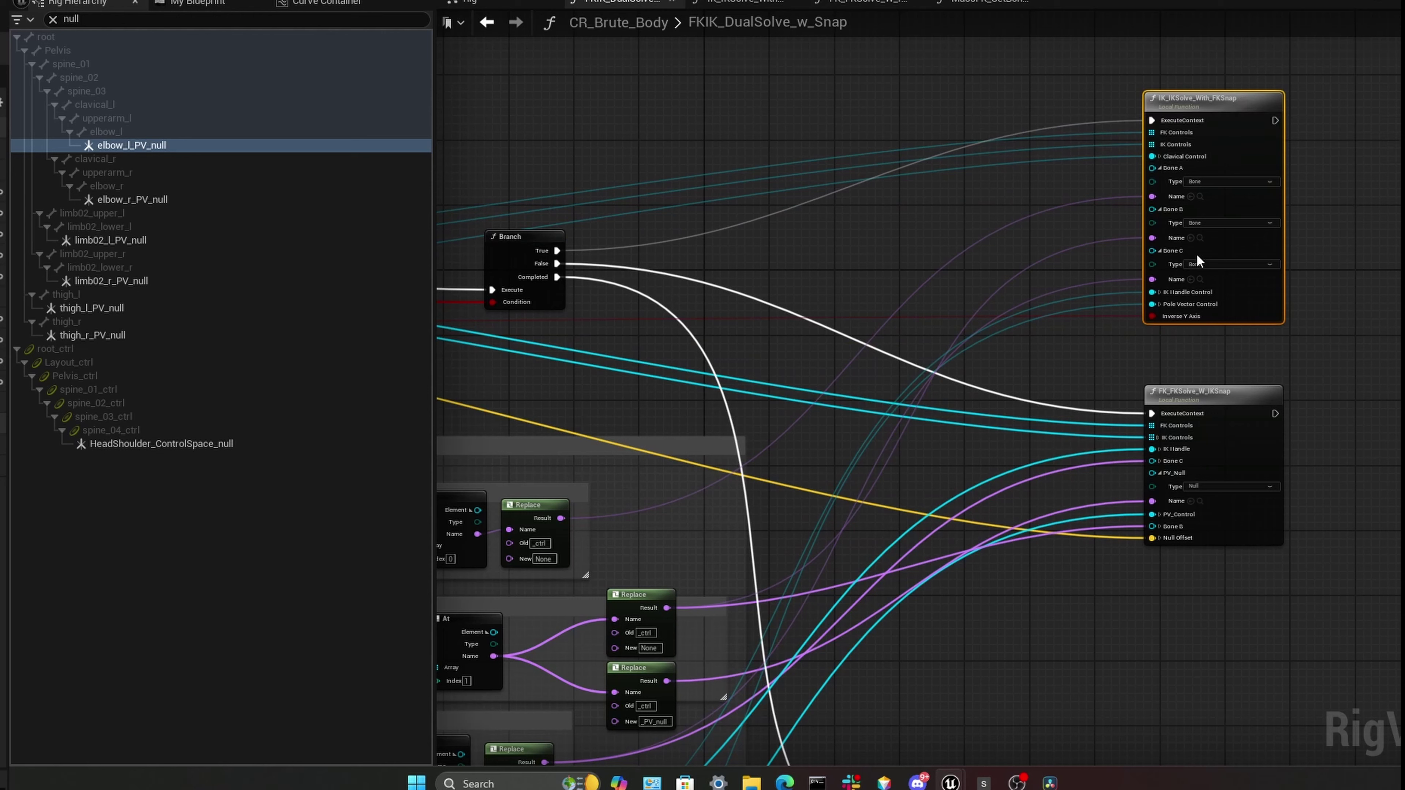
click(1217, 411)
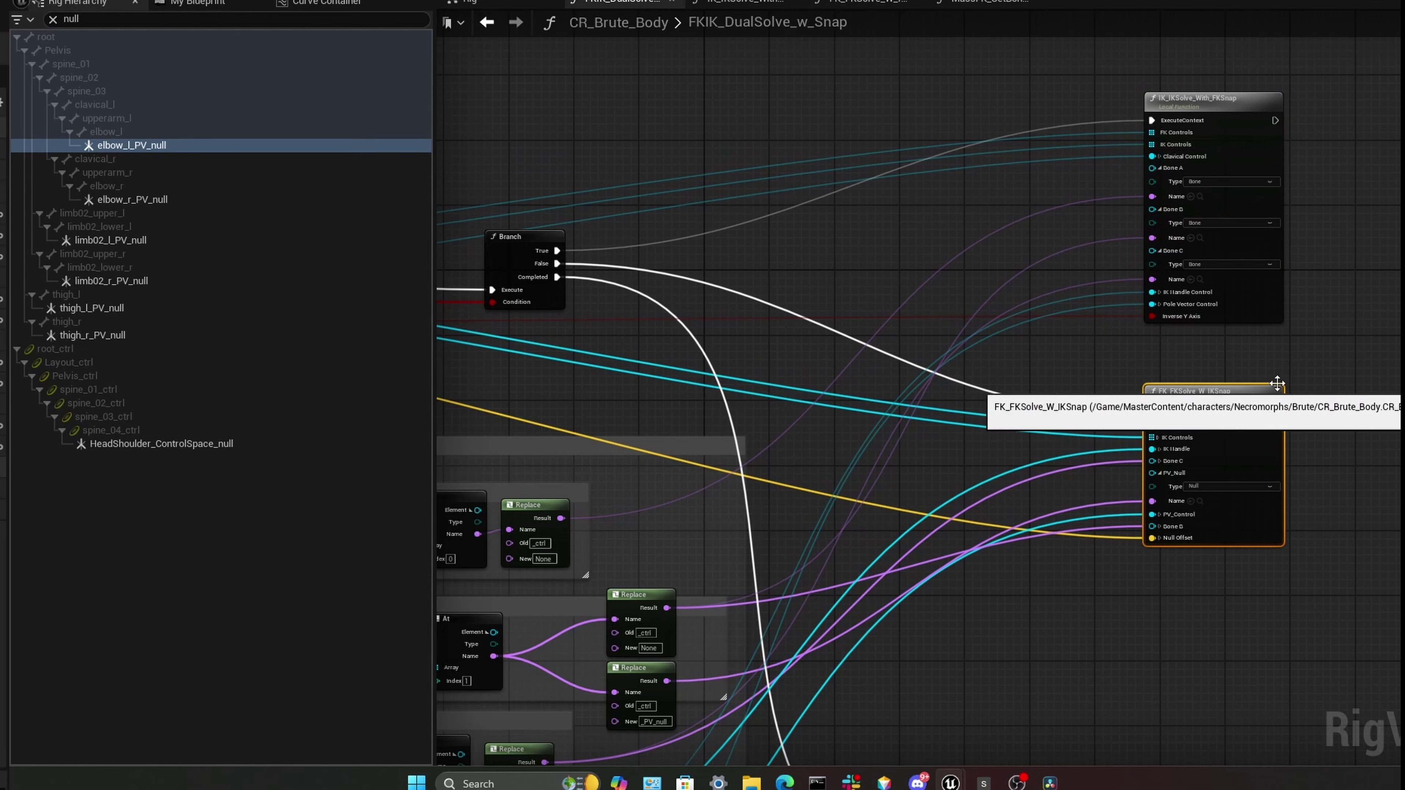
click(1289, 376)
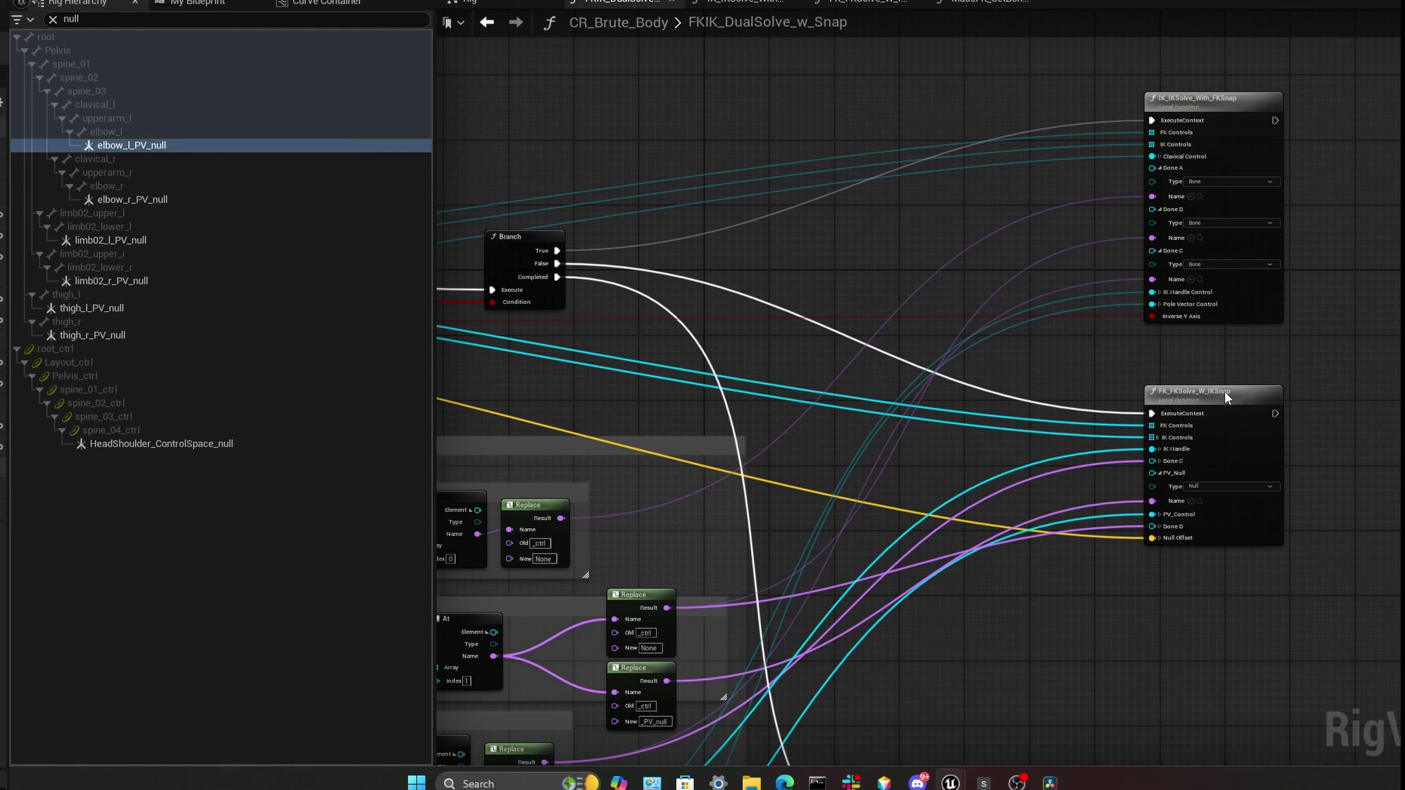
- Open FK_FKSolve_W_IKSnap and examine how Get Transform - Bone feeds Set Transform - Control in the Align IK Handle to Wrist Bone group
double_click(1227, 409)
right_drag(1316, 554, 977, 520)
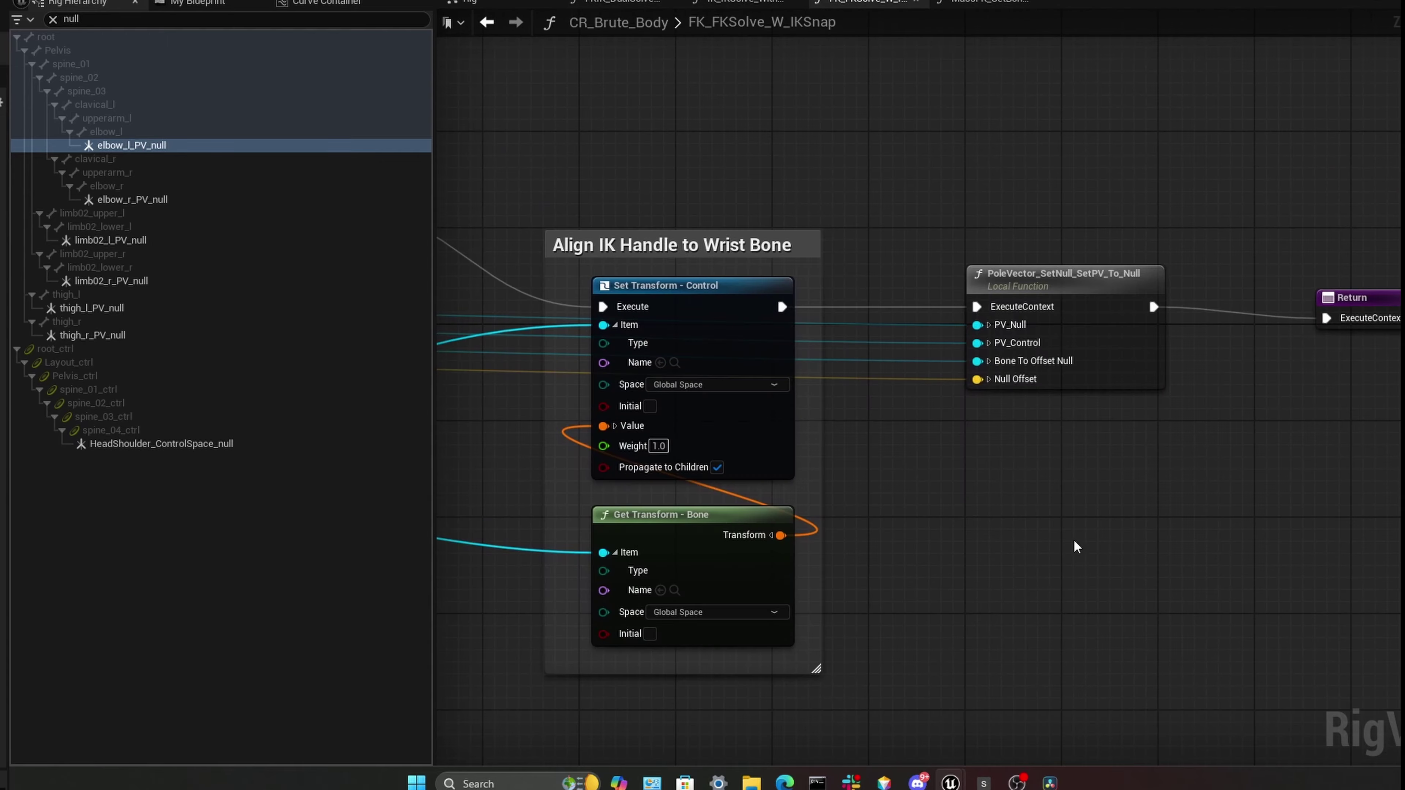
right_drag(1074, 539, 1155, 457)
right_drag(851, 203, 928, 175)
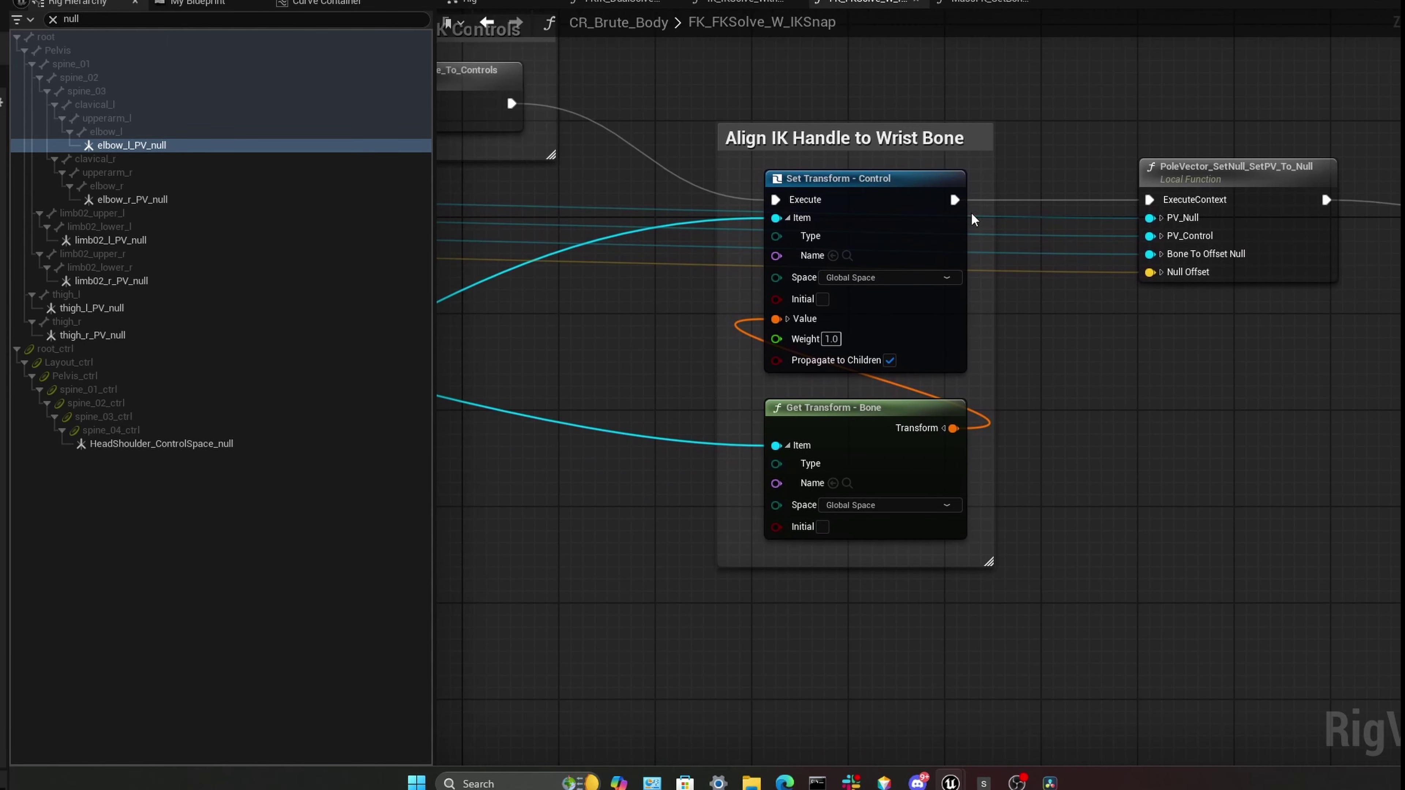
click(871, 410)
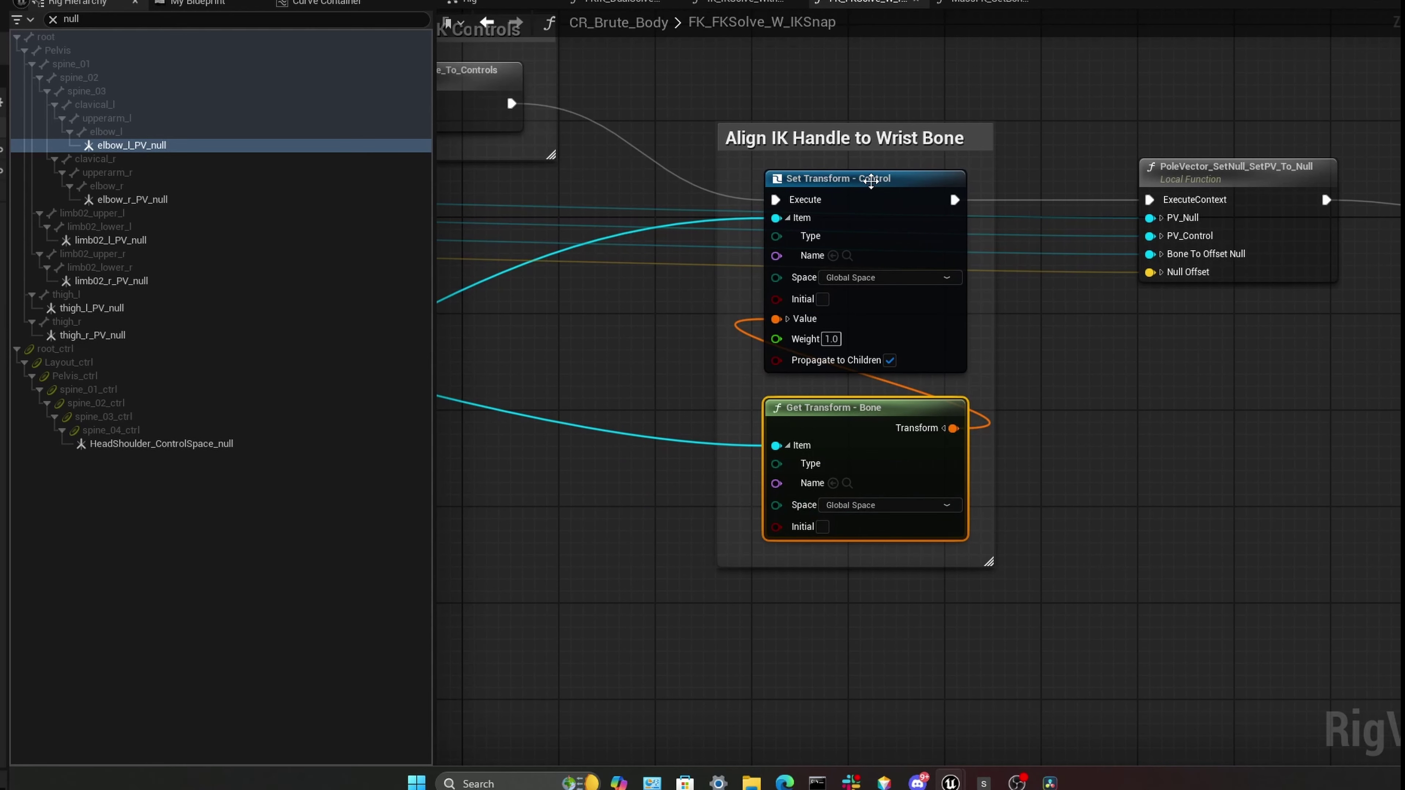
click(873, 257)
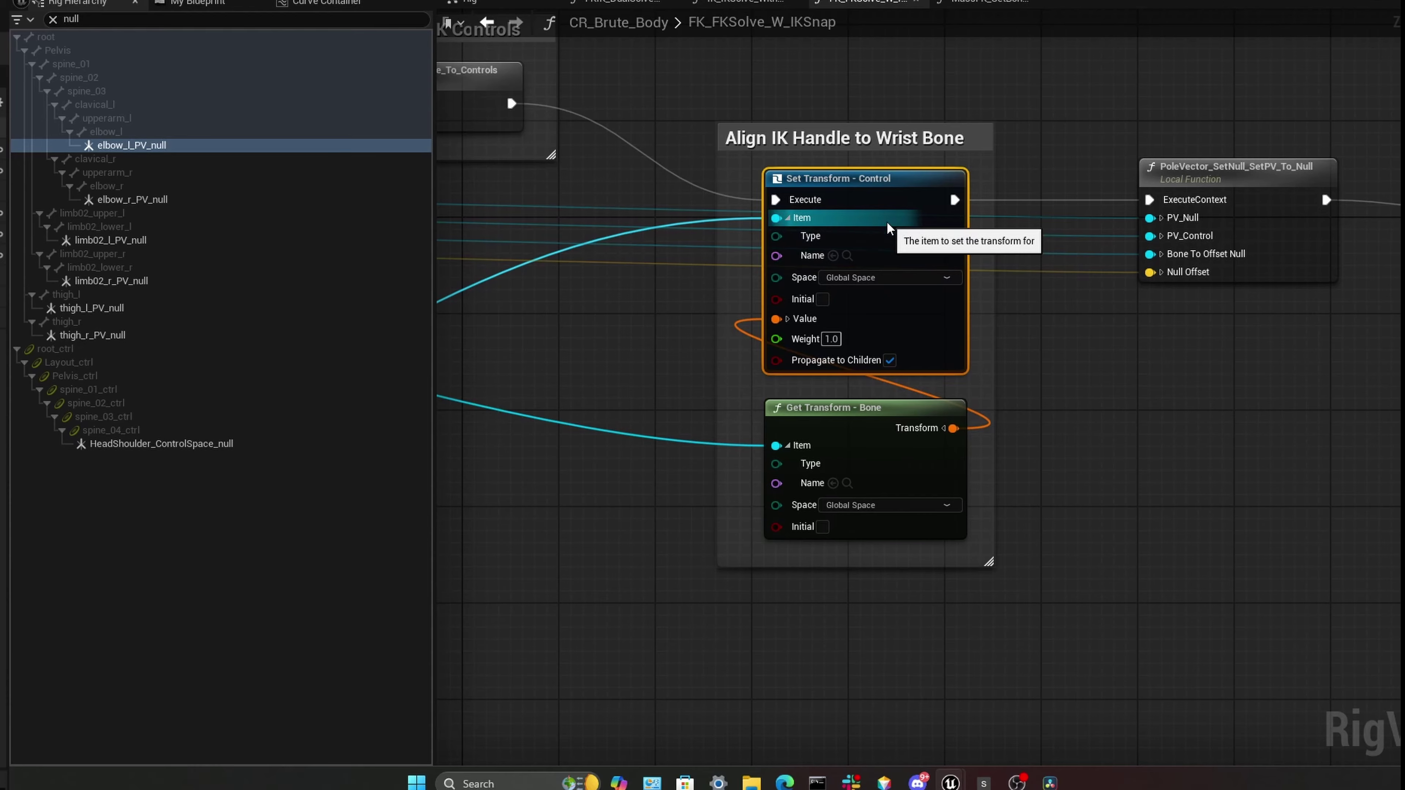
- Examine the PoleVector_SetNull_SetPV_To_Null node and its PV_Null, PV_Control, Bone To Offset Null and Null Offset inputs
right_drag(966, 258, 1176, 382)
scroll(1176, 382, down, 2)
right_drag(1201, 279, 840, 206)
scroll(1071, 278, up, 2)
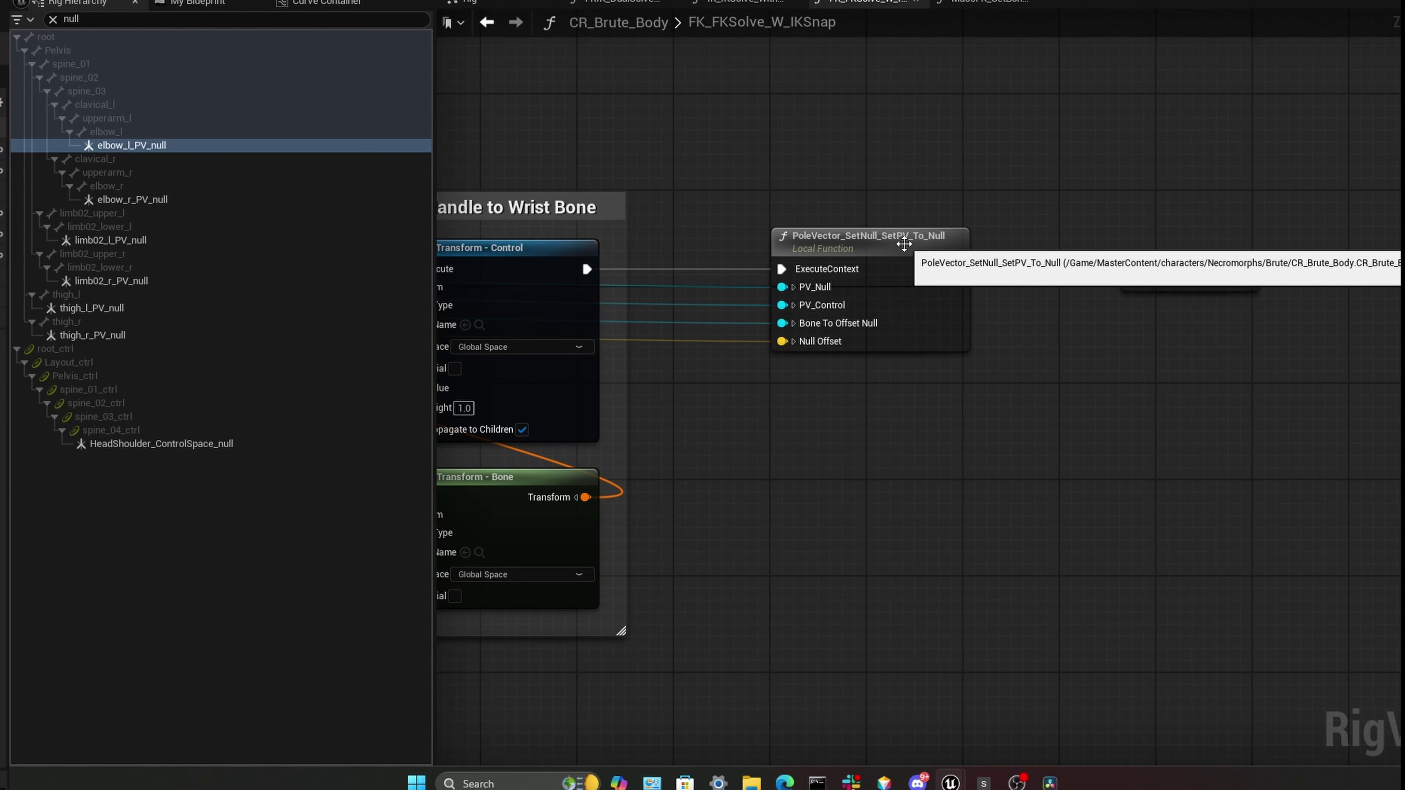
right_drag(1011, 241, 1065, 223)
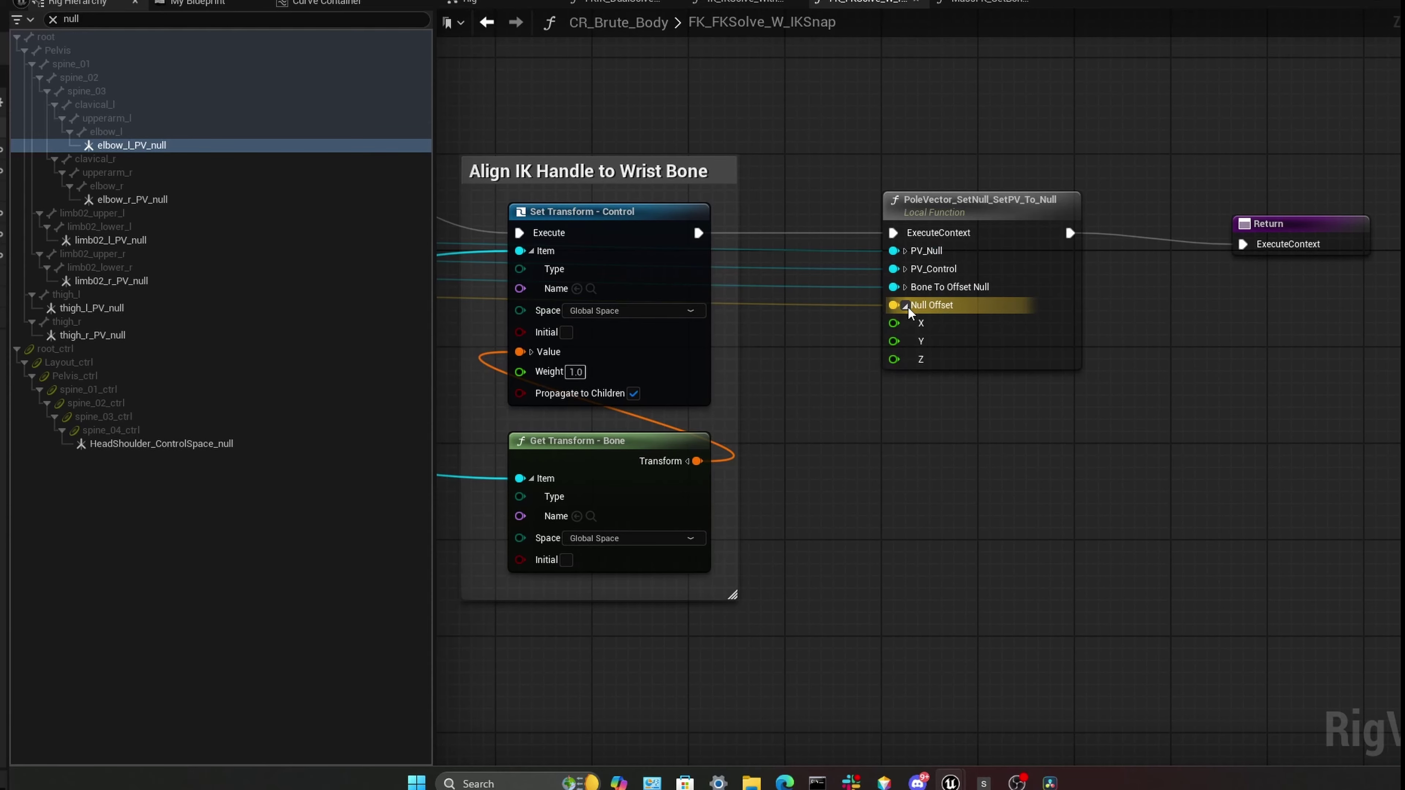
right_drag(928, 270, 972, 279)
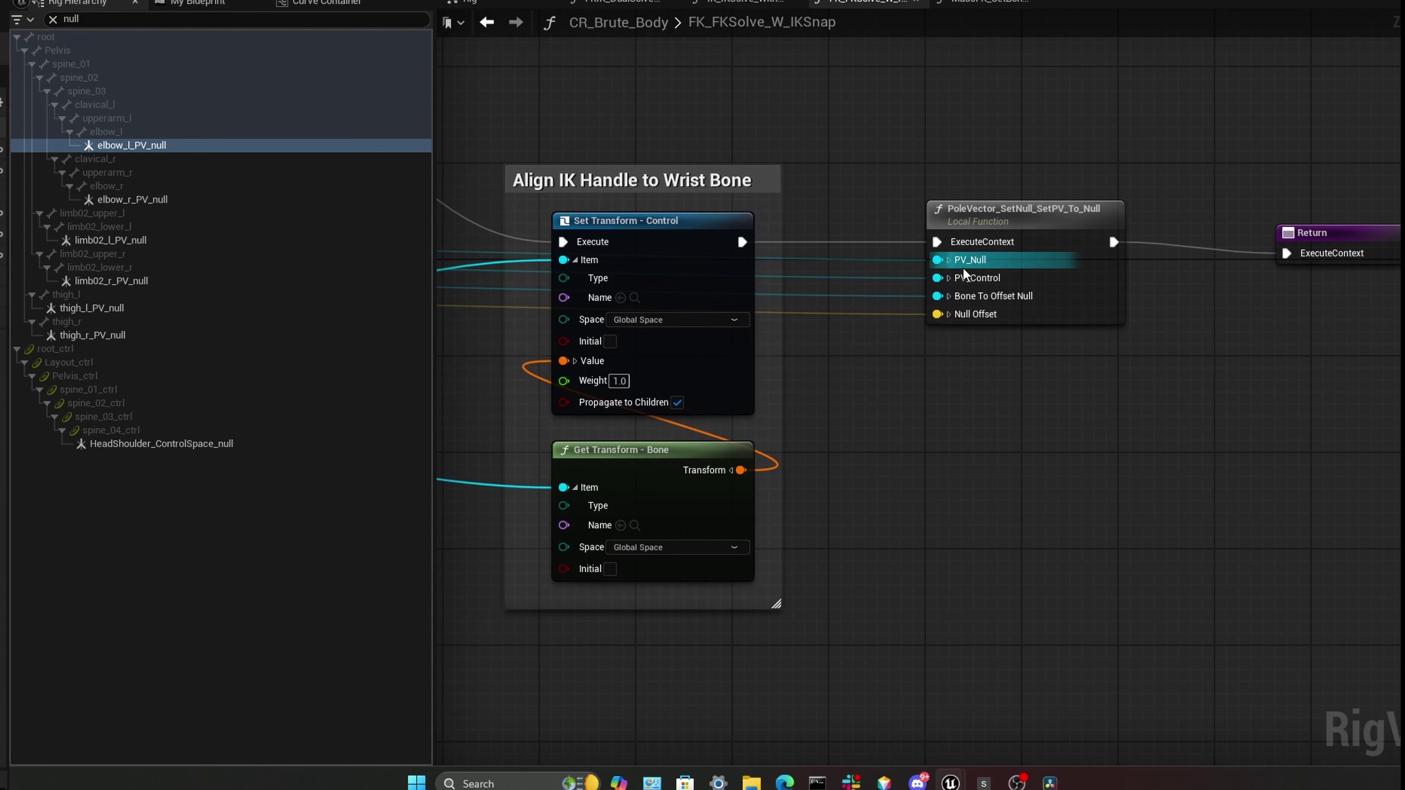
click(1034, 214)
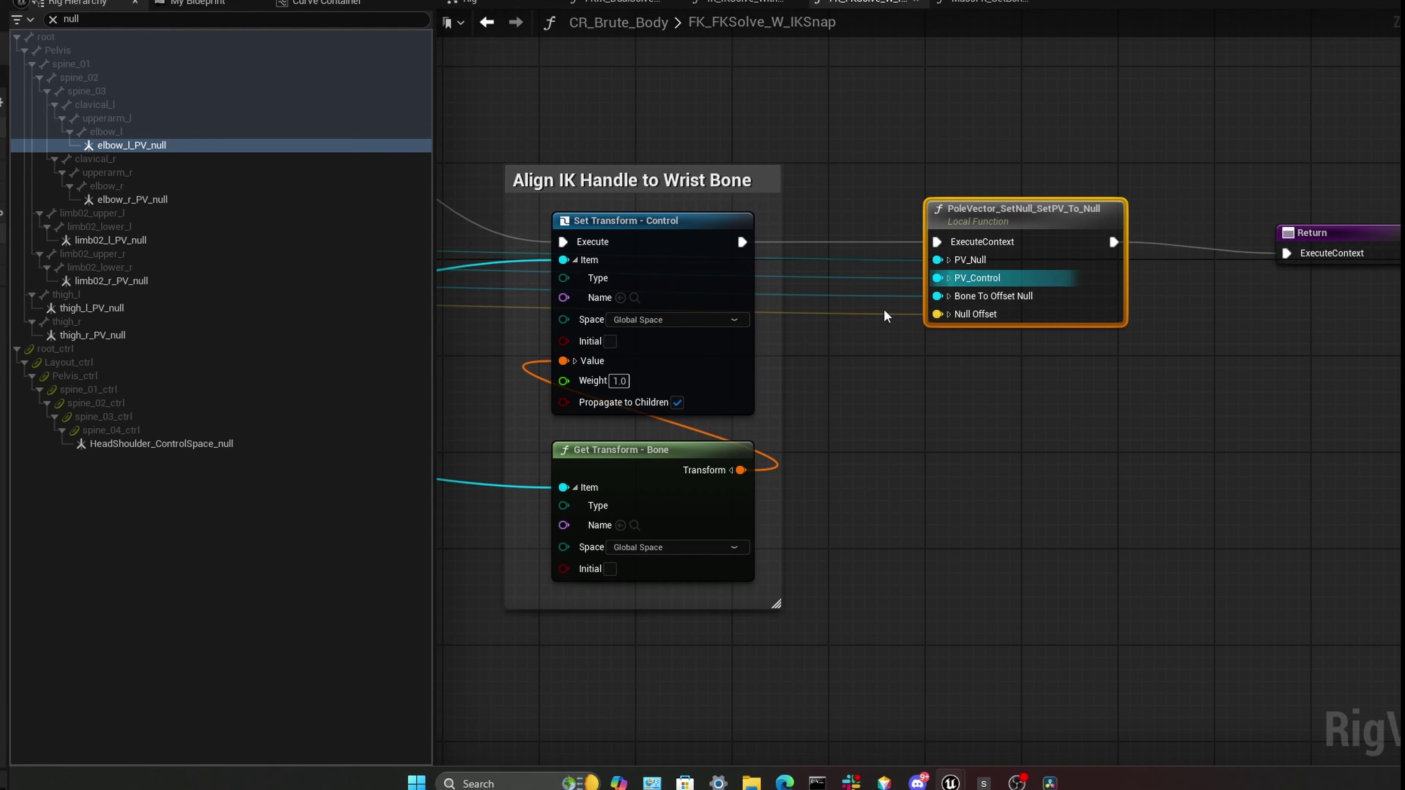
right_drag(546, 392, 640, 401)
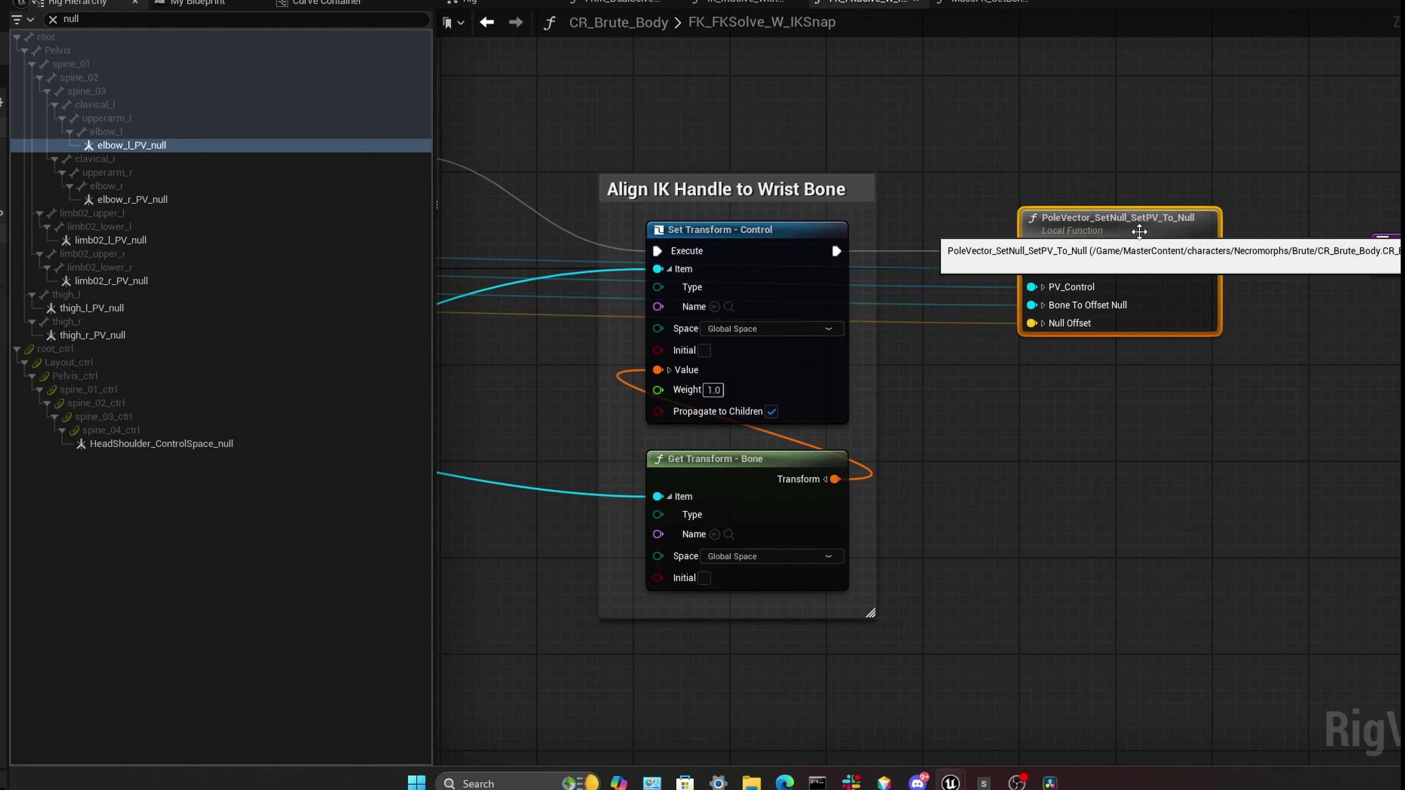
right_drag(1160, 439, 991, 417)
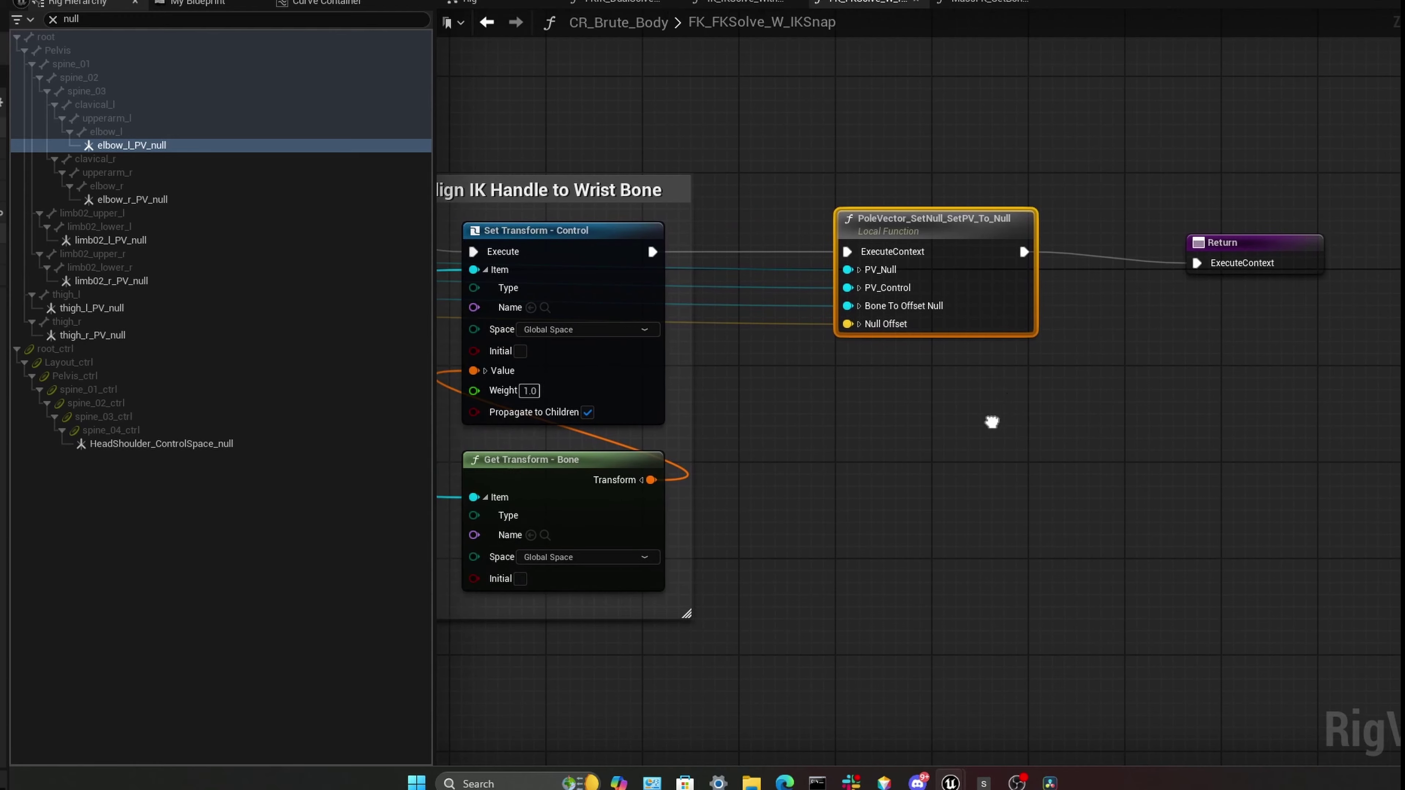
click(944, 338)
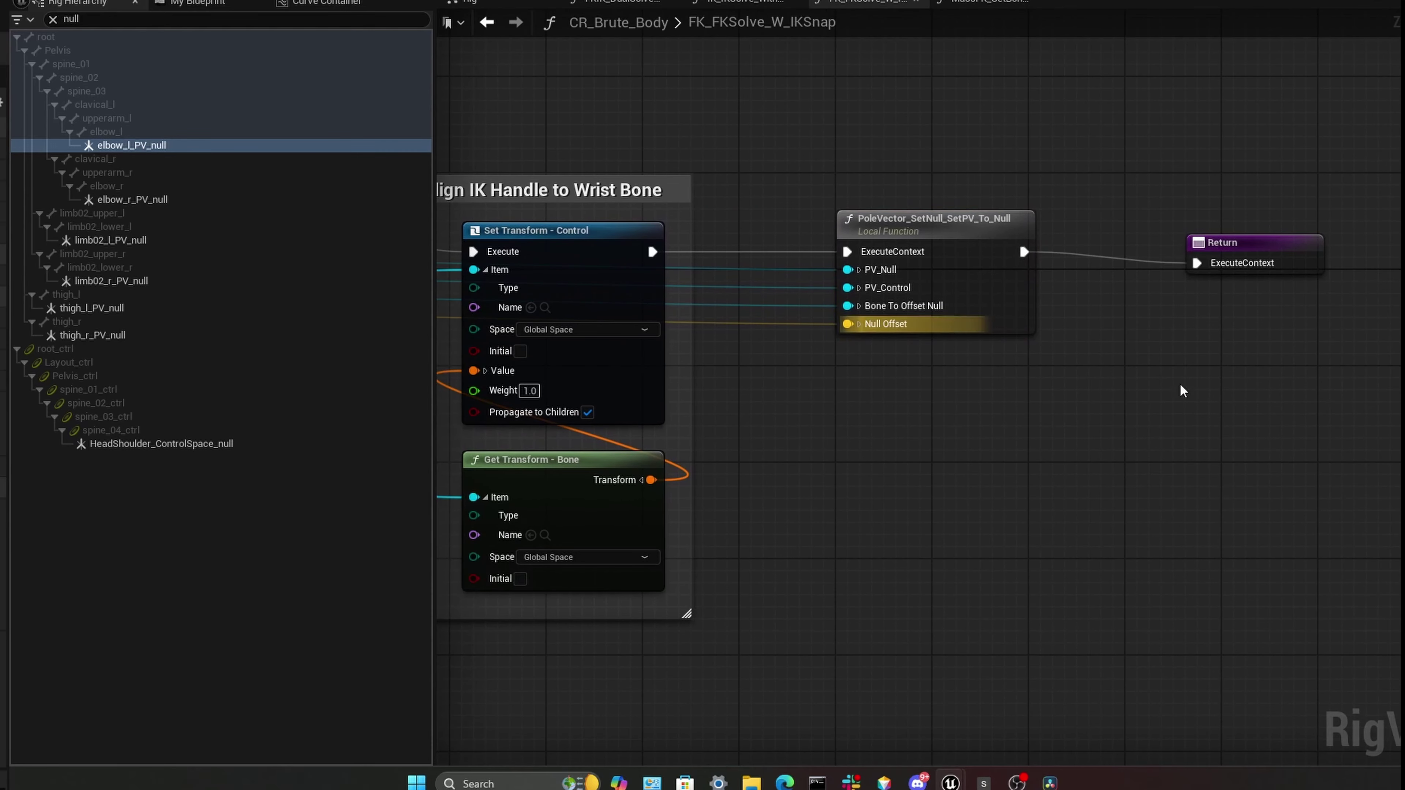
- Open the PoleVector_SetNull_SetPV_To_Null function and examine its nodes from Entry through to the Set PoleVector Ctrl to Null group
double_click(1019, 242)
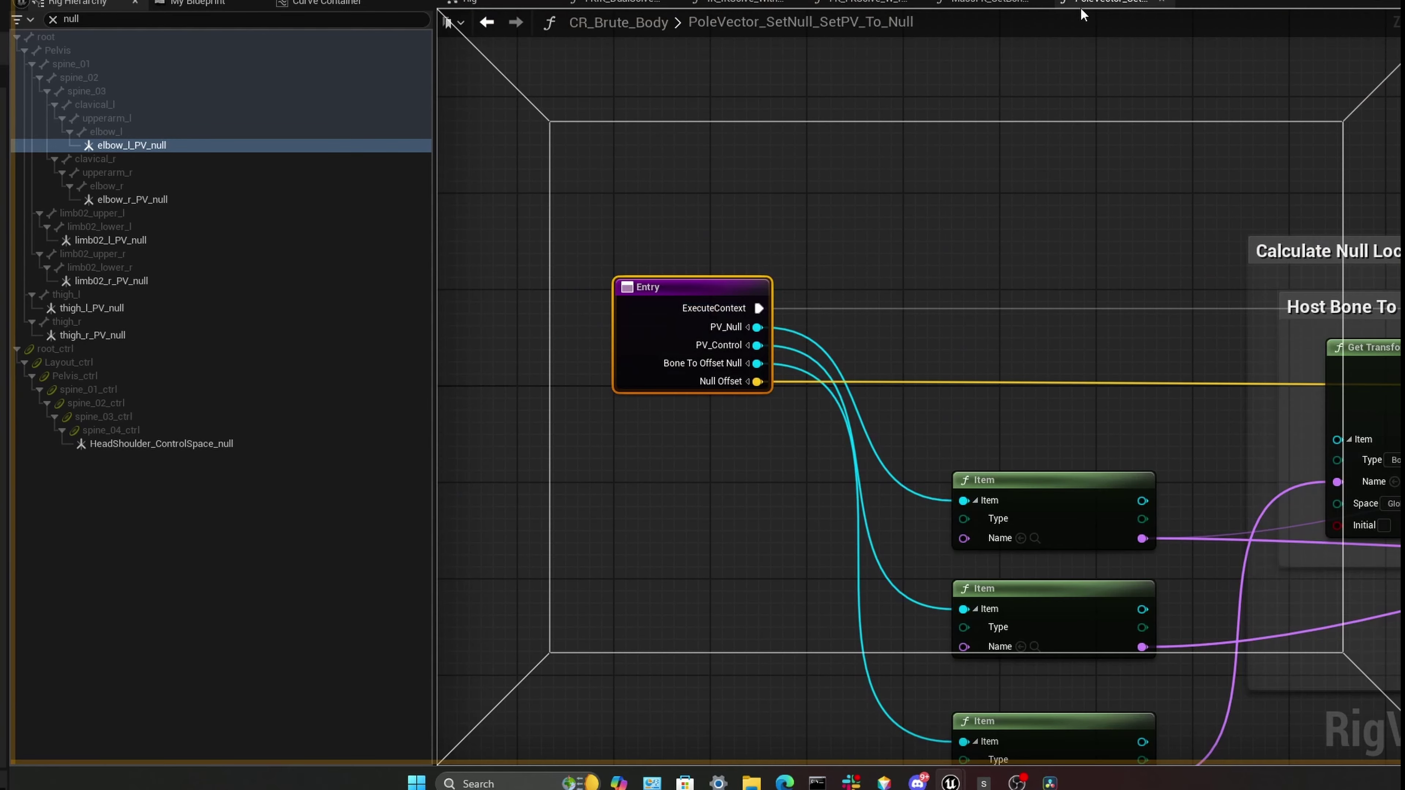
right_drag(1139, 262, 797, 355)
right_drag(802, 412, 617, 432)
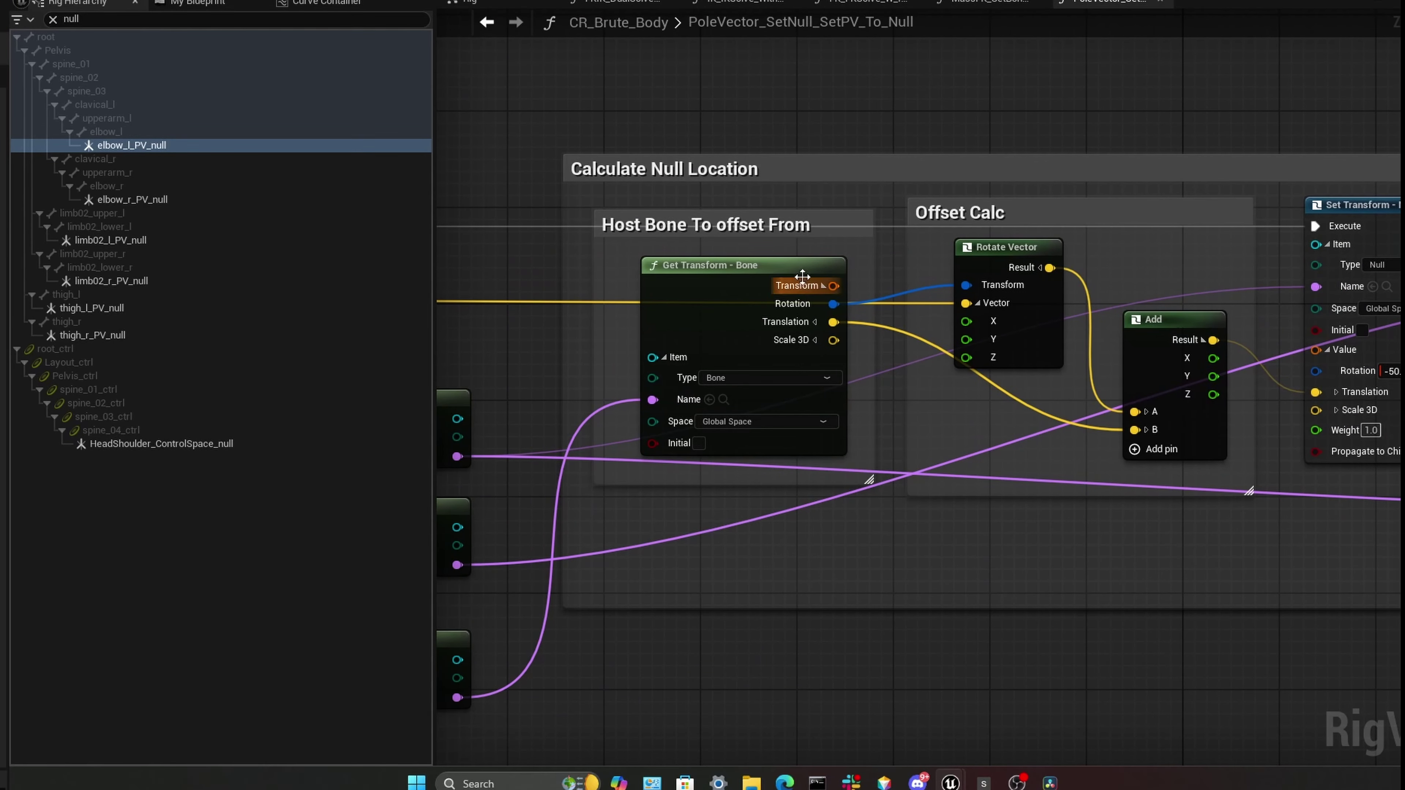
right_drag(1102, 218, 713, 206)
click(1050, 189)
right_drag(1244, 356, 900, 370)
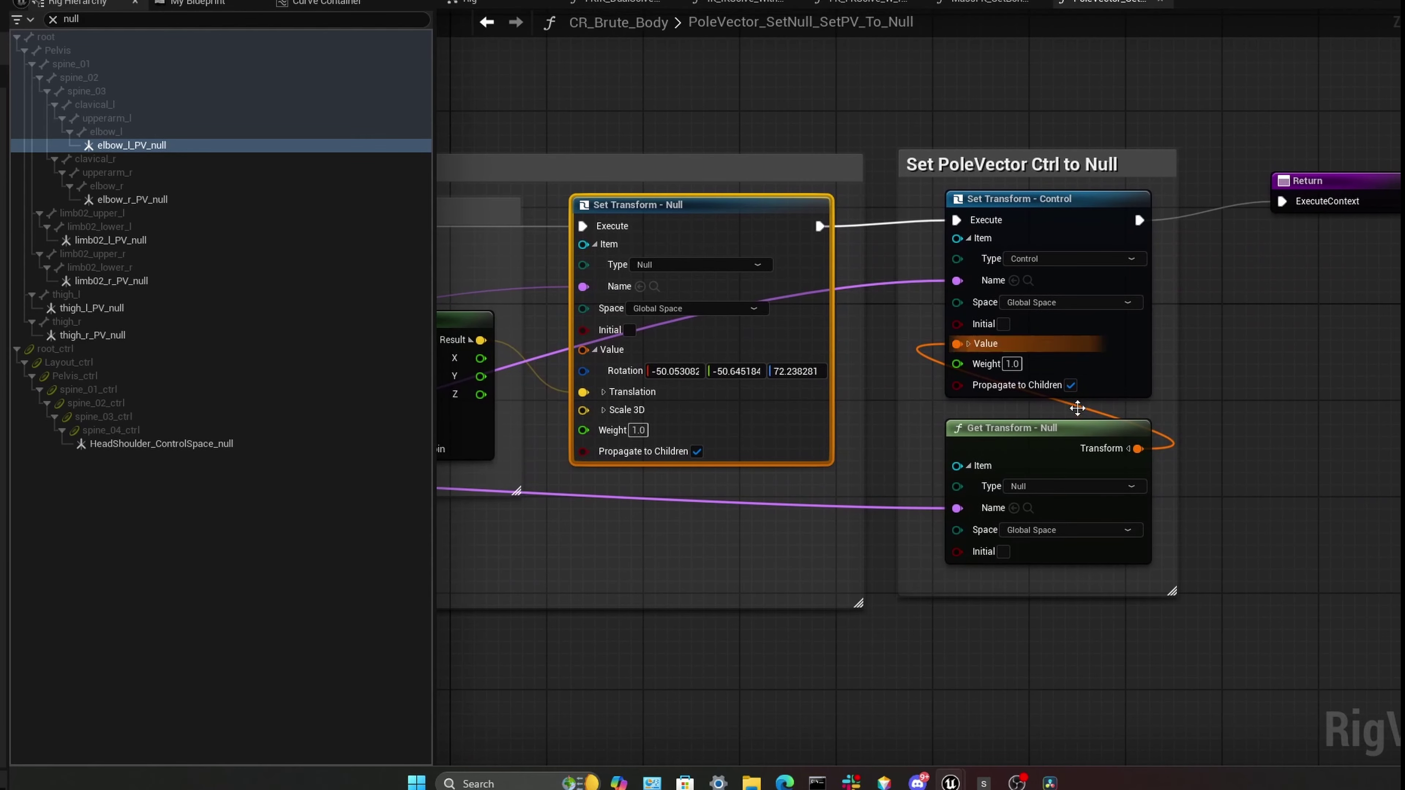
- Examine how Null Offset and the host bone's transform pass through Rotate Vector and Add in the Calculate Null Location group
right_drag(481, 664, 1000, 588)
scroll(1292, 634, down, 2)
scroll(999, 587, down, 1)
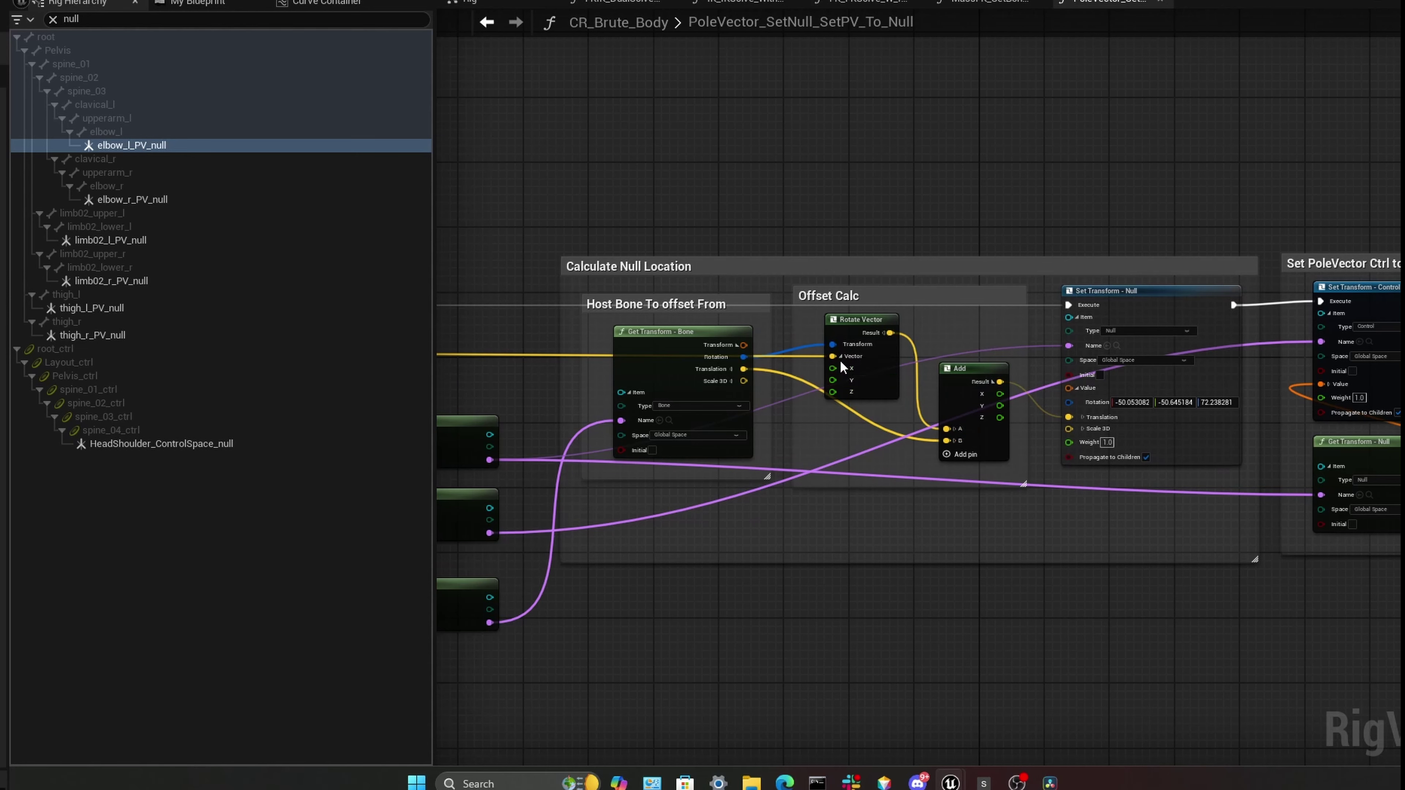
right_drag(827, 345, 1338, 314)
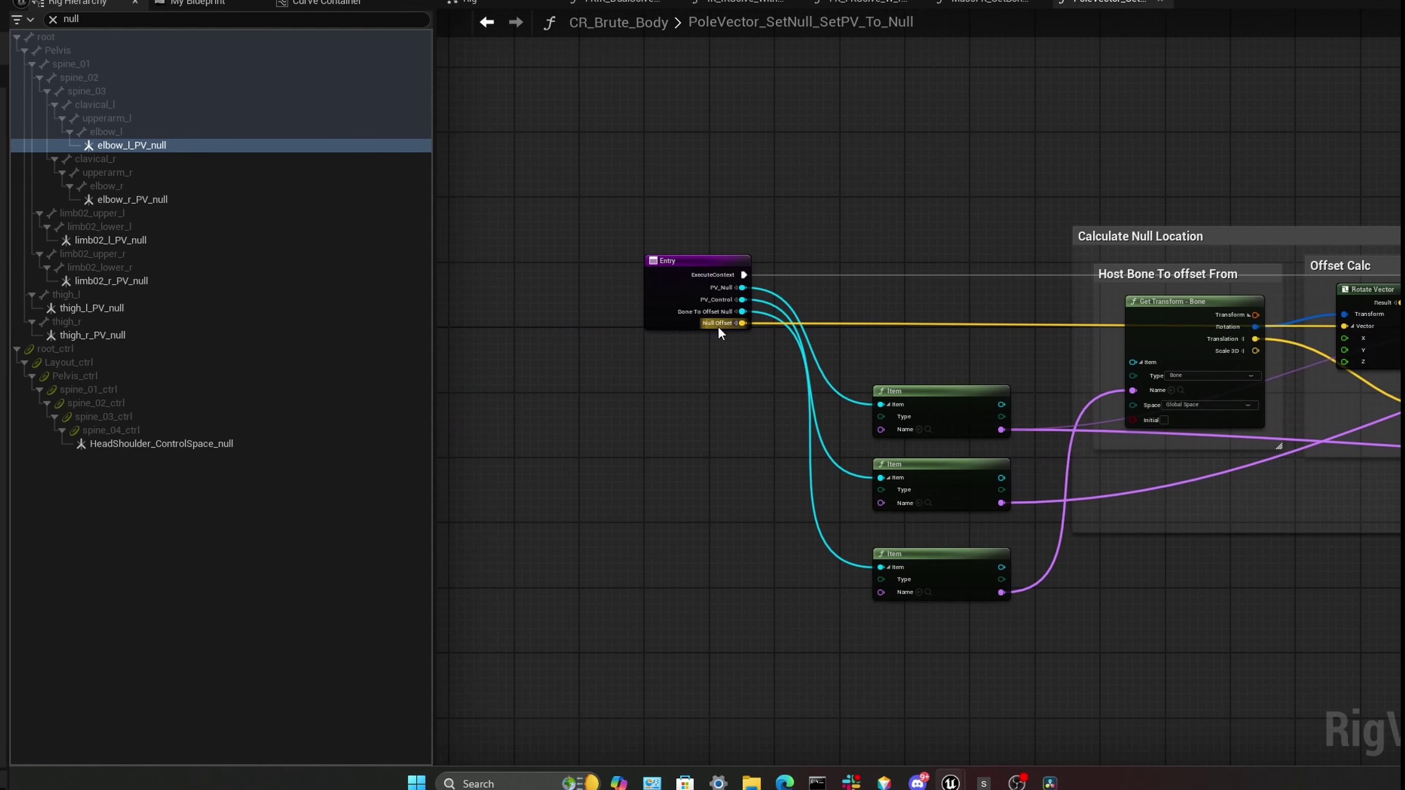
right_drag(831, 336, 475, 326)
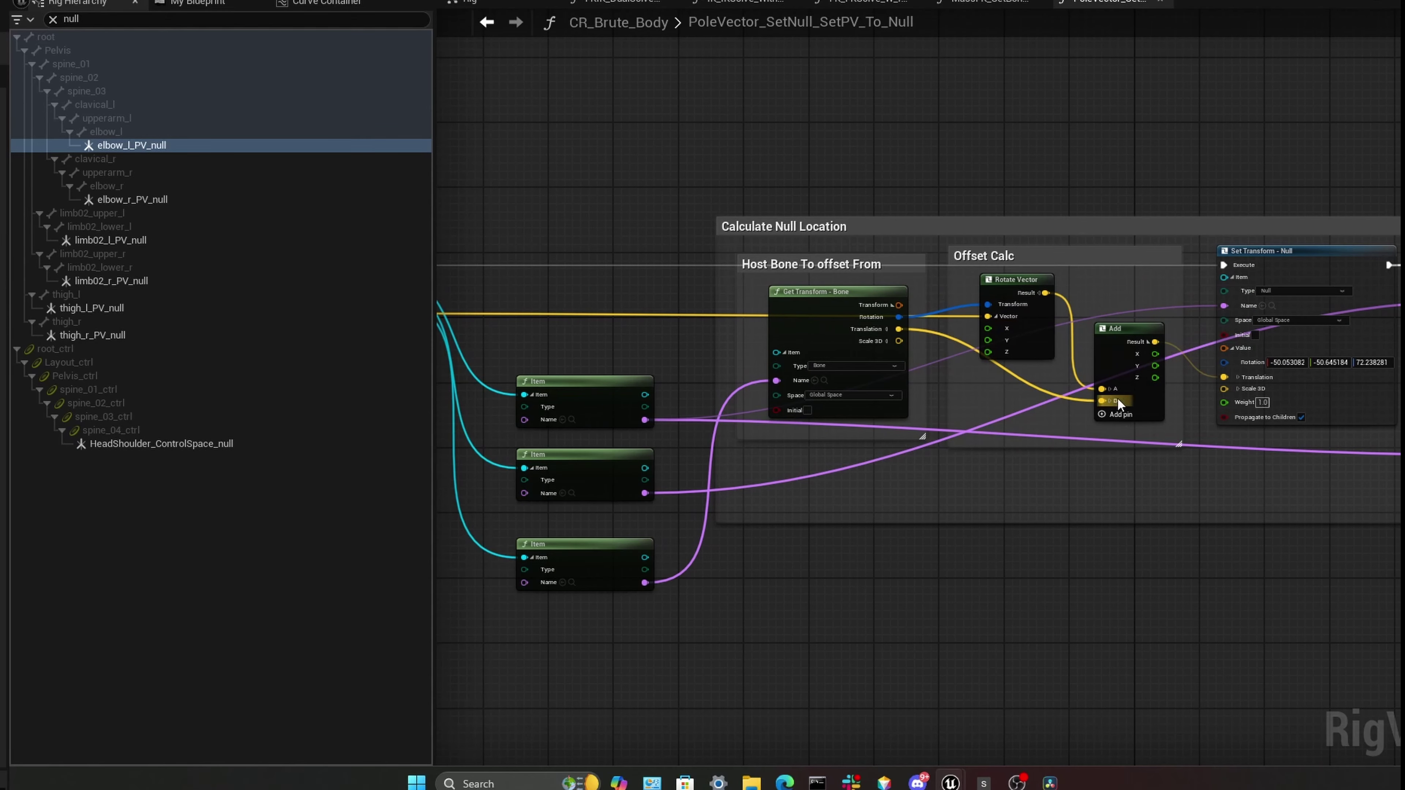
scroll(1028, 470, up, 1)
scroll(730, 394, up, 1)
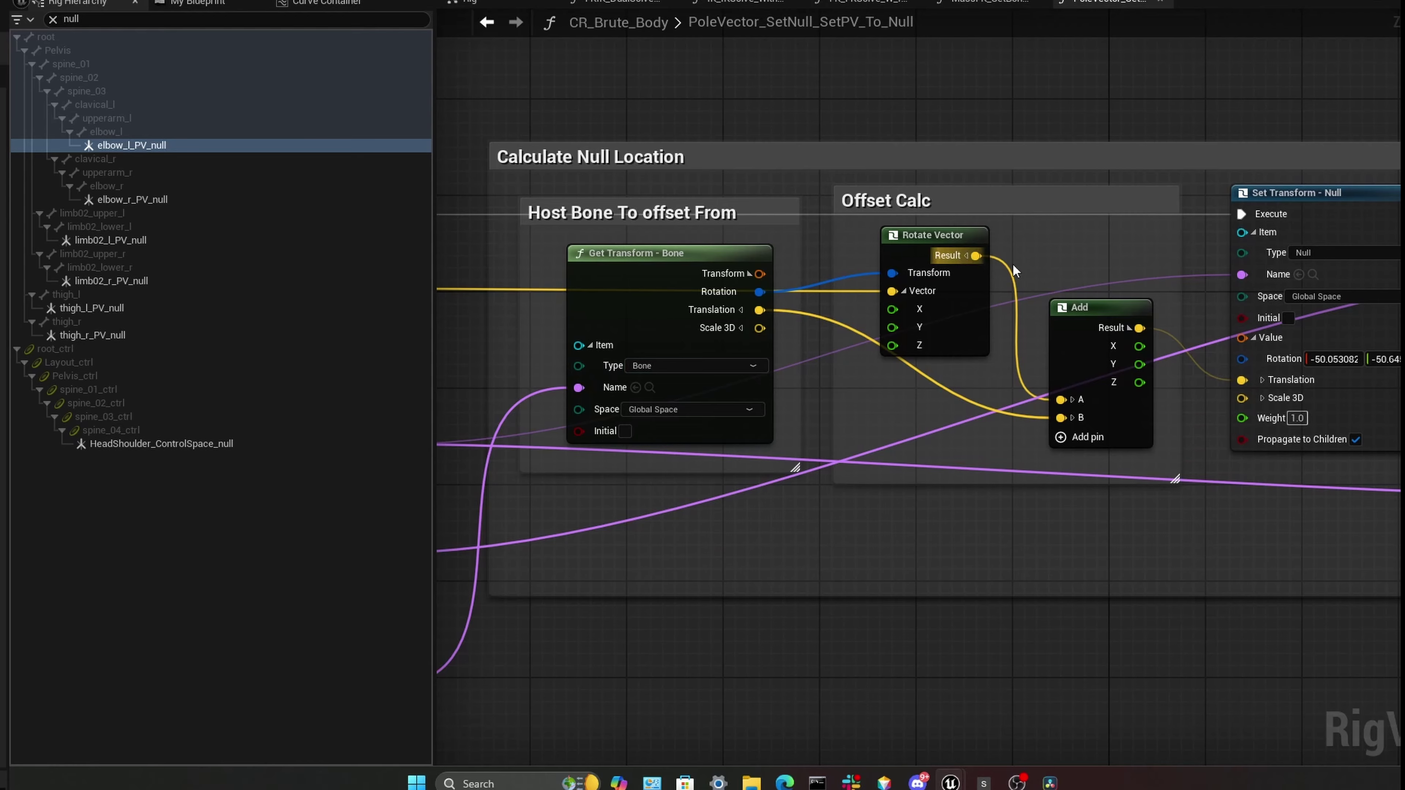
right_drag(1013, 264, 775, 285)
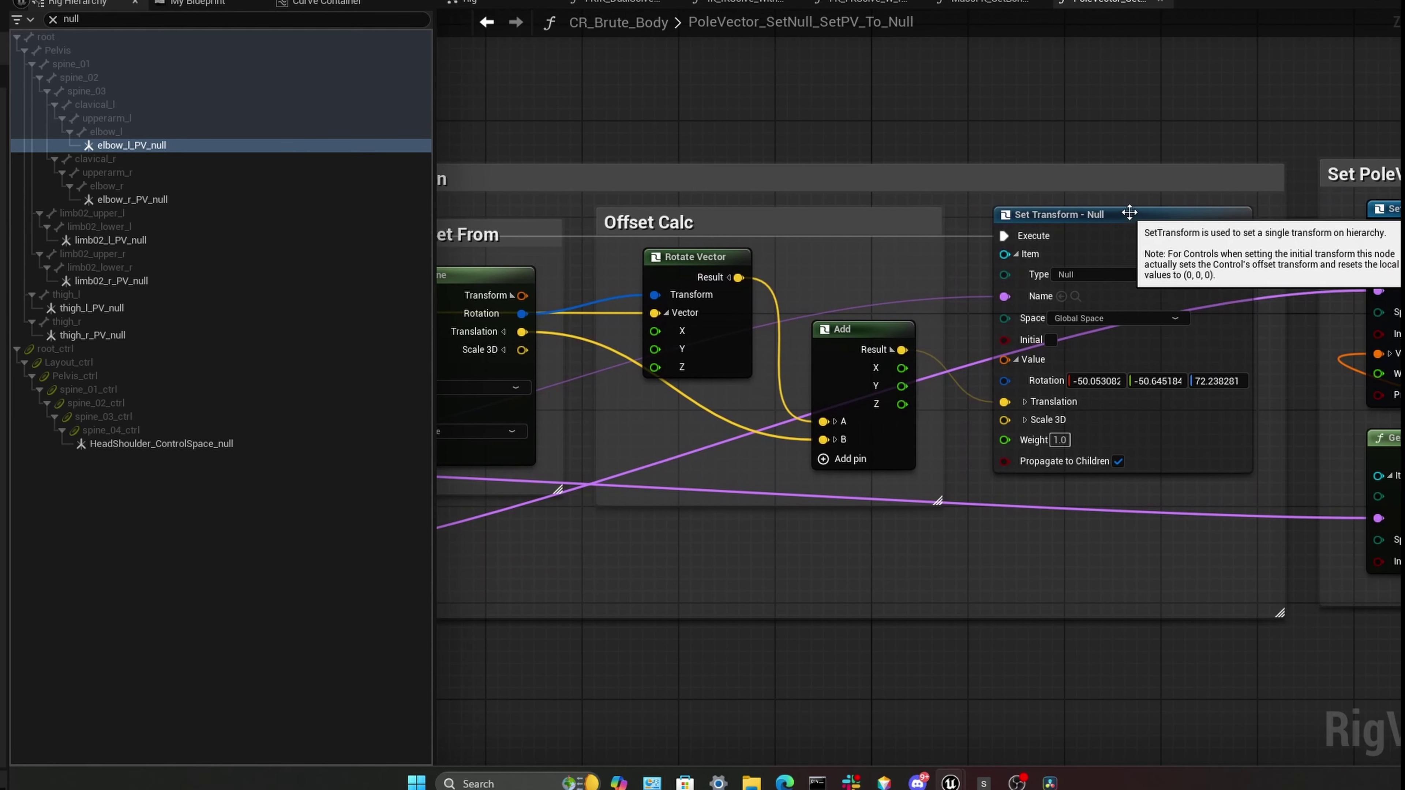
right_drag(1218, 251, 1277, 209)
scroll(977, 297, down, 1)
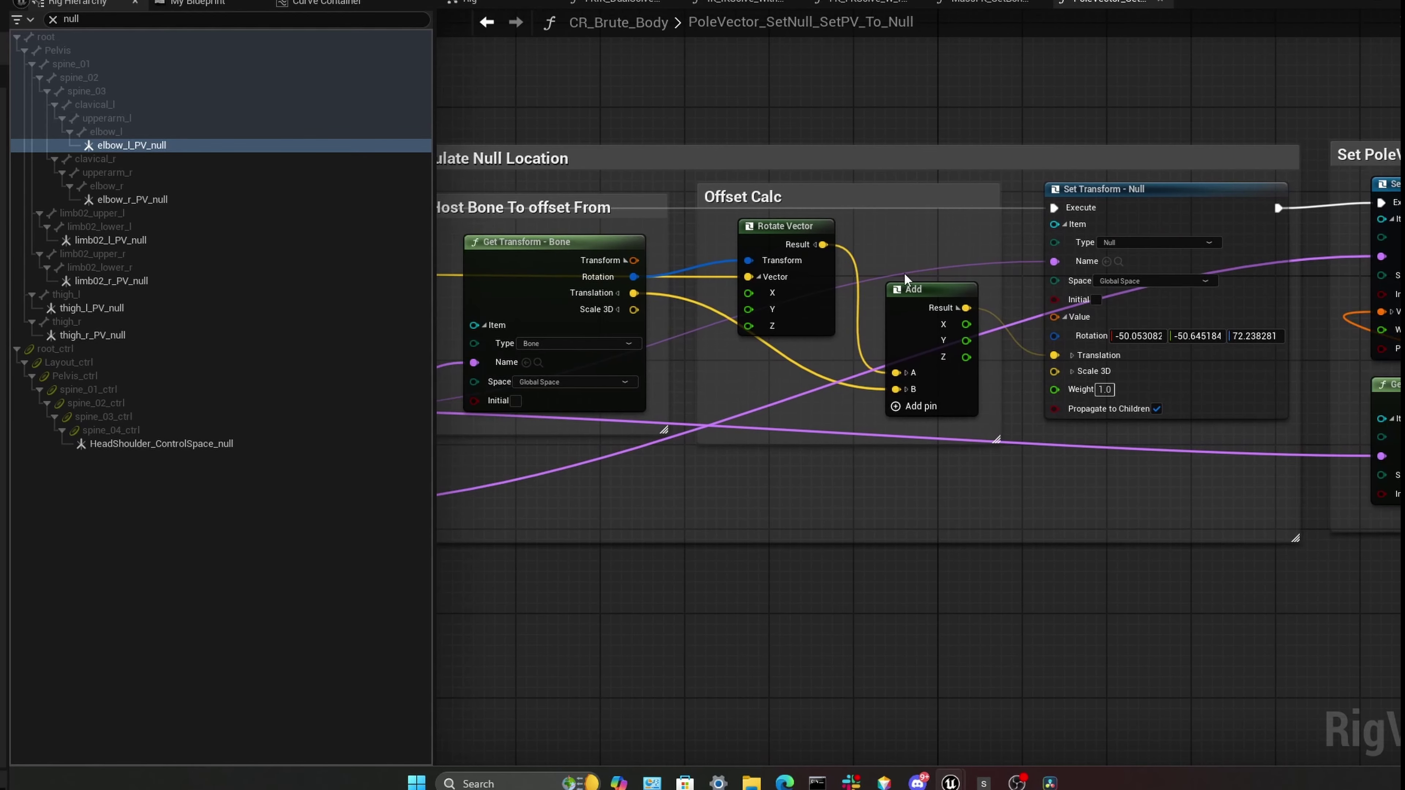
right_drag(483, 256, 543, 233)
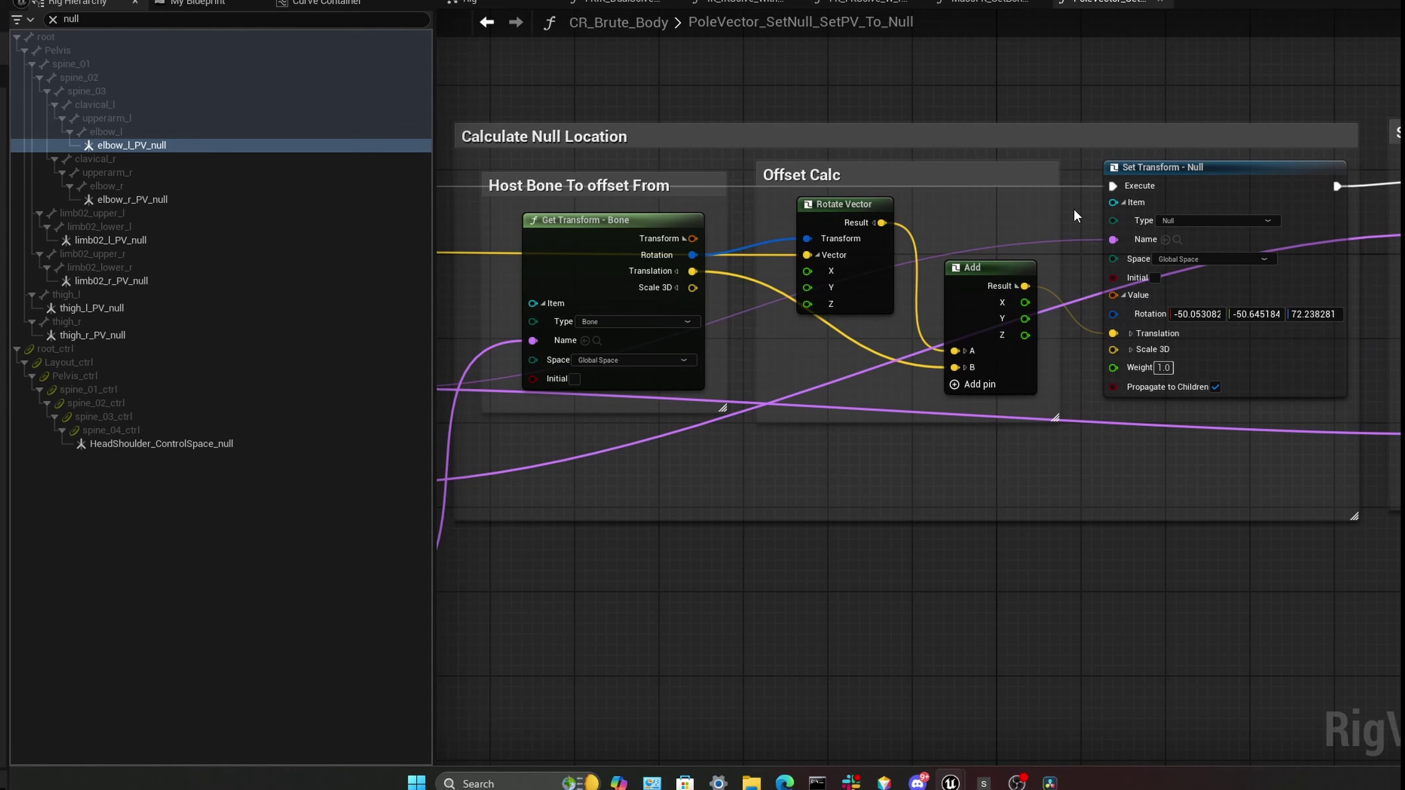
- Examine how Set Transform - Null leads into the Set PoleVector Ctrl to Null group, leaving the group's title as it is
click(1333, 176)
right_drag(1252, 209, 774, 255)
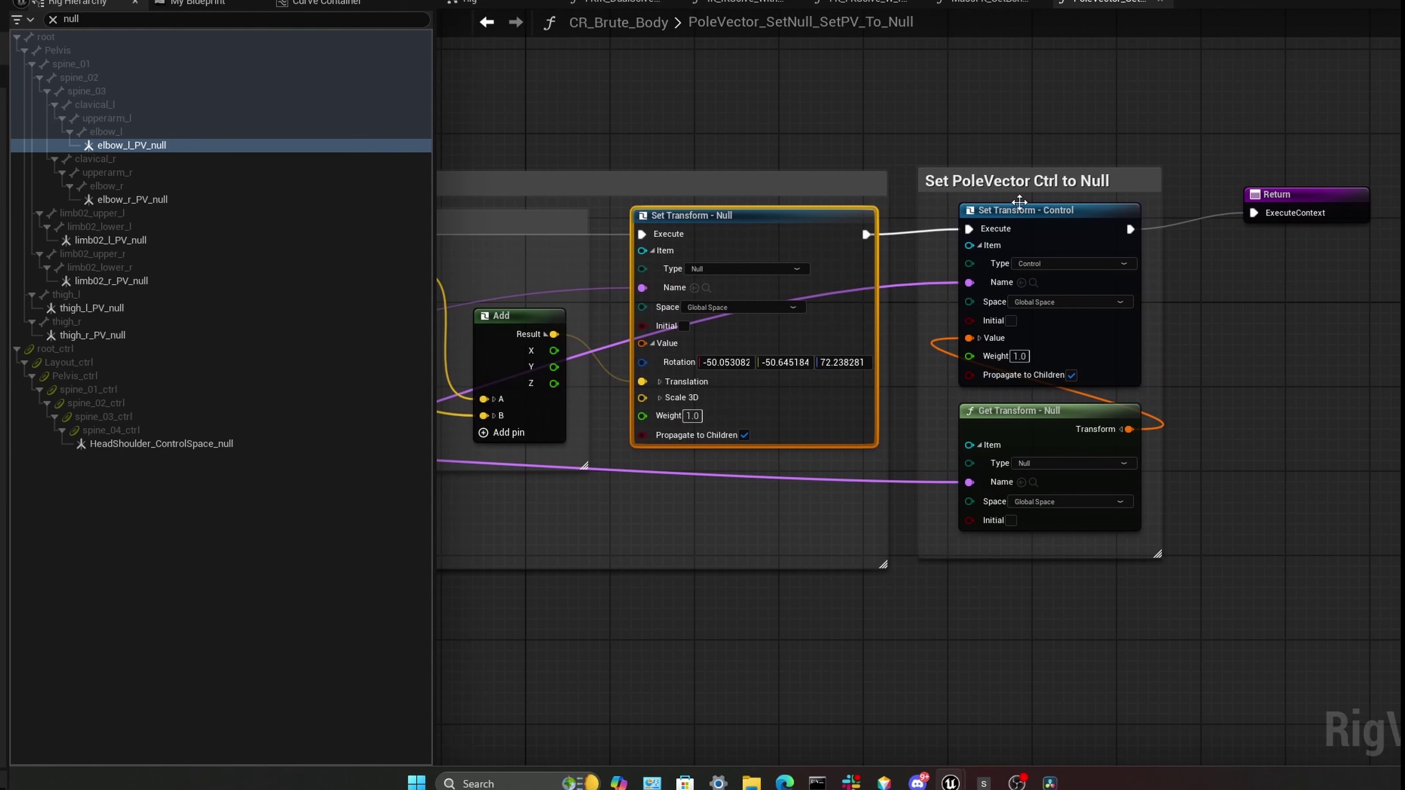
click(1124, 177)
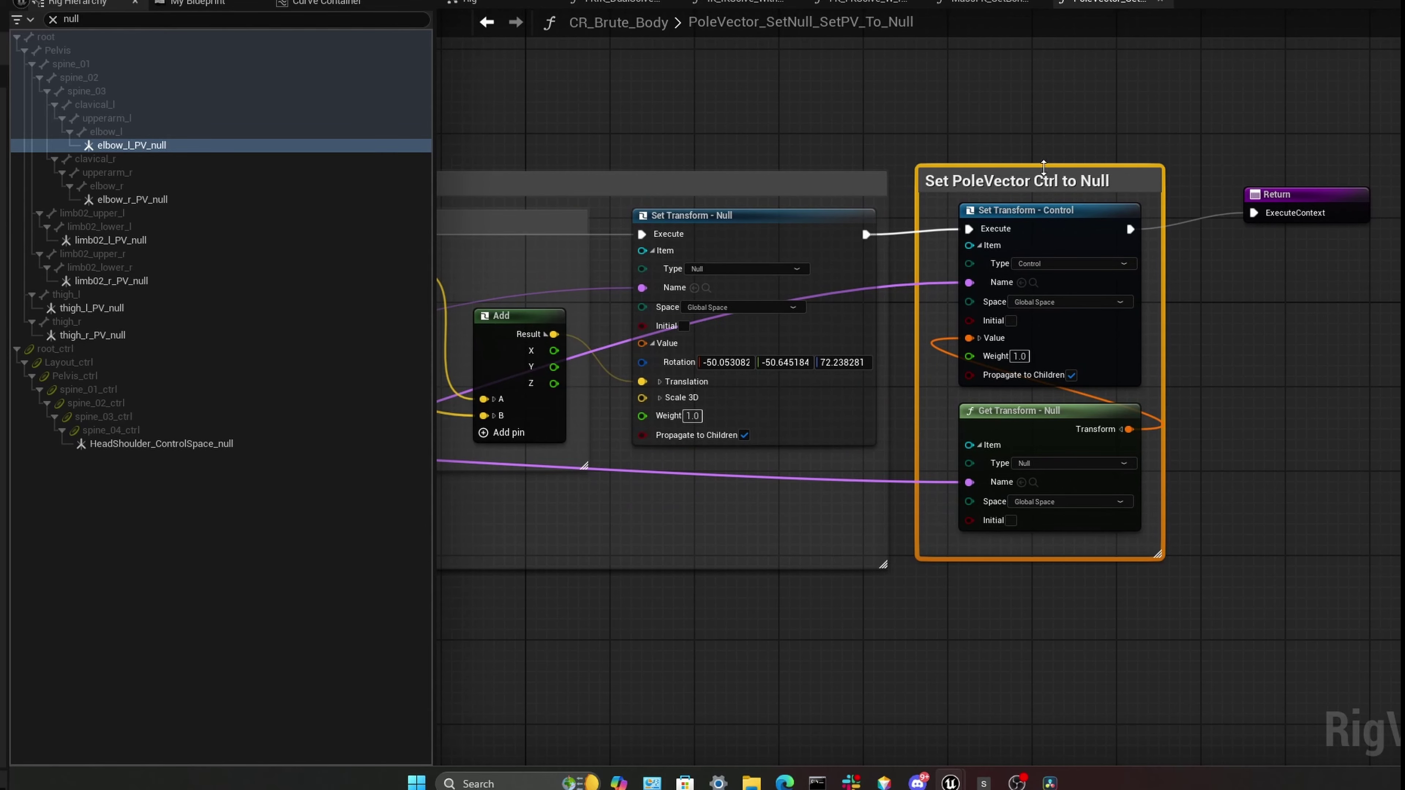
right_drag(1202, 334, 1163, 353)
drag(1087, 204, 1108, 204)
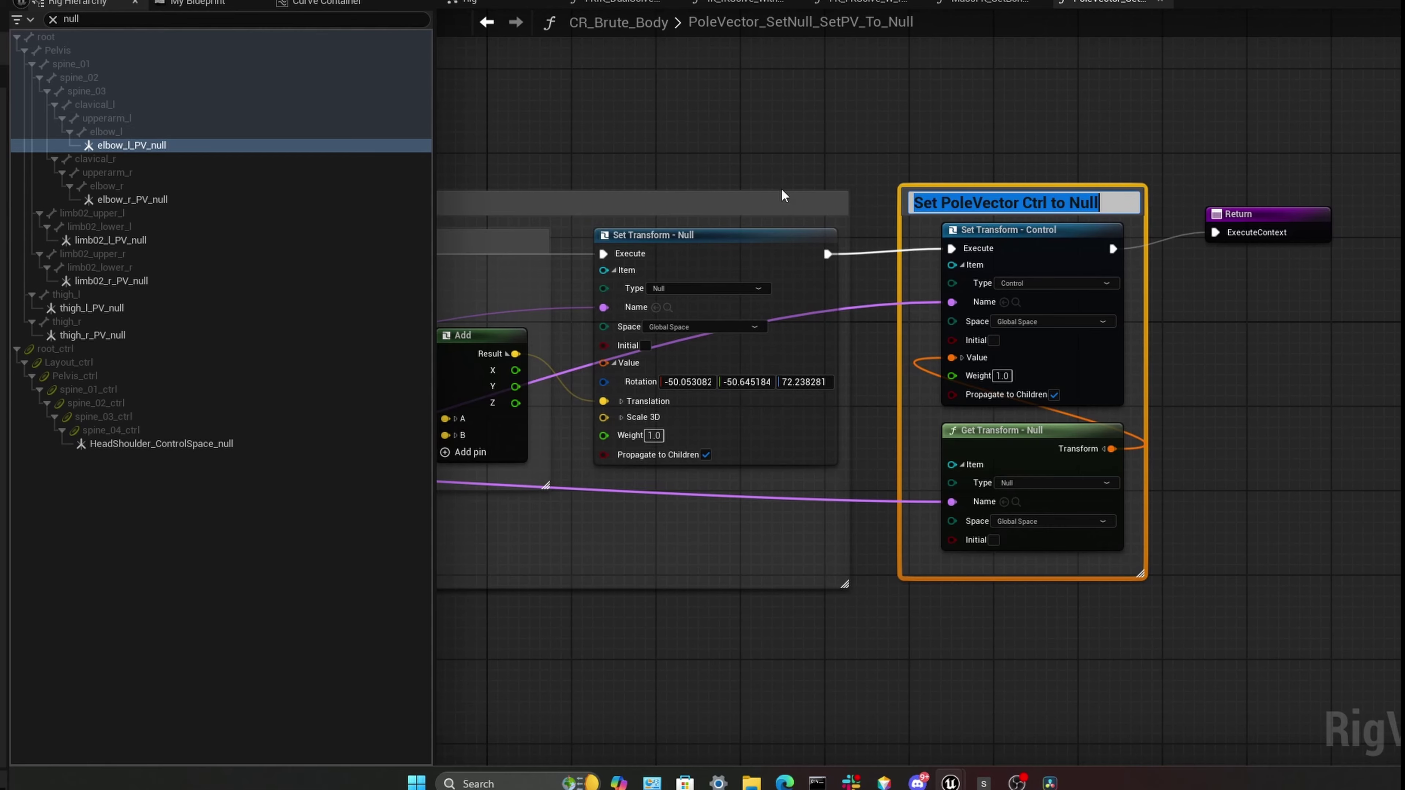
click(827, 148)
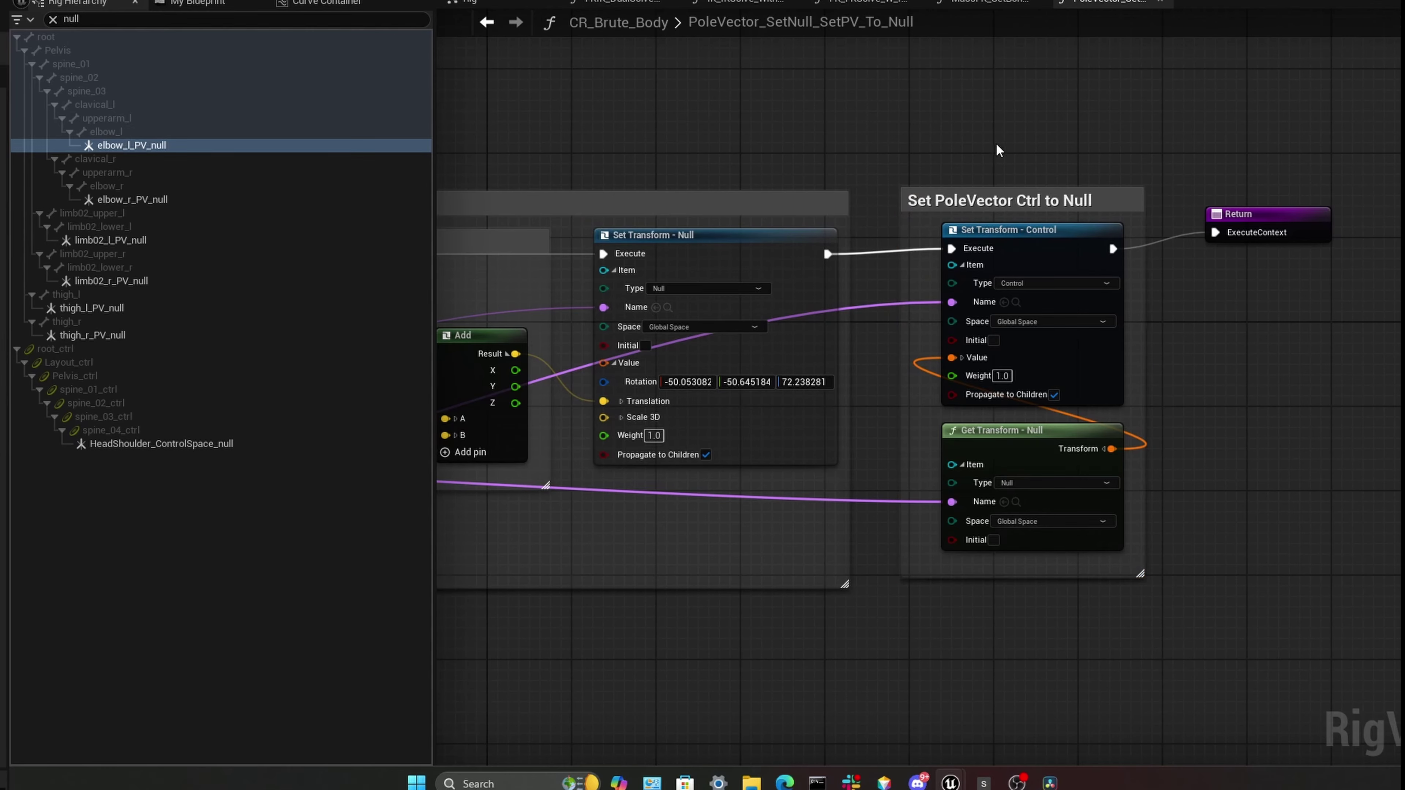
click(1102, 207)
click(1171, 158)
right_drag(1057, 136, 1117, 136)
scroll(1086, 233, down, 2)
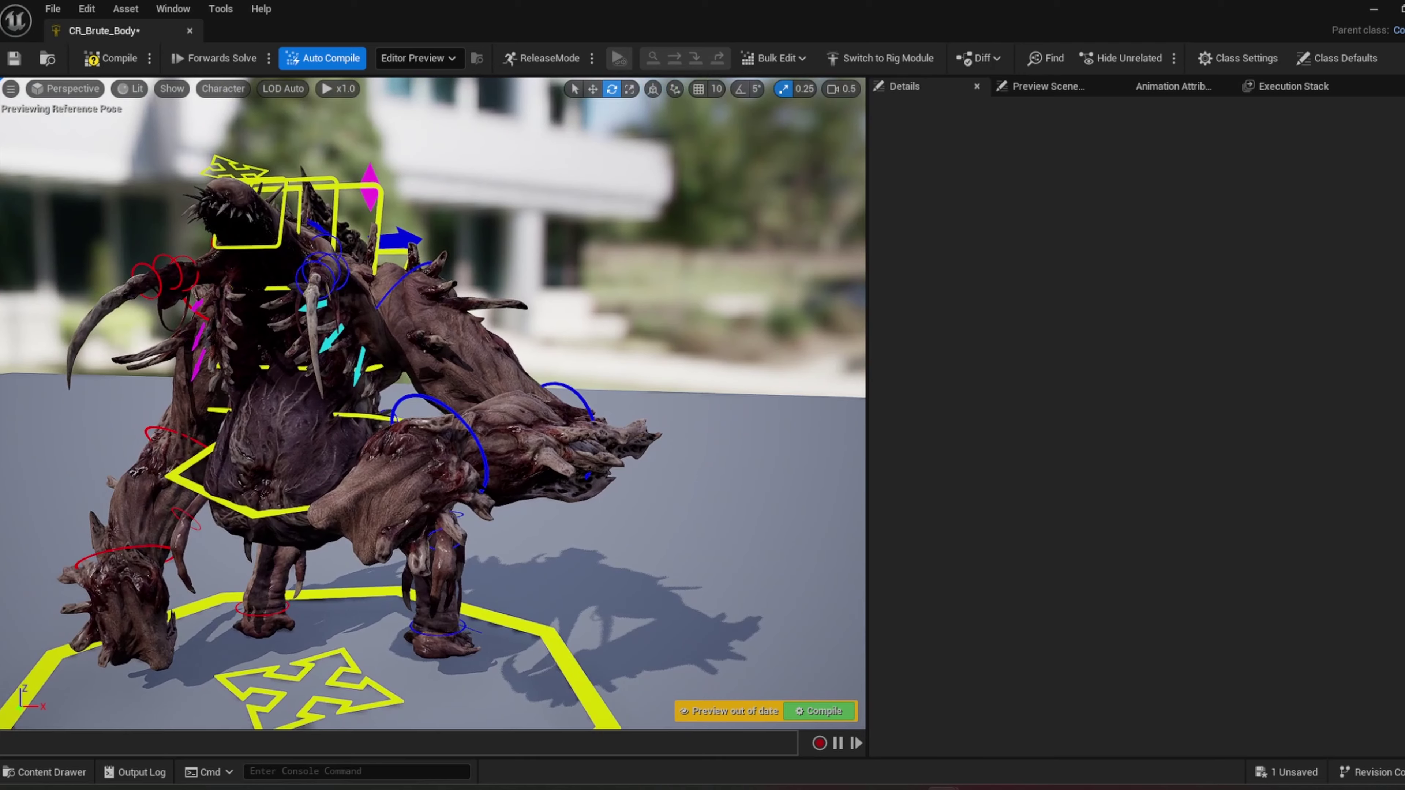
- Rotate upperarm_l_ctrl in the rig preview to raise the Brute's left main arm out to the side
click(457, 294)
drag(457, 293, 488, 397)
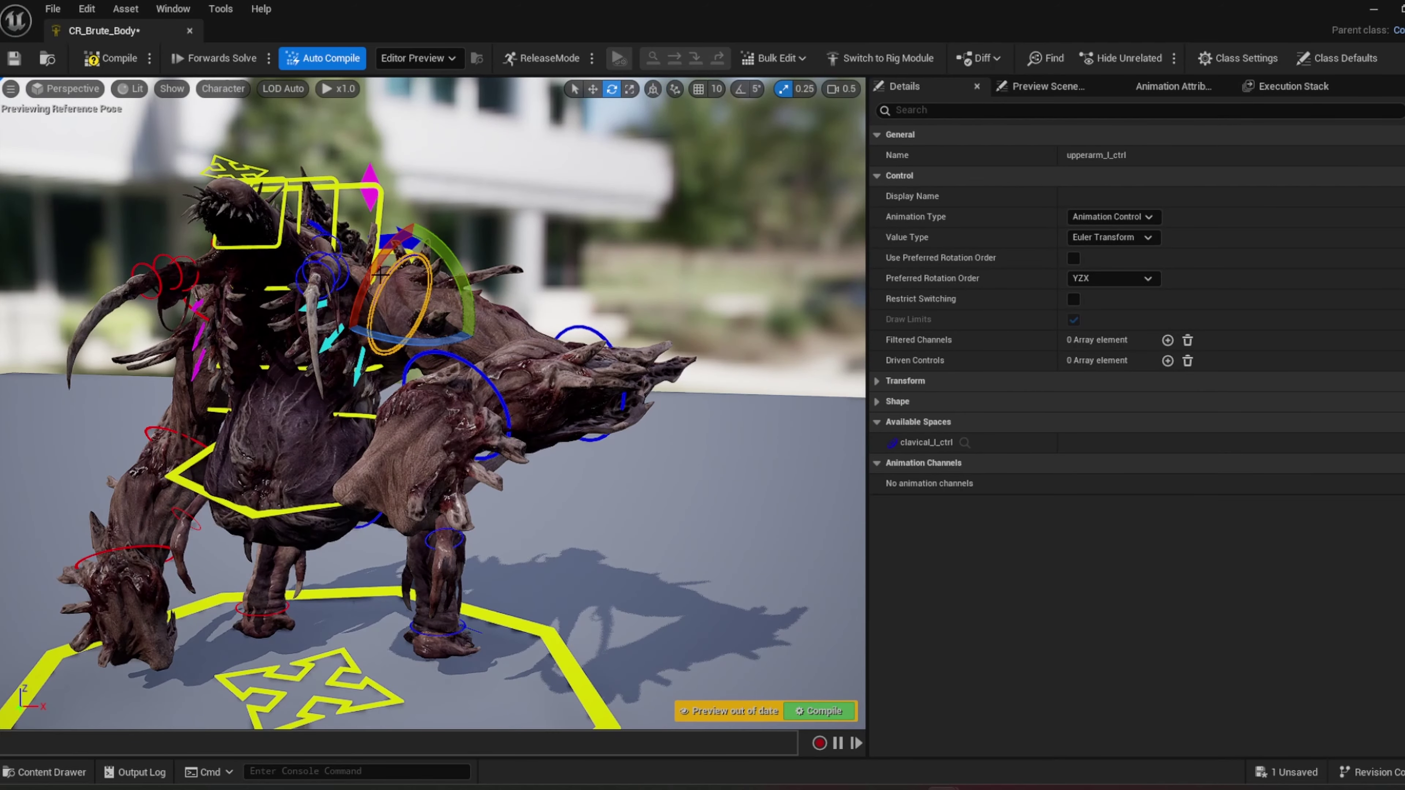
drag(379, 275, 396, 240)
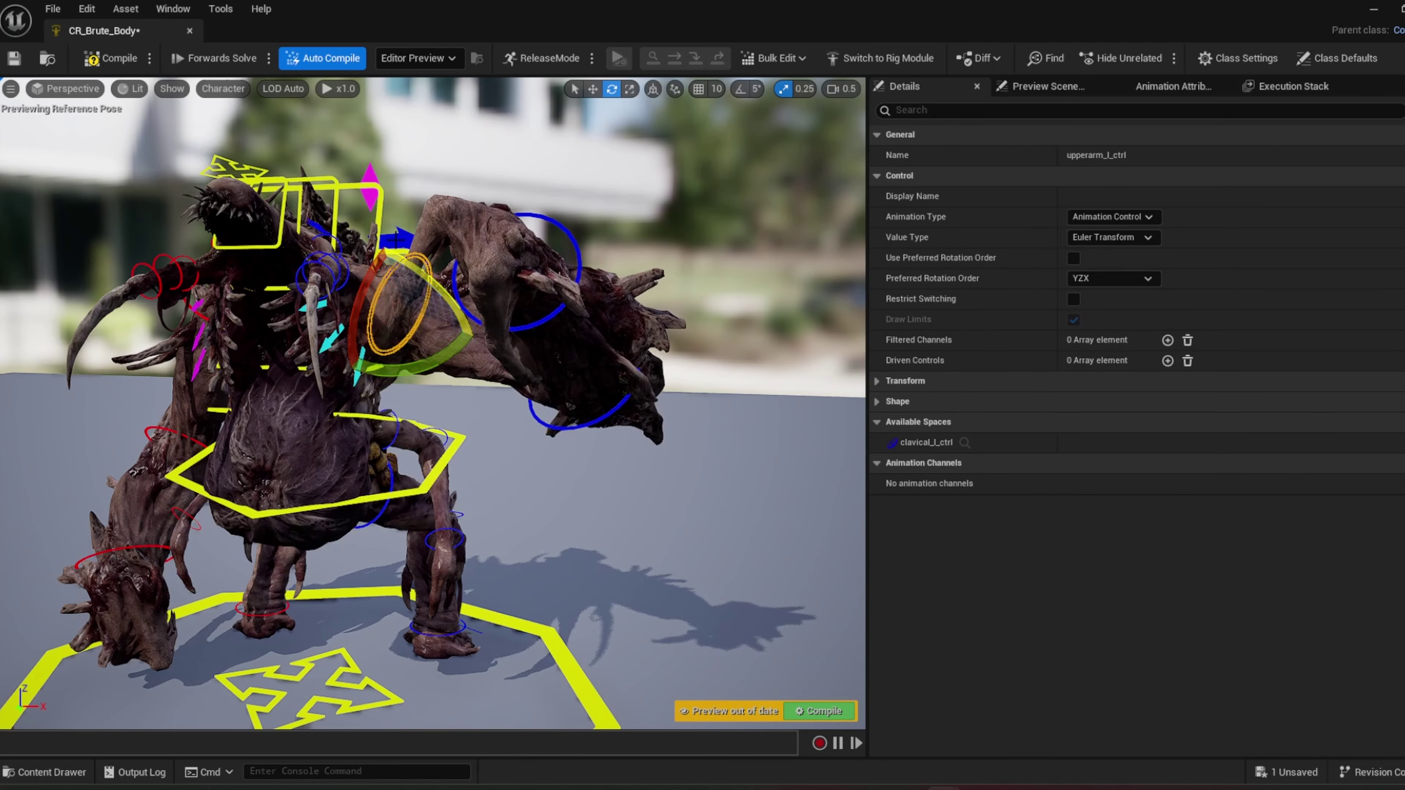
click(424, 245)
drag(423, 300, 422, 304)
- Enable IK_ArmsMain_L_Switch on Settings_ctrl and check the Arm_L_IK_PoleVector and clavical_l_ctrl controls, ending with Settings_ctrl selected
click(370, 179)
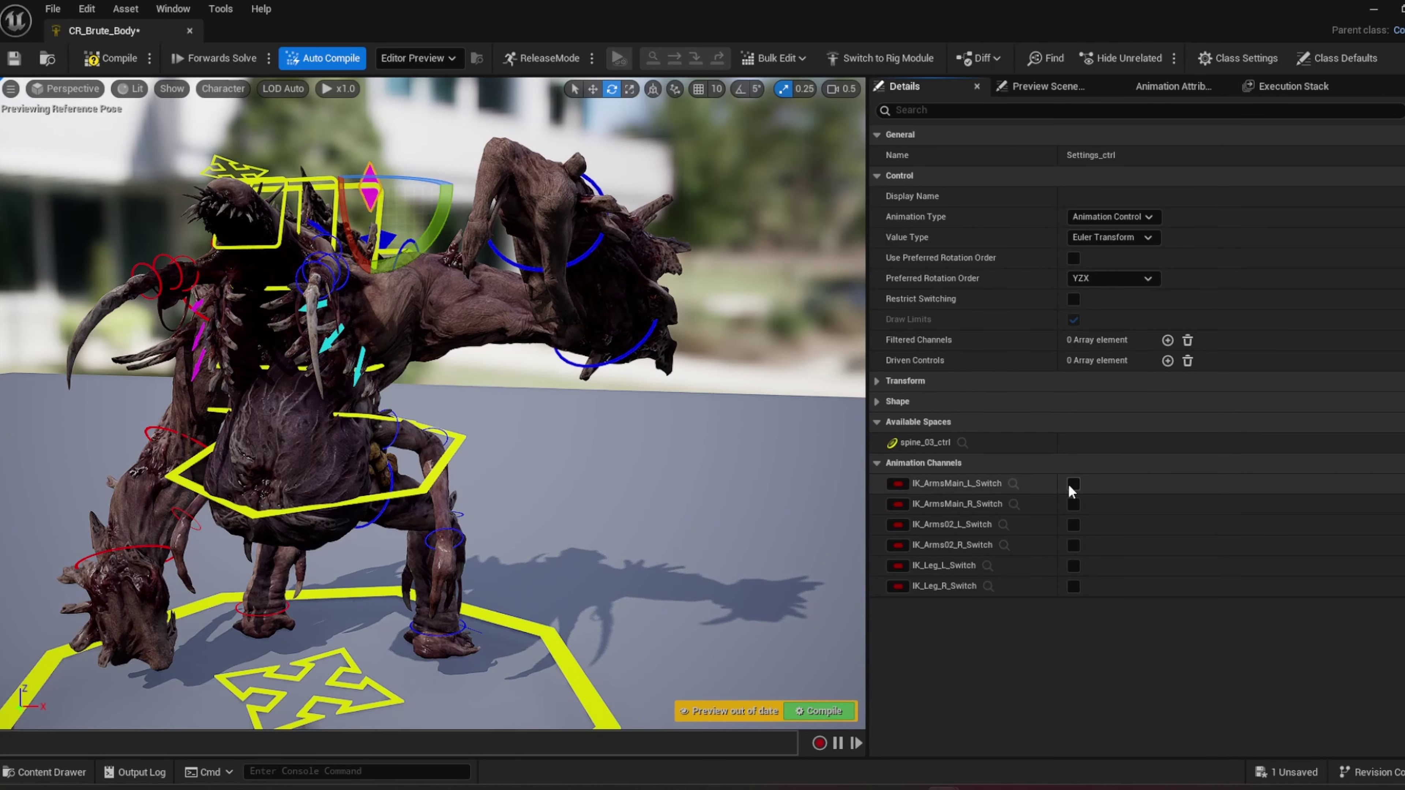
click(1072, 485)
click(679, 443)
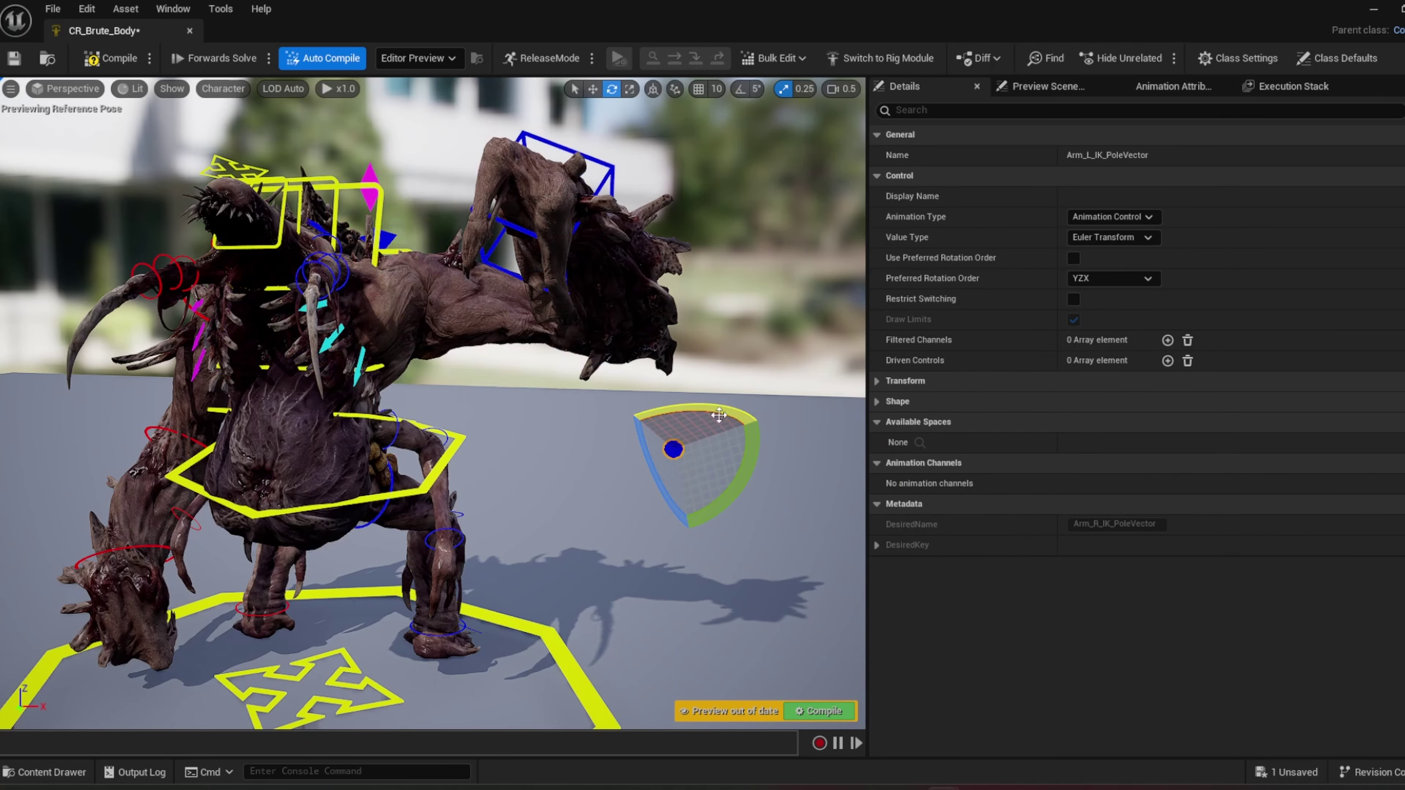
click(388, 232)
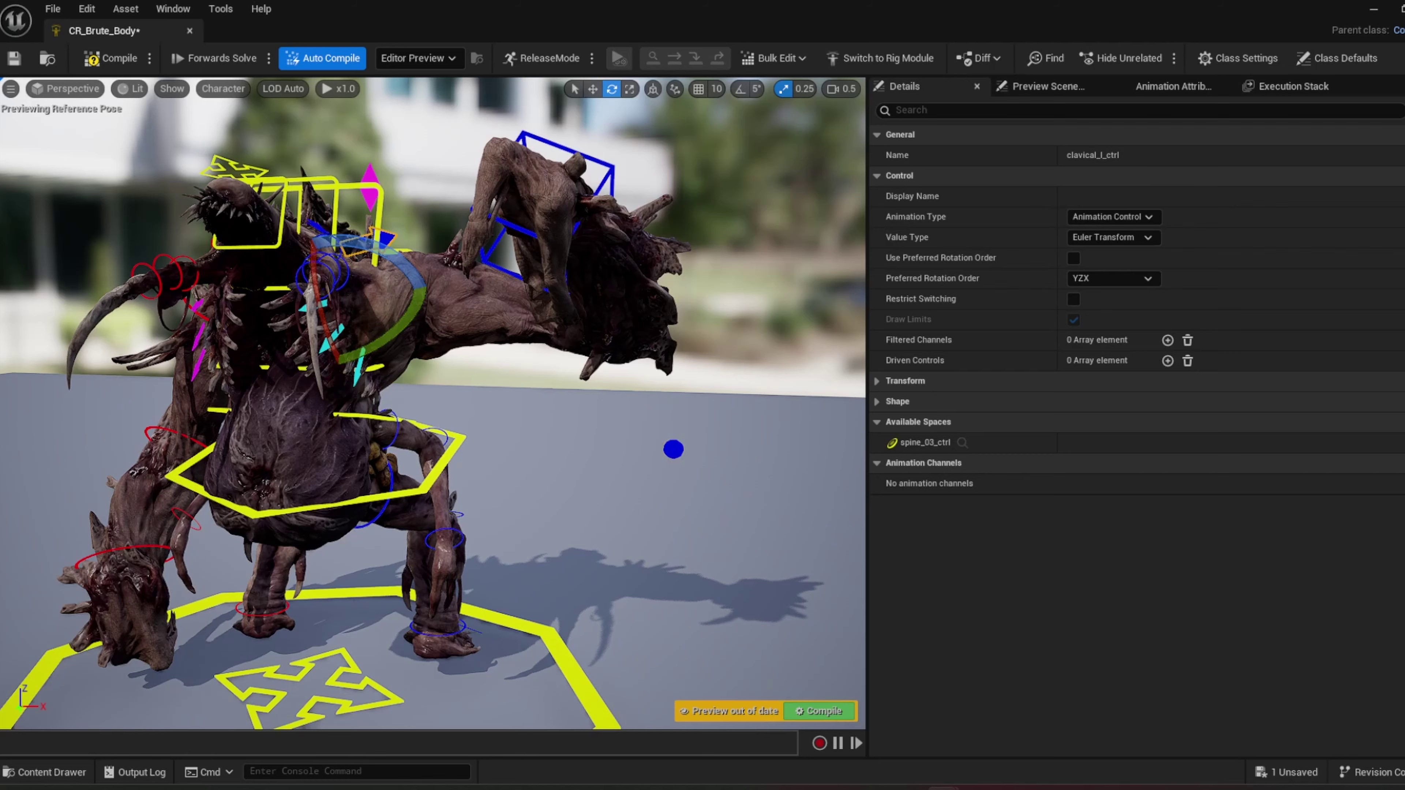
click(370, 182)
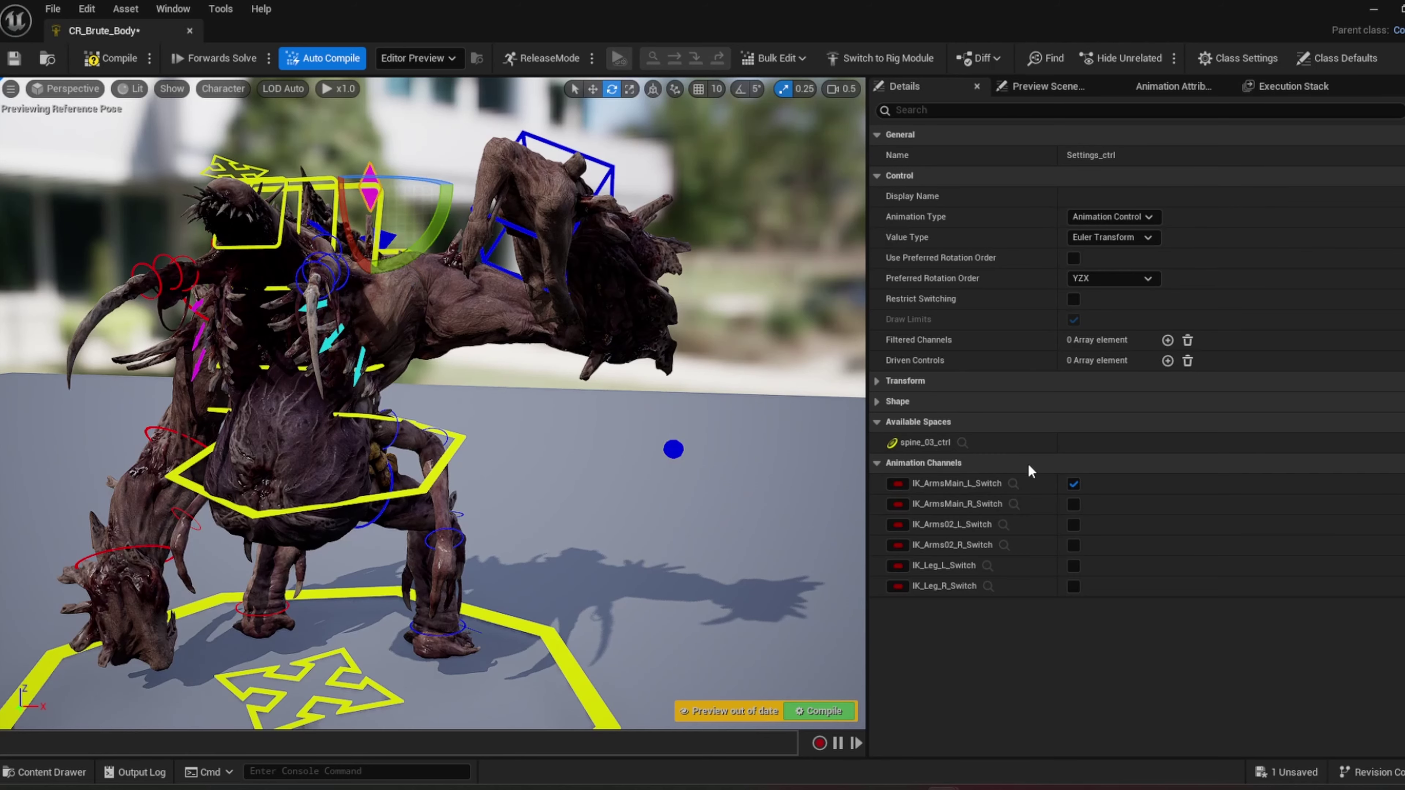
- Disable IK_ArmsMain_L_Switch, and rotate clavical_l_ctrl and upperarm_l_ctrl to lower the Brute's left main arm
click(1073, 484)
click(386, 239)
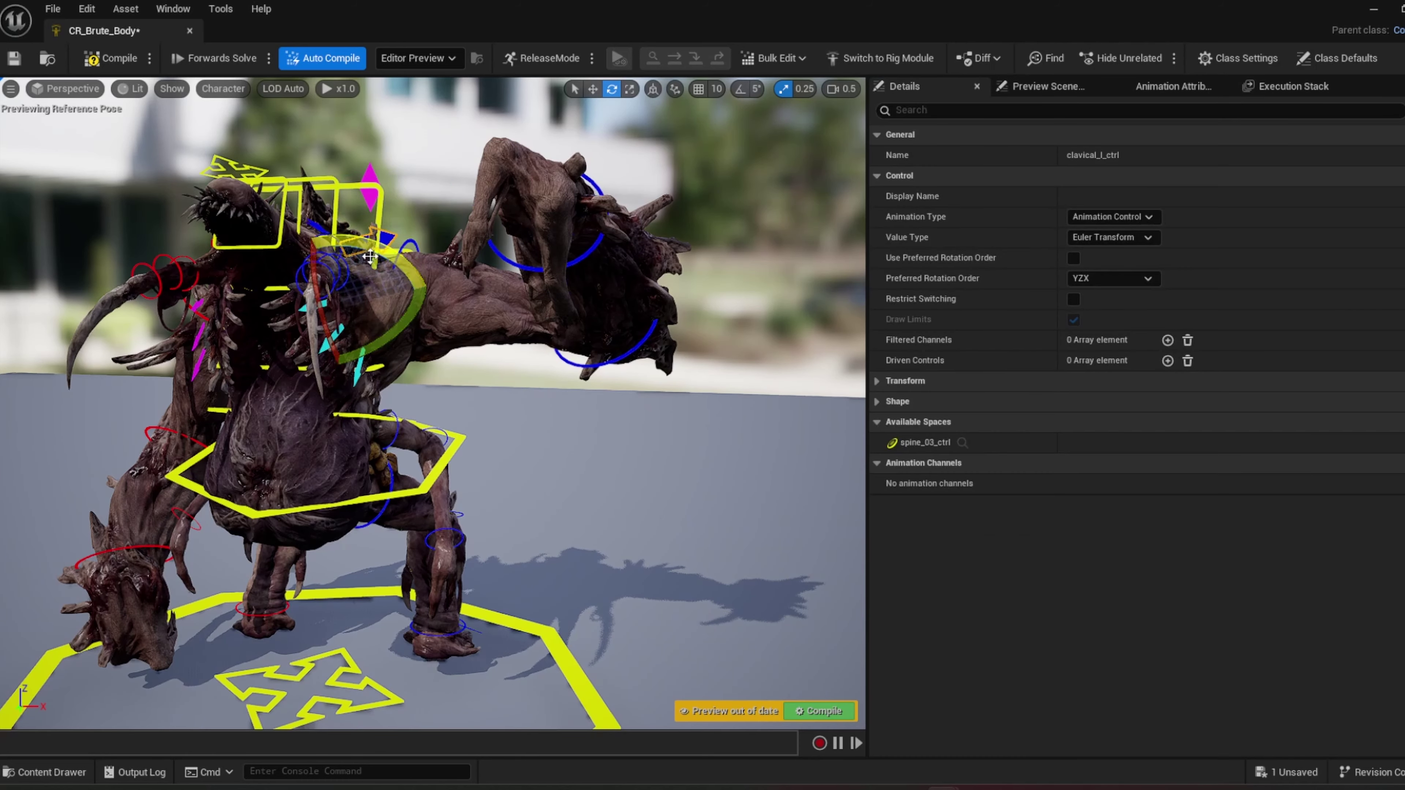
drag(322, 338, 331, 364)
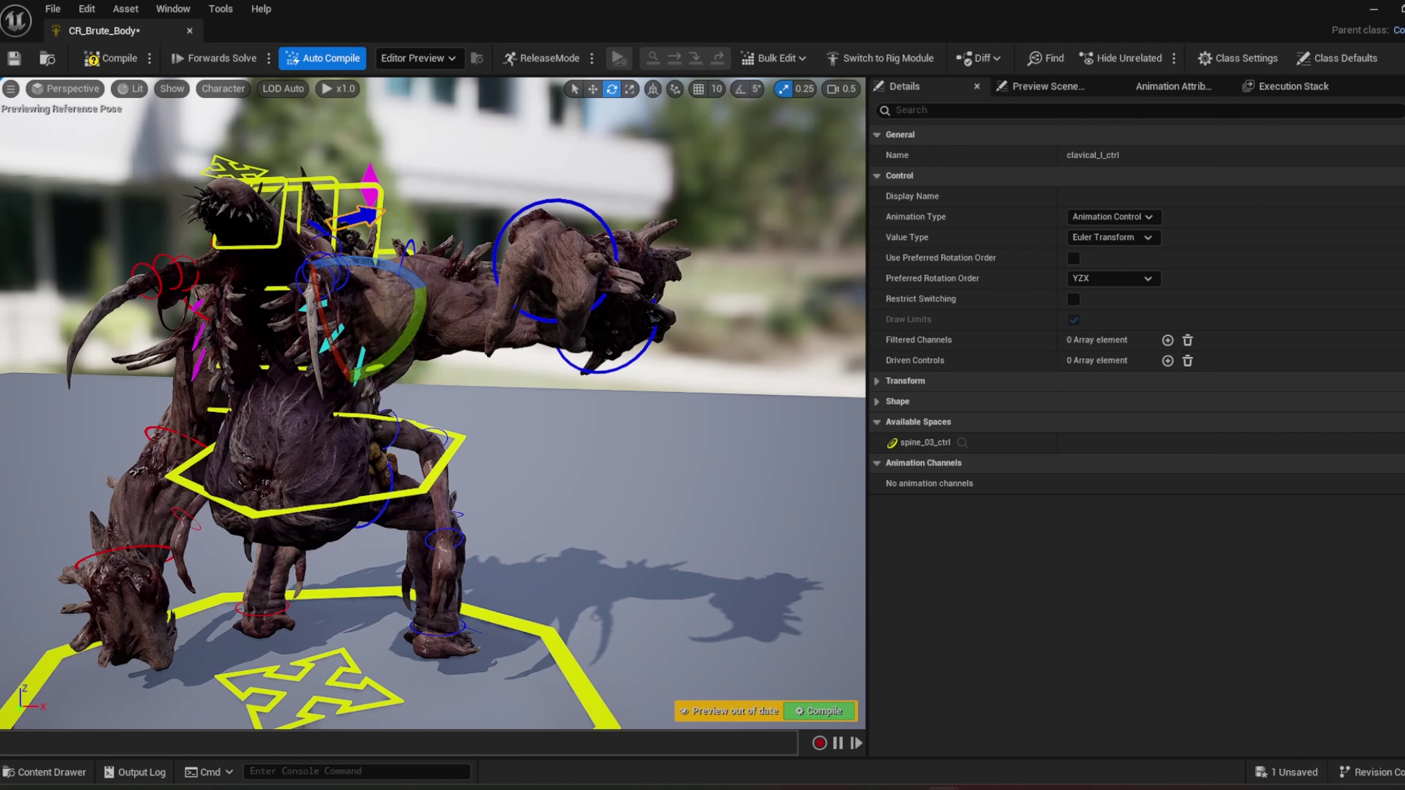
click(408, 242)
drag(390, 300, 435, 309)
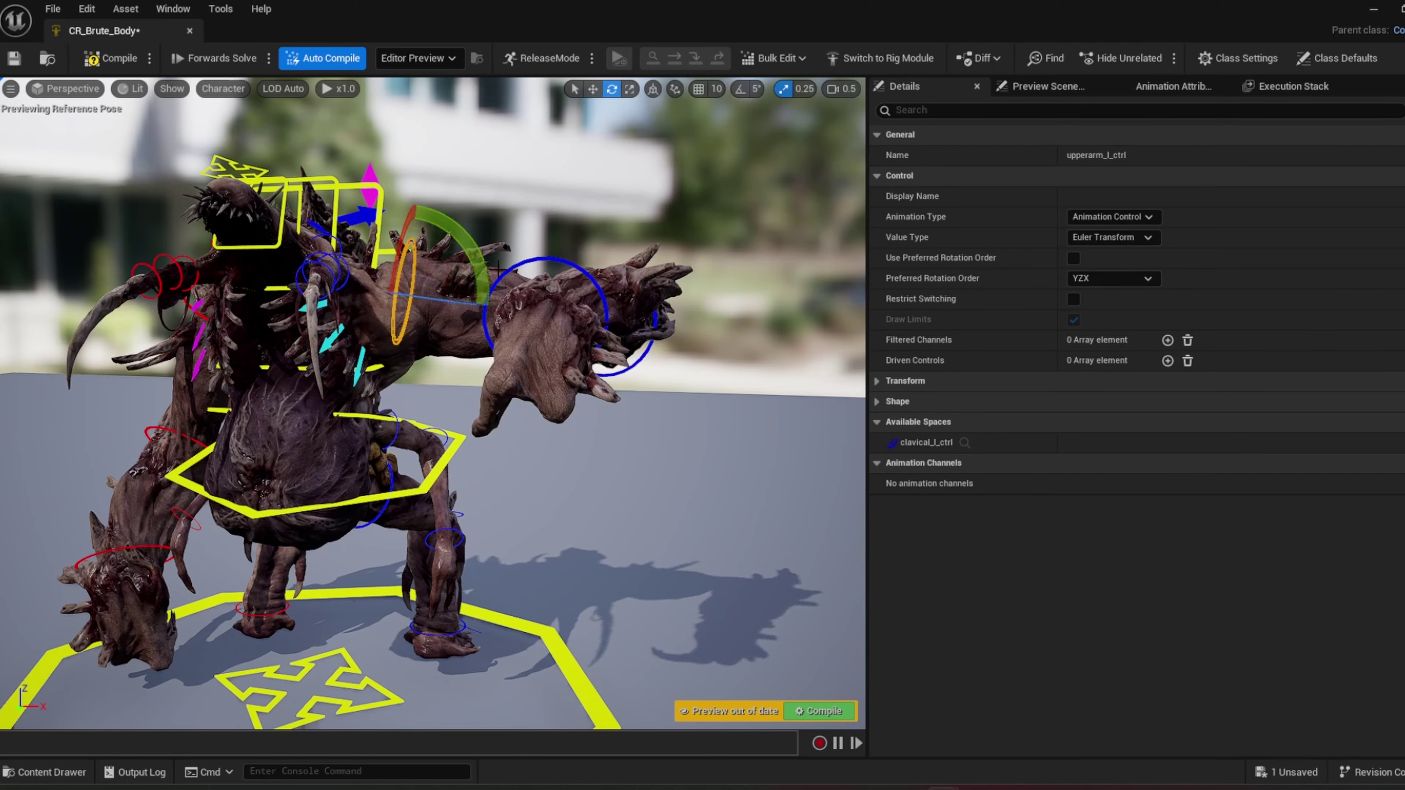
drag(499, 268, 610, 389)
- Rotate elbow_l_ctrl so the left main forearm points down toward the ground
click(544, 388)
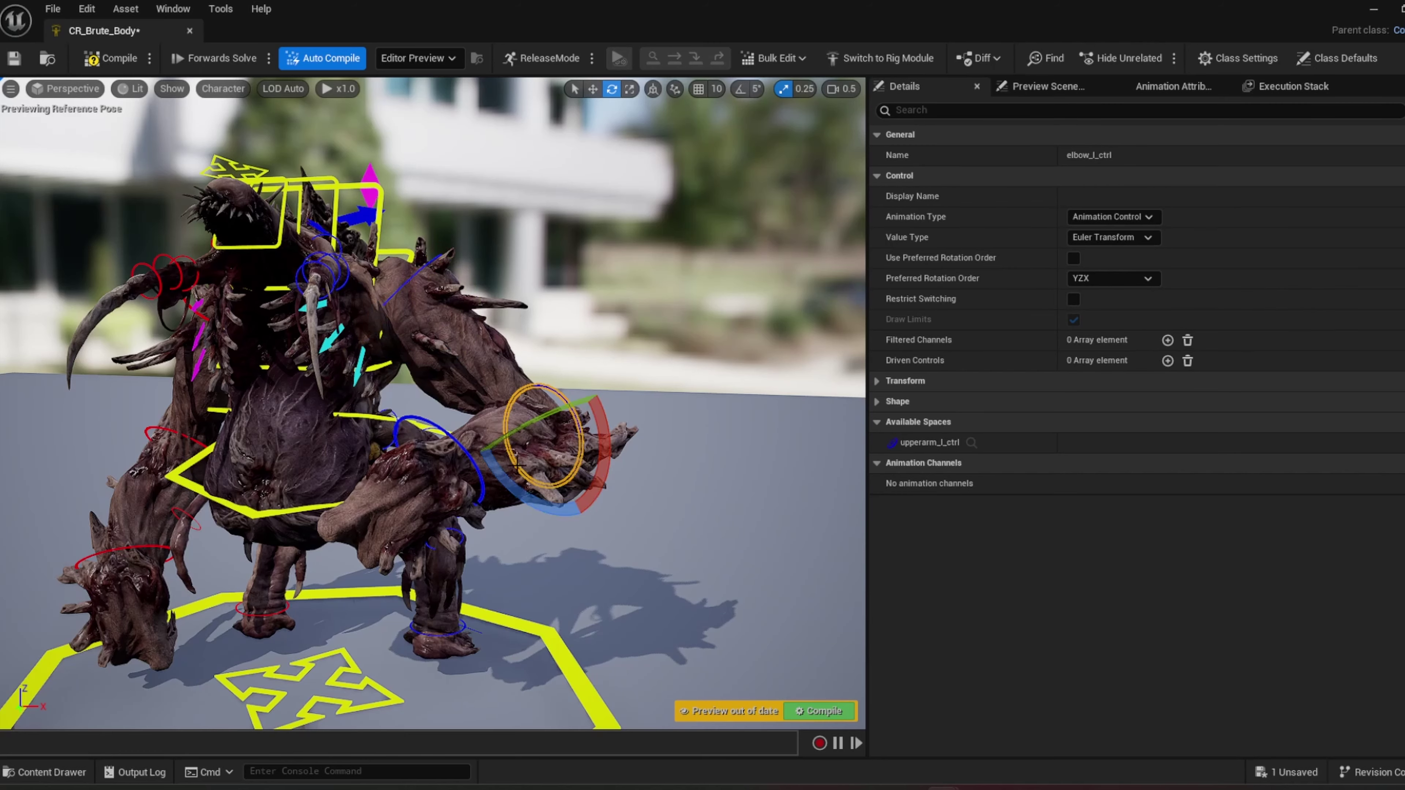
drag(514, 493, 604, 553)
drag(500, 397, 494, 376)
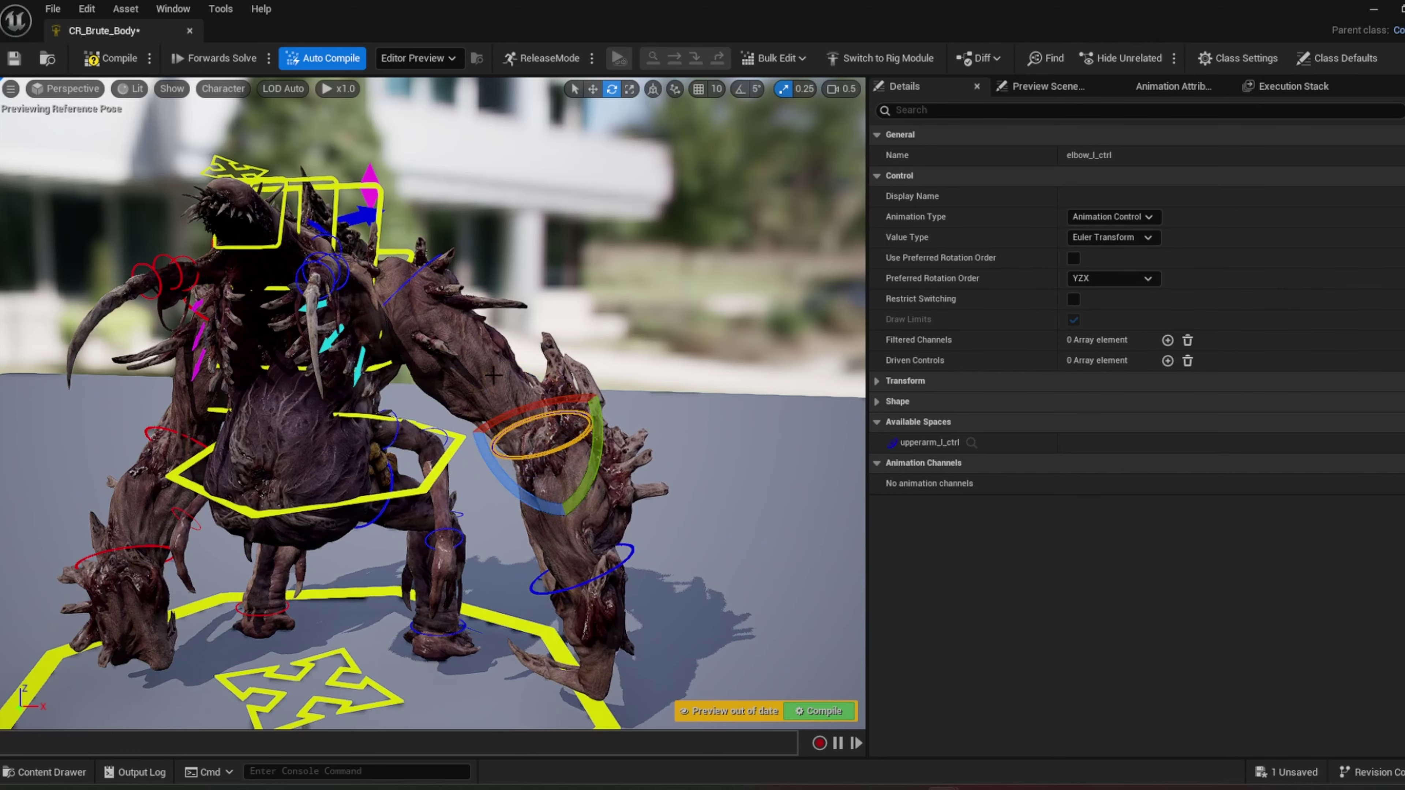
- Enable IK_ArmsMain_L_Switch on Settings_ctrl and select Arm_L_IK_PoleVector to check its placement against the posed arm
click(368, 173)
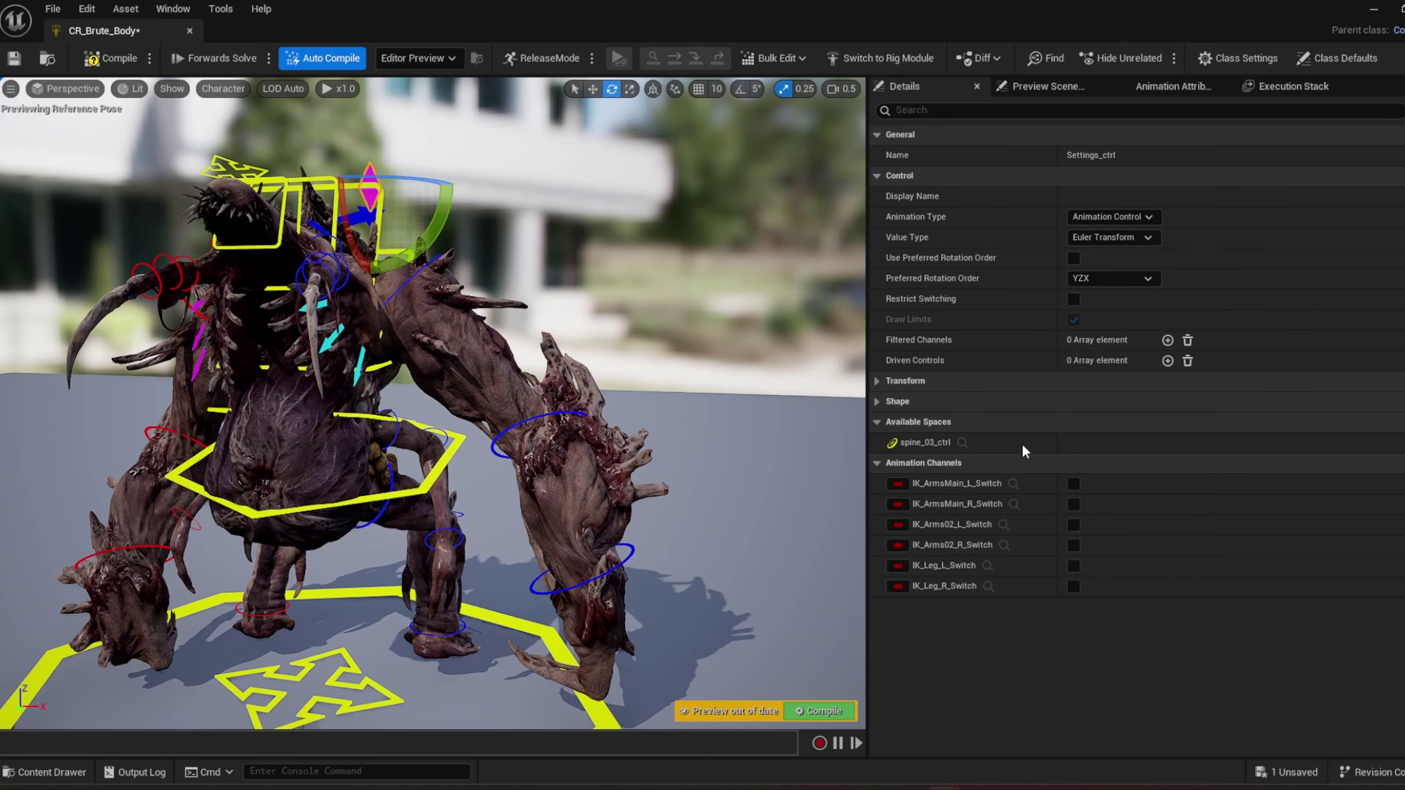
click(1073, 483)
click(491, 264)
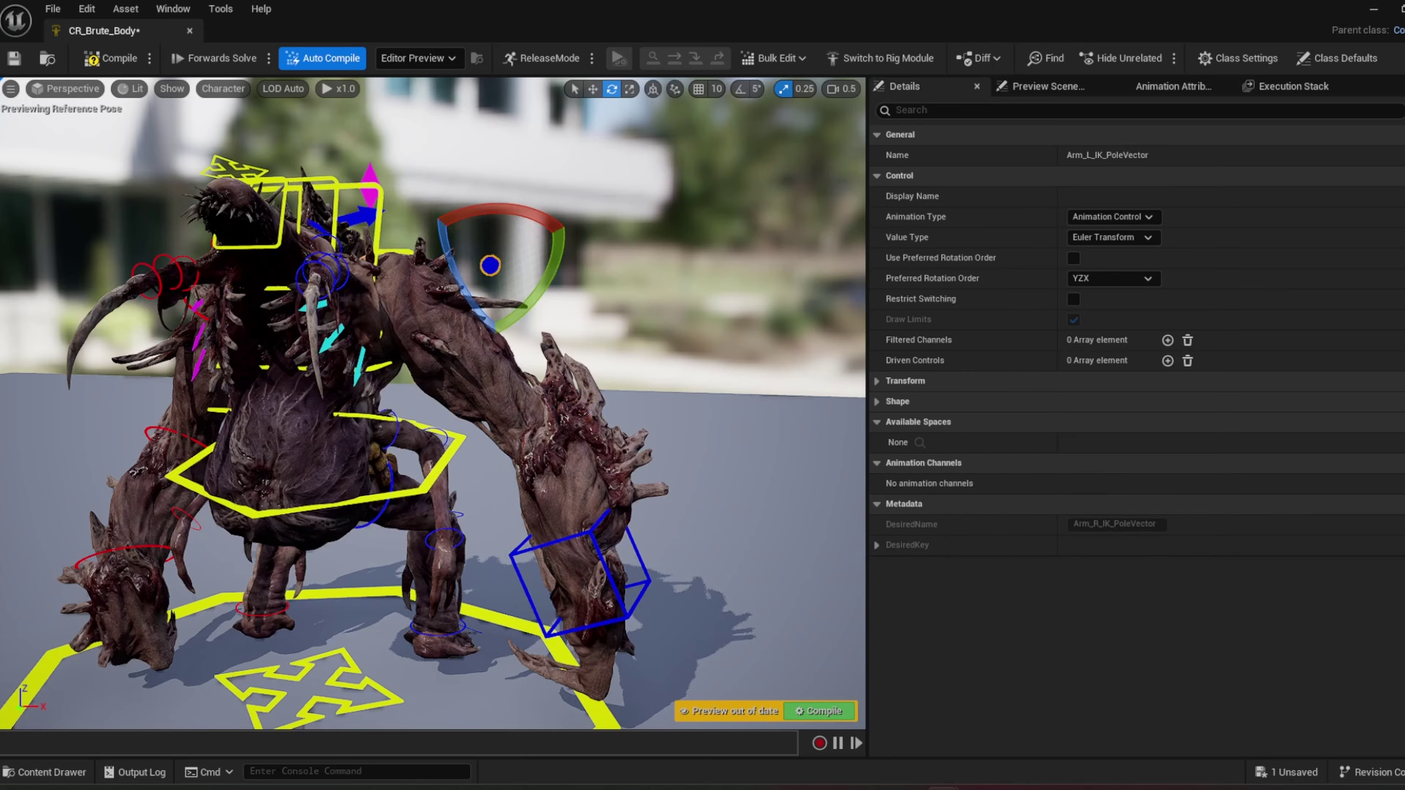
key(d)
right_drag(491, 264, 371, 248)
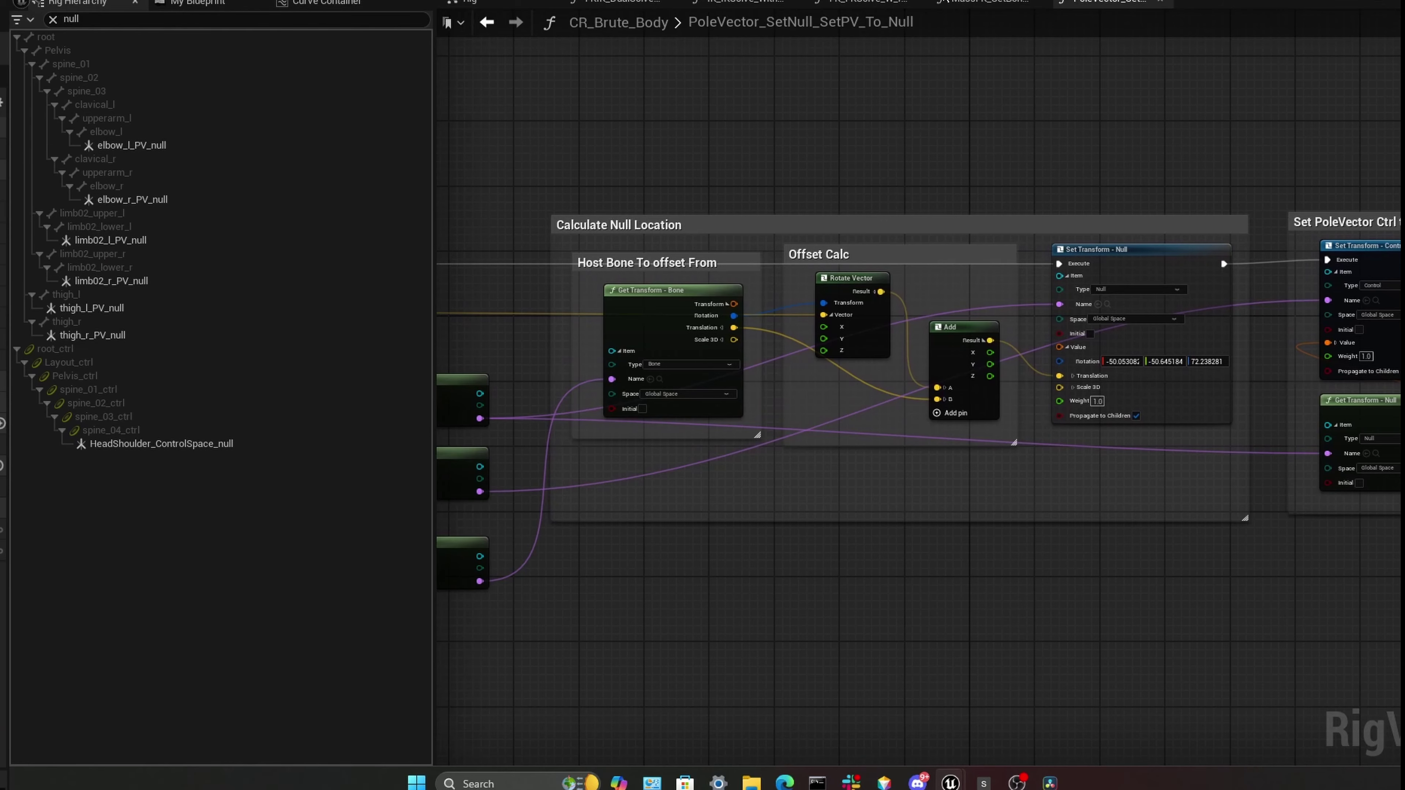
- Open the FKIK_DualSolve_w_Snap function graph and examine how its Branch feeds the IK and FK solve nodes
click(1002, 3)
right_drag(1016, 100, 1211, 91)
click(622, 3)
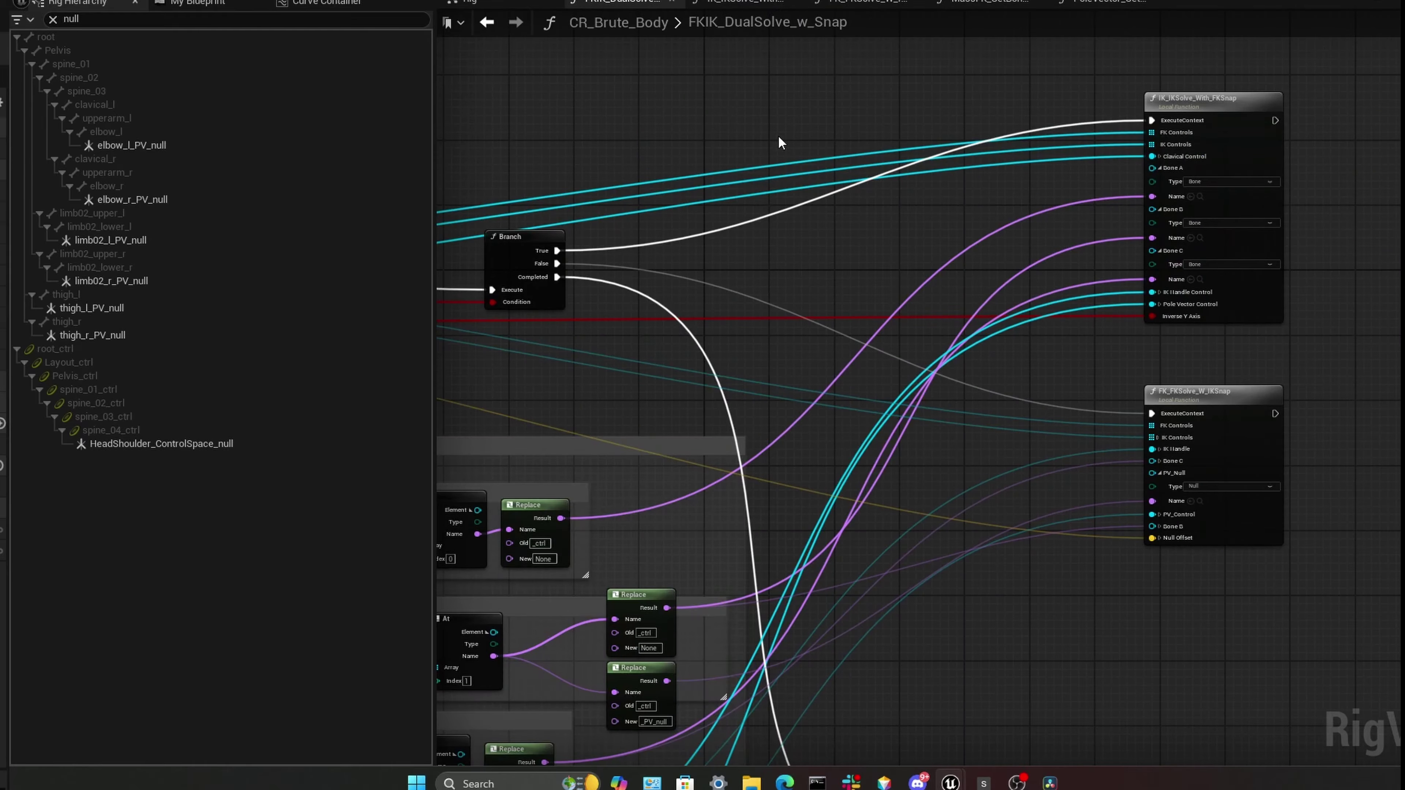
right_drag(779, 136, 729, 98)
scroll(836, 234, down, 1)
right_drag(847, 238, 1308, 261)
right_drag(769, 217, 691, 185)
scroll(960, 207, down, 2)
right_drag(960, 207, 749, 246)
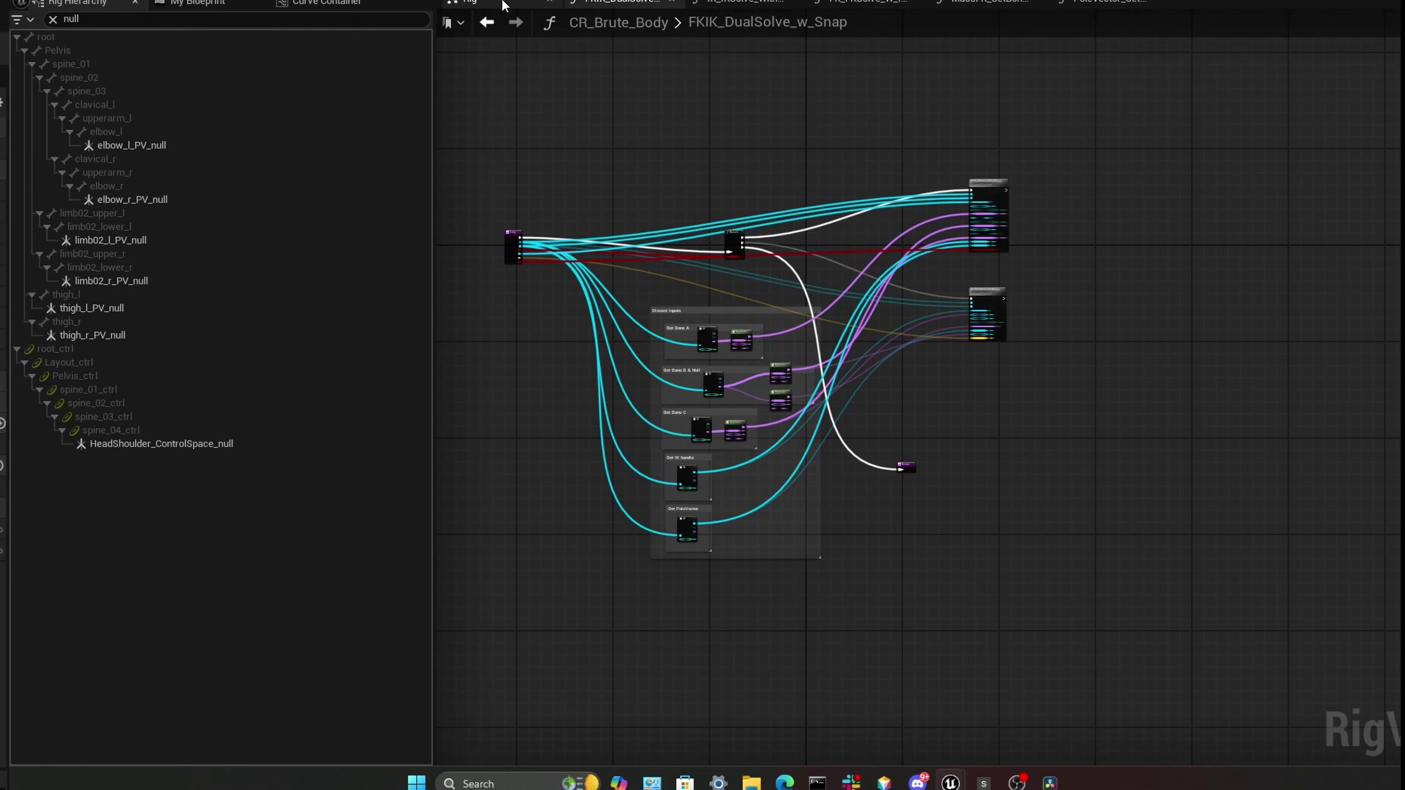
- Go to the main Rig graph and examine the Left Side FKIK_DualSolve_w_Snap node's PV Offset and Inverse Y Axis inputs
click(504, 4)
right_drag(1213, 347, 858, 272)
right_drag(958, 434, 941, 388)
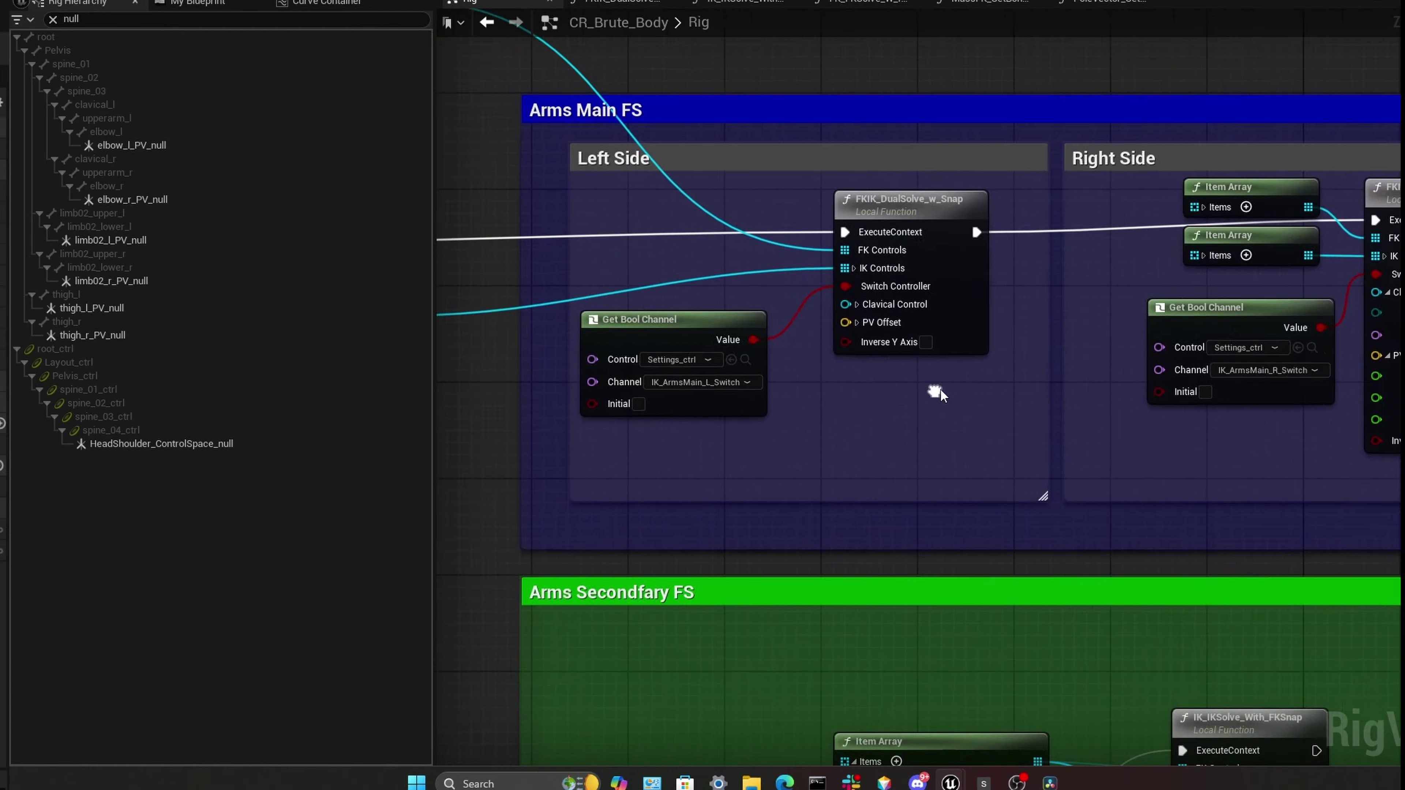
scroll(941, 388, down, 1)
right_drag(730, 226, 688, 220)
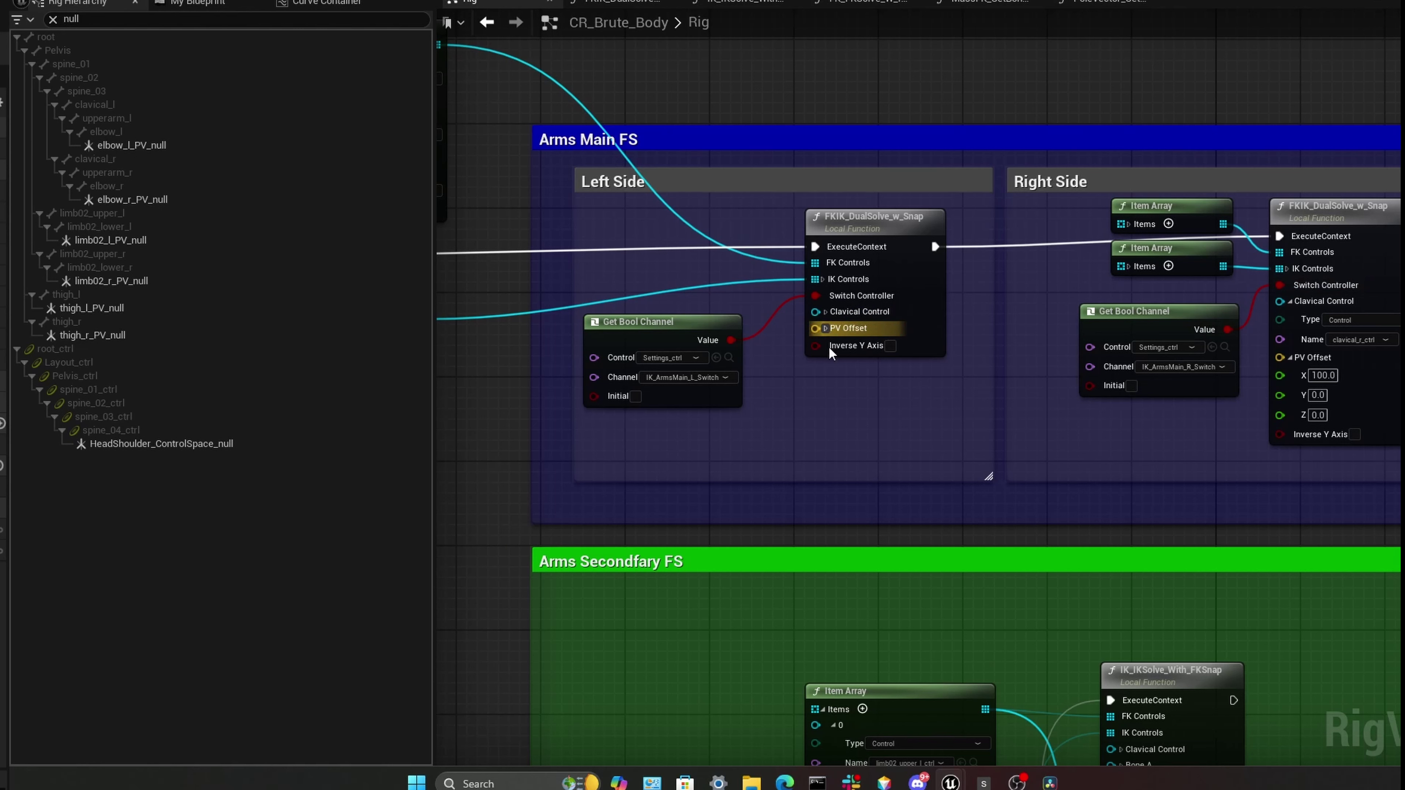
click(886, 346)
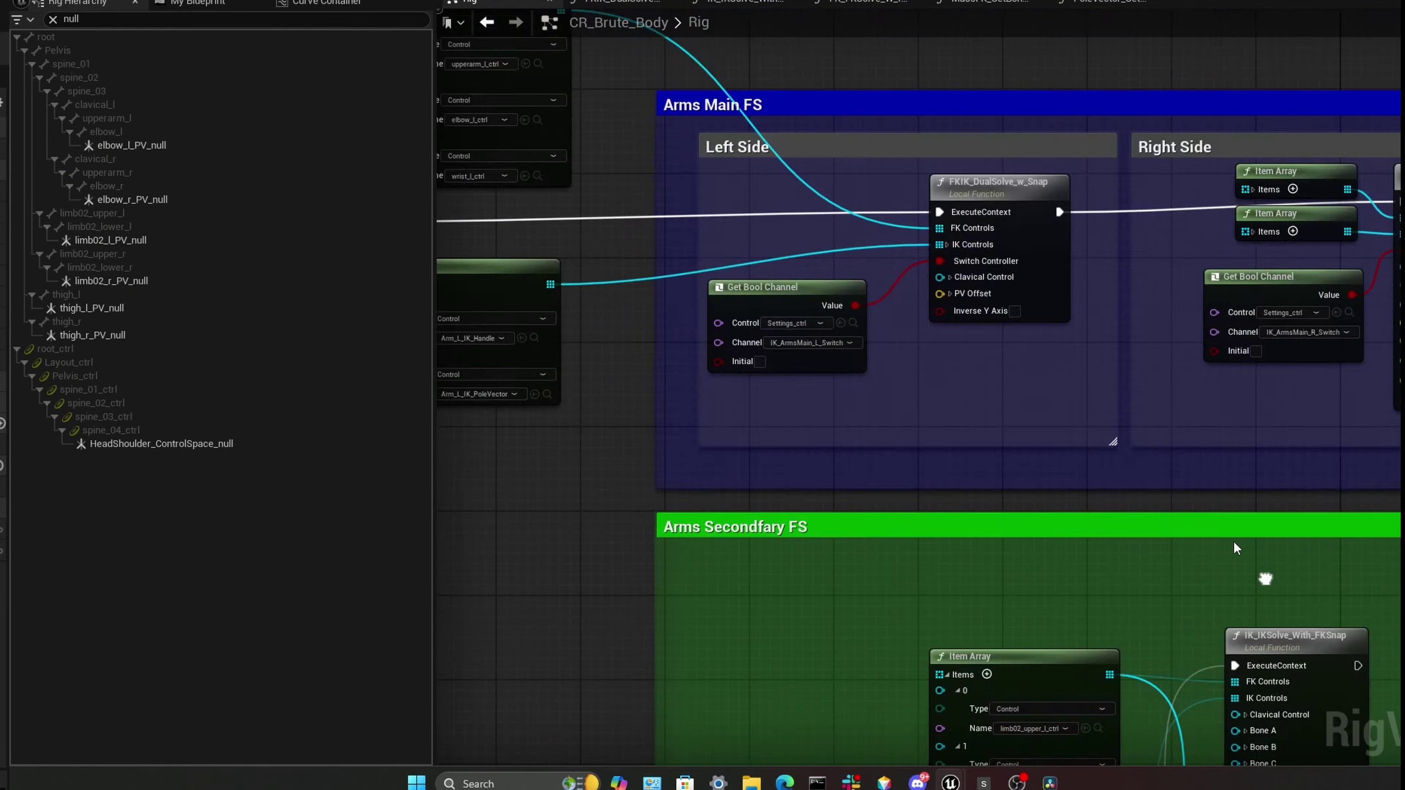
- Compare the Arms Main FS setup with the Arms Secondfary FS and FS Legs FK groups, ending at the left arm's Item Array nodes
right_drag(1077, 376, 1227, 570)
scroll(1119, 563, down, 2)
right_drag(1119, 563, 1075, 559)
right_drag(1177, 511, 876, 58)
scroll(1070, 440, down, 1)
scroll(1070, 439, down, 1)
right_drag(986, 365, 917, 406)
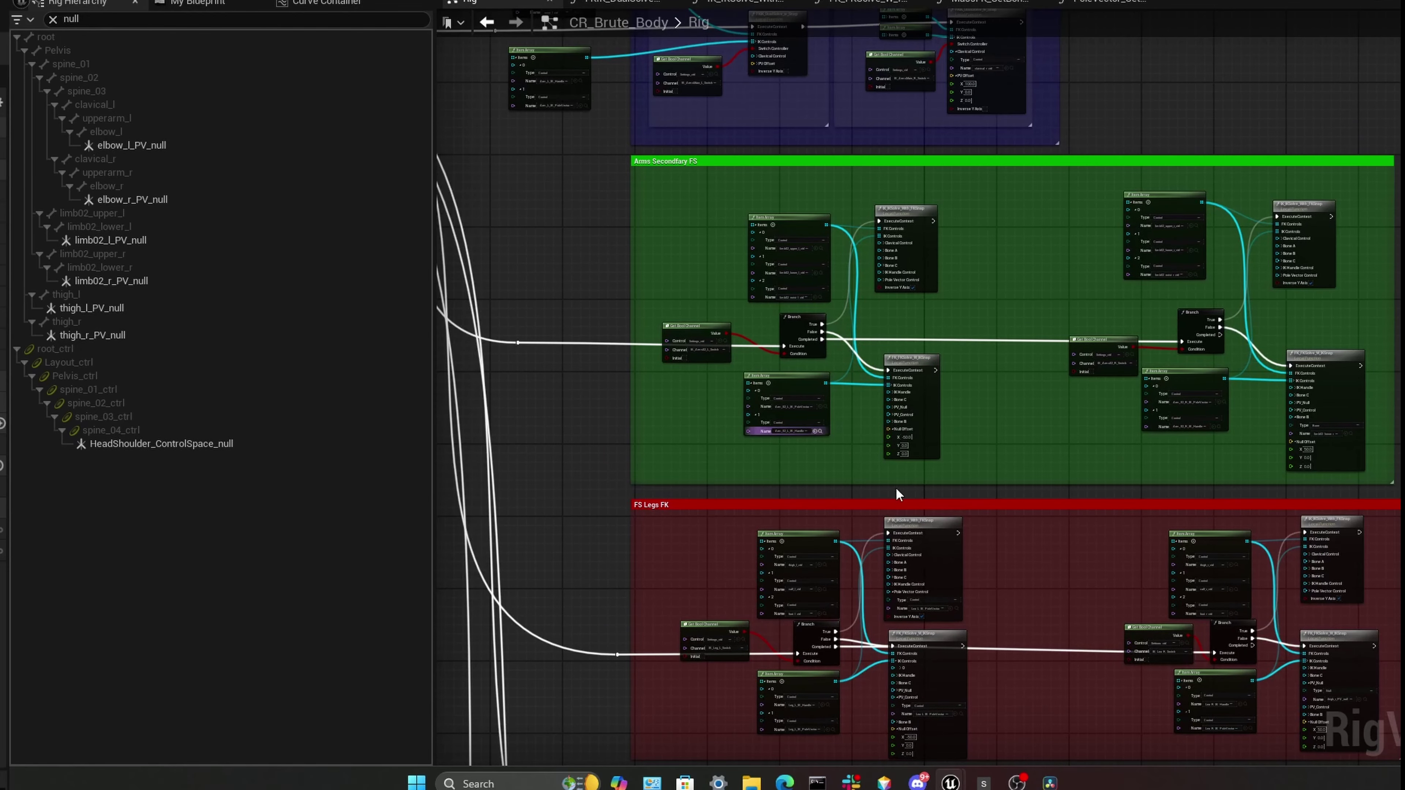
right_drag(891, 353, 818, 483)
right_drag(865, 401, 1165, 642)
scroll(1044, 539, up, 4)
right_drag(940, 485, 1288, 513)
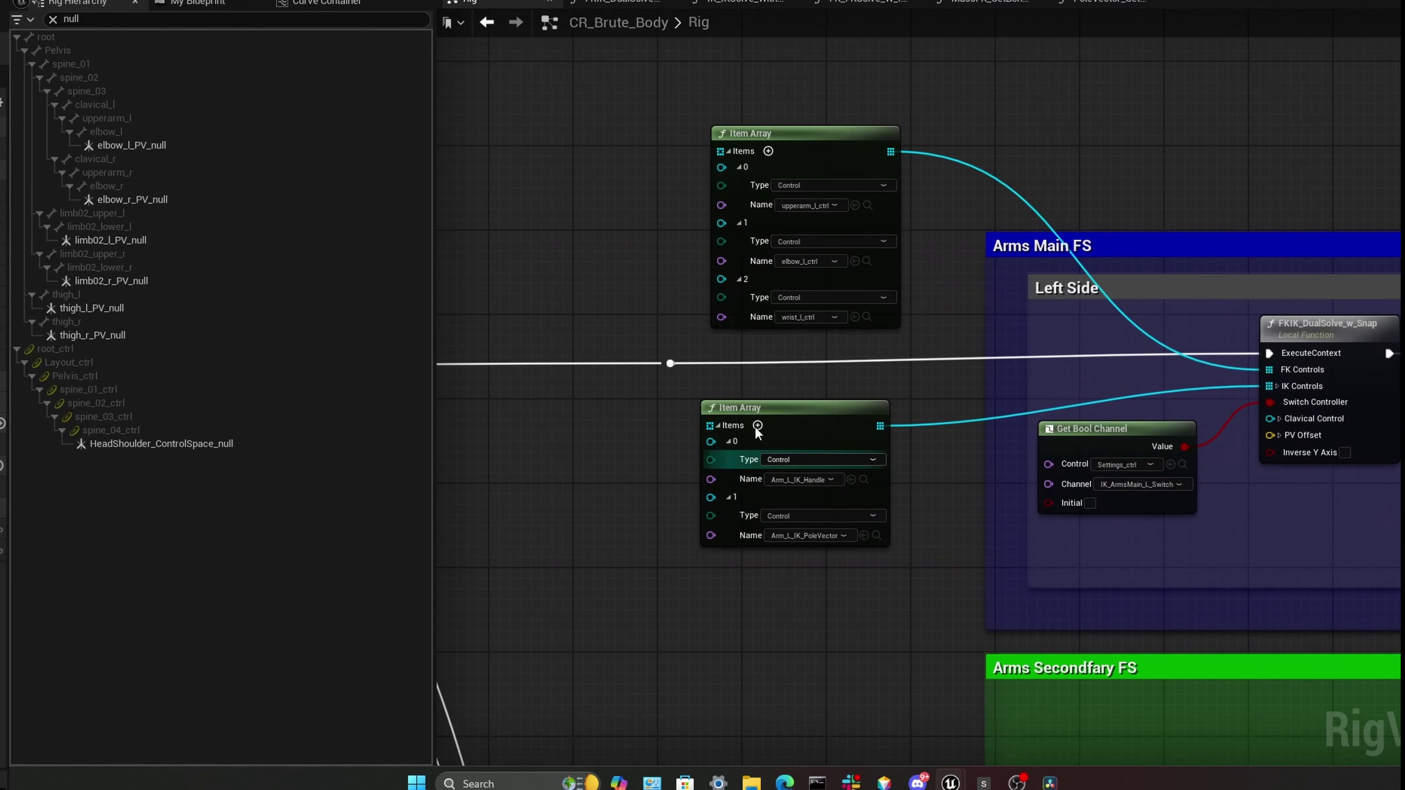
- Collapse the left arm's FK and IK Item Array nodes and move both into the Left Side group, aligned one above the other
click(718, 425)
click(728, 151)
drag(762, 149, 1130, 326)
drag(777, 408, 1147, 379)
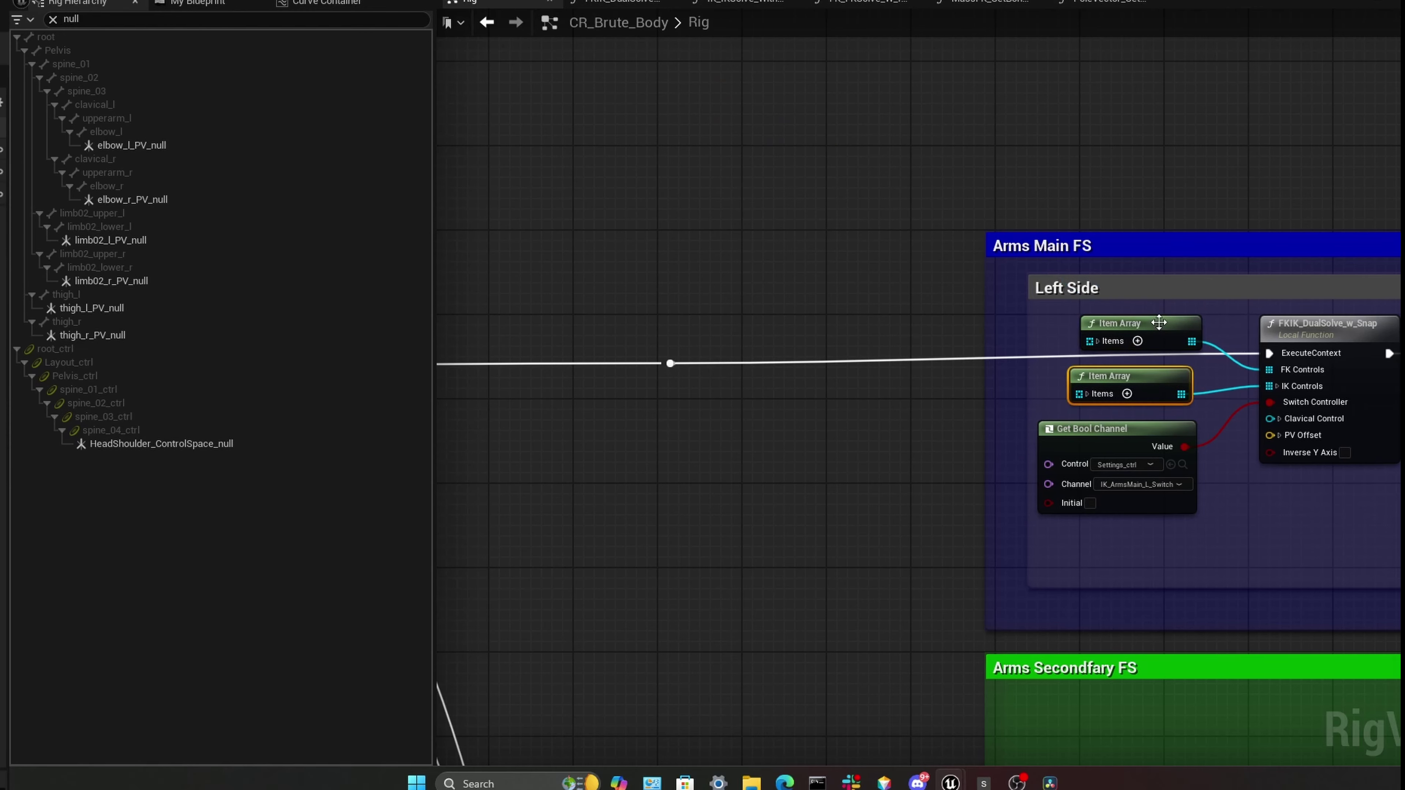
drag(1157, 323, 1149, 325)
- Reposition the IK_ArmsMain_L_Switch Get Bool Channel node slightly beneath the two Item Array nodes
right_drag(1257, 550, 1117, 530)
drag(975, 419, 995, 411)
right_drag(1133, 491, 1088, 490)
drag(1000, 410, 990, 424)
click(1097, 485)
scroll(1082, 480, up, 1)
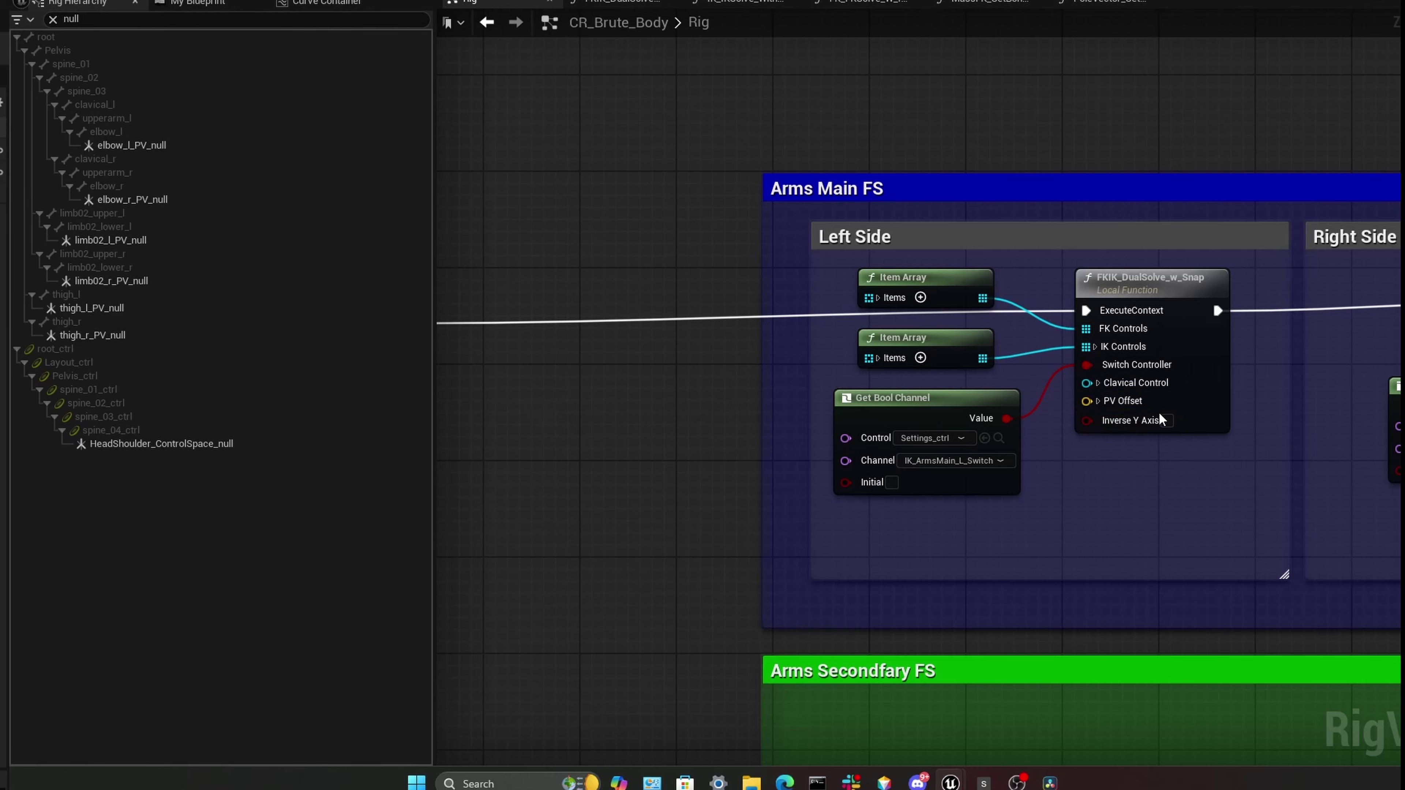
- Examine the tidied Arms Main FS group against the larger Branch-based layout of the Arms Secondfary FS and legs groups
right_drag(1169, 522, 1108, 505)
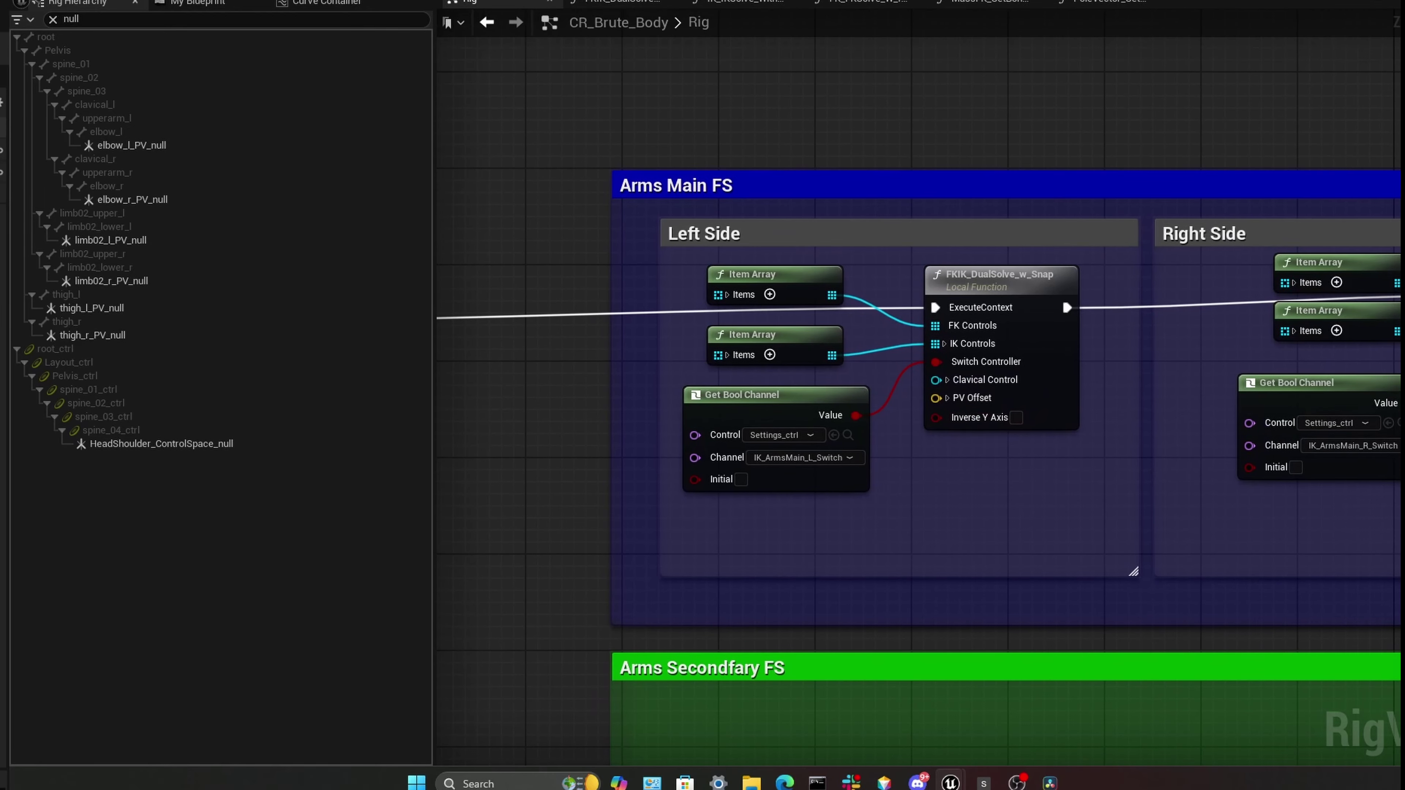
right_drag(1219, 417, 1003, 367)
scroll(1003, 367, down, 4)
right_drag(1323, 323, 935, 41)
scroll(936, 41, down, 4)
right_drag(1041, 370, 1129, 521)
right_drag(1040, 334, 1032, 497)
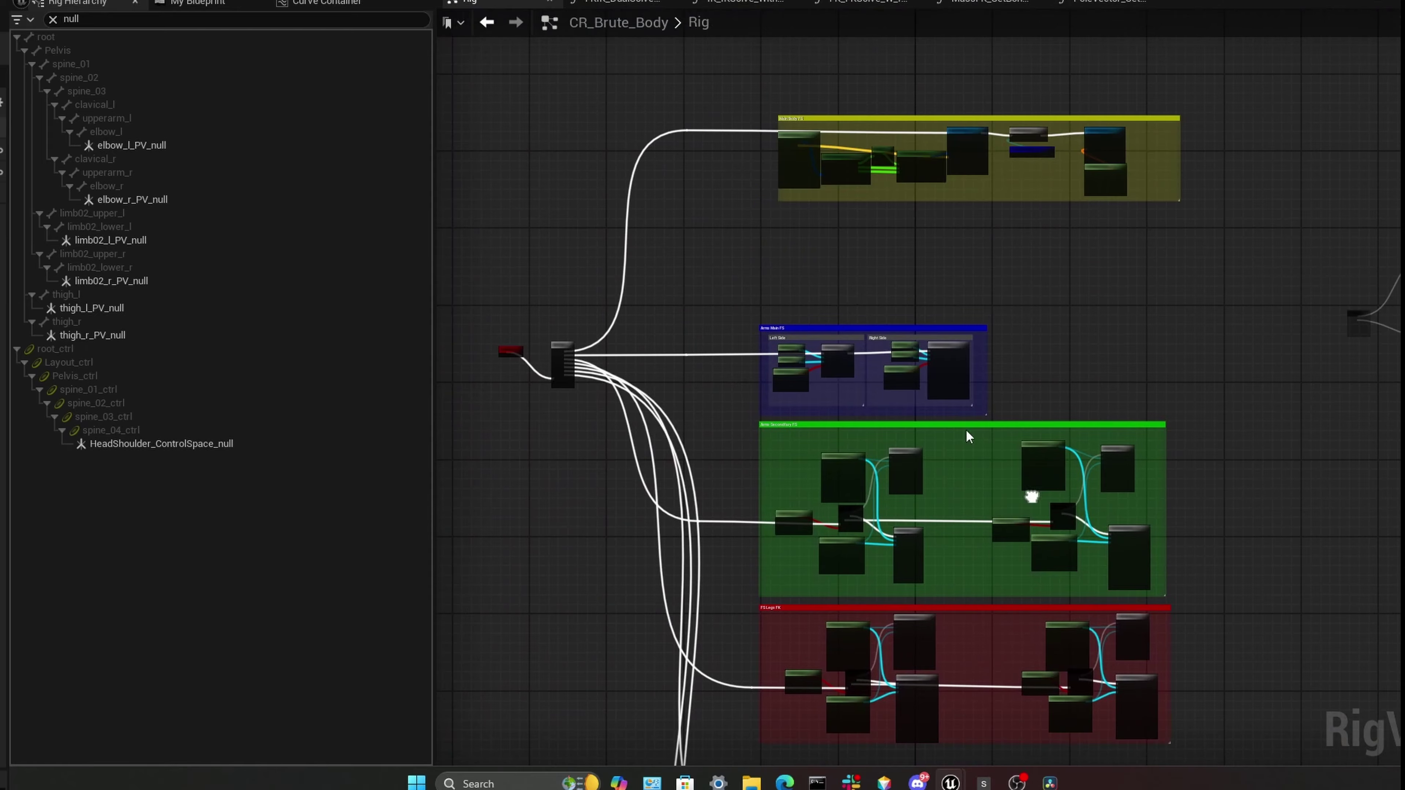
right_drag(1167, 463, 1101, 264)
scroll(879, 219, up, 1)
right_drag(741, 293, 881, 22)
scroll(1162, 321, up, 5)
right_drag(1100, 498, 1093, 758)
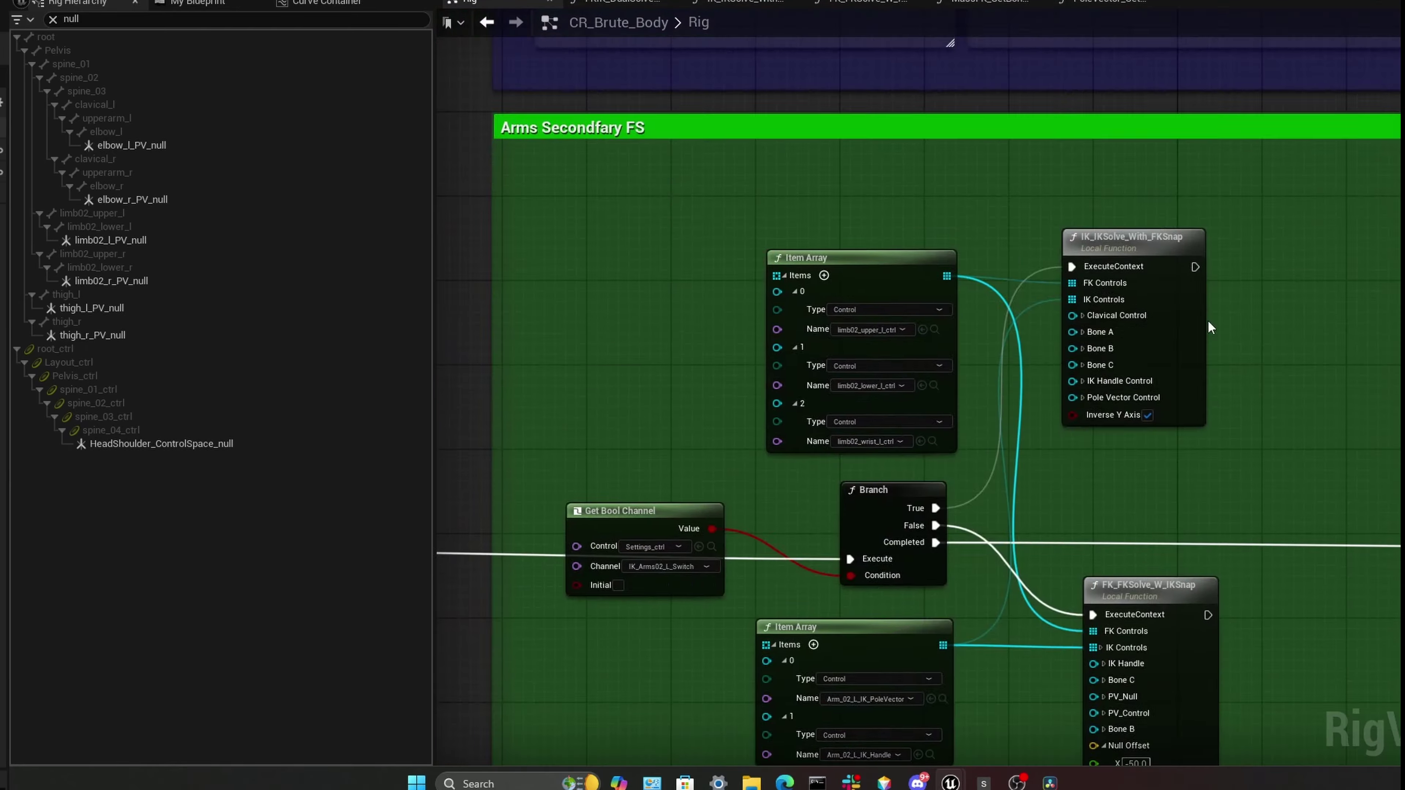
right_drag(1209, 321, 1174, 717)
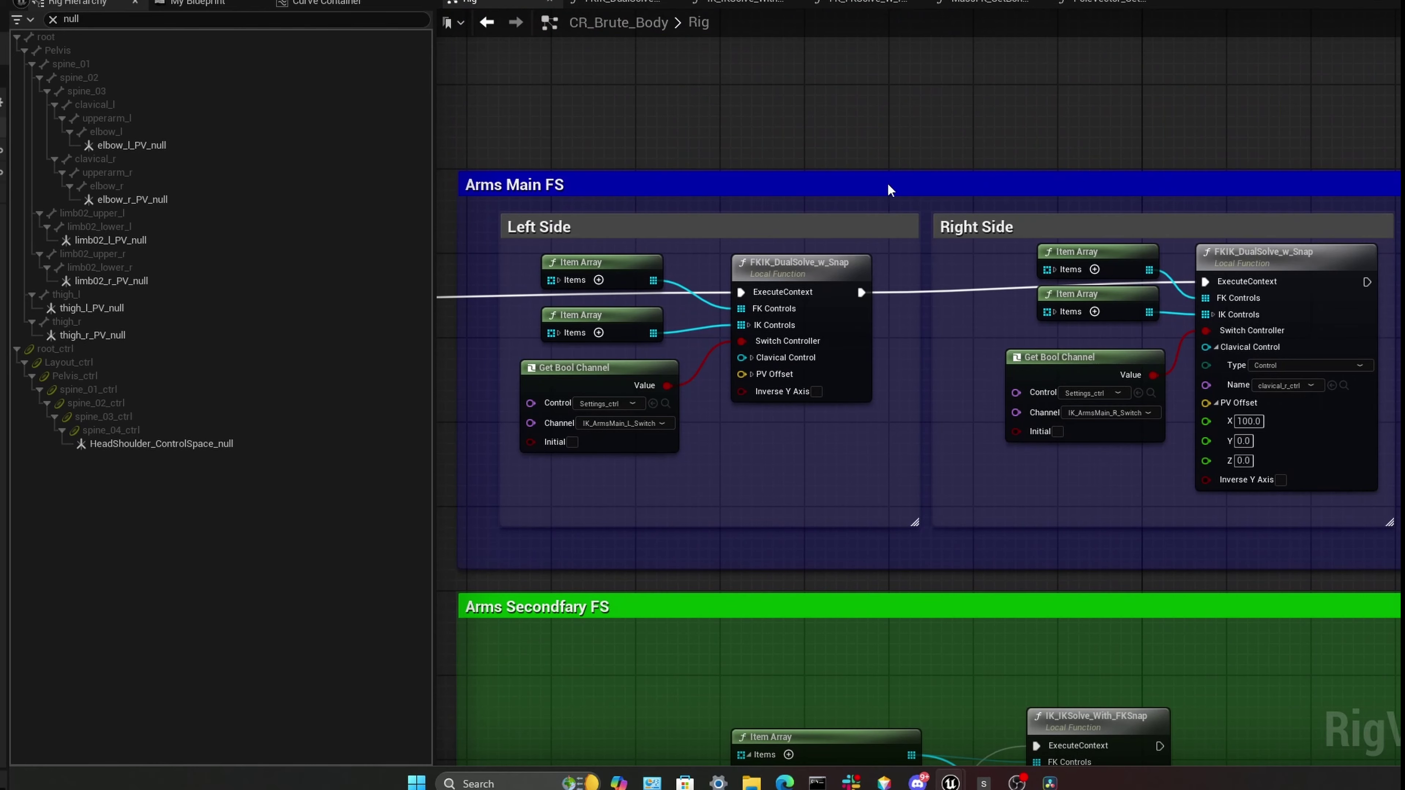